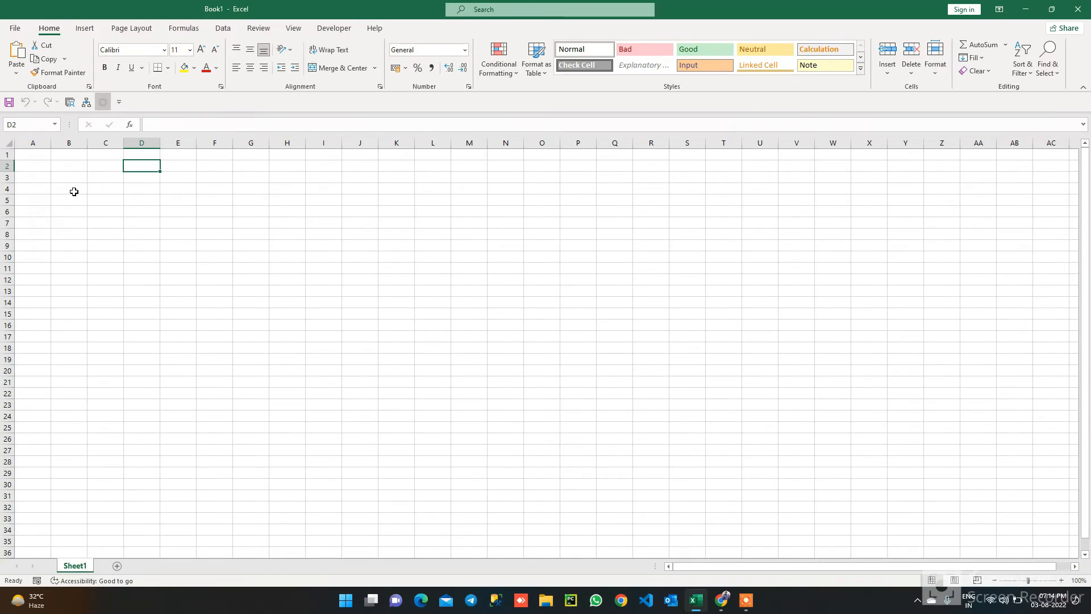
# - Enter the numbers 98, 74, 14, 6575, 5, 54 and 564 down column D in cells D3 to D9
pyautogui.click(142, 177)
pyautogui.write('98')
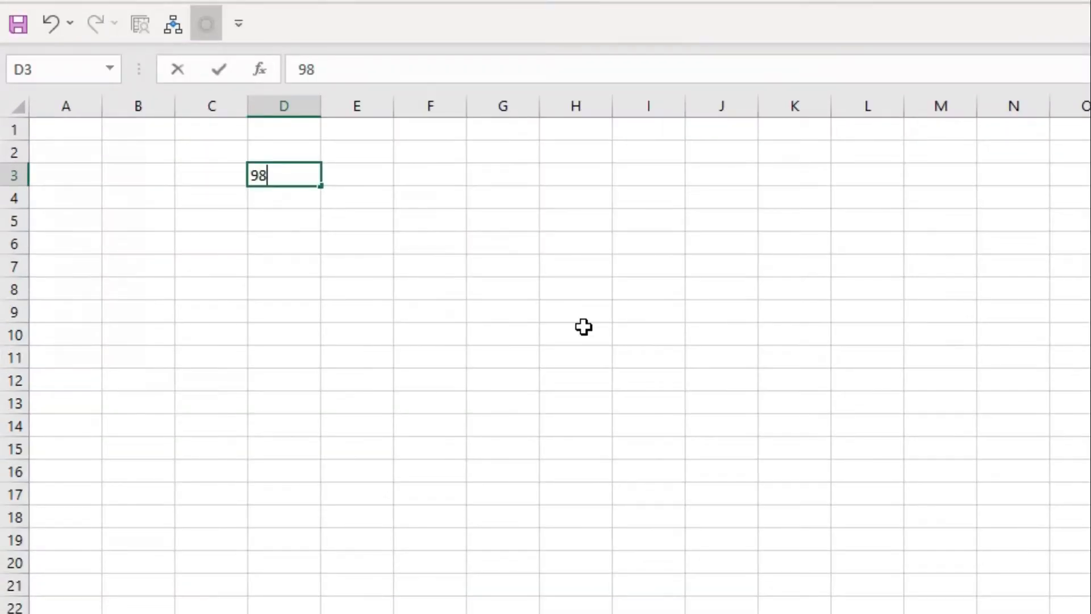
pyautogui.press('Return')
pyautogui.write('74')
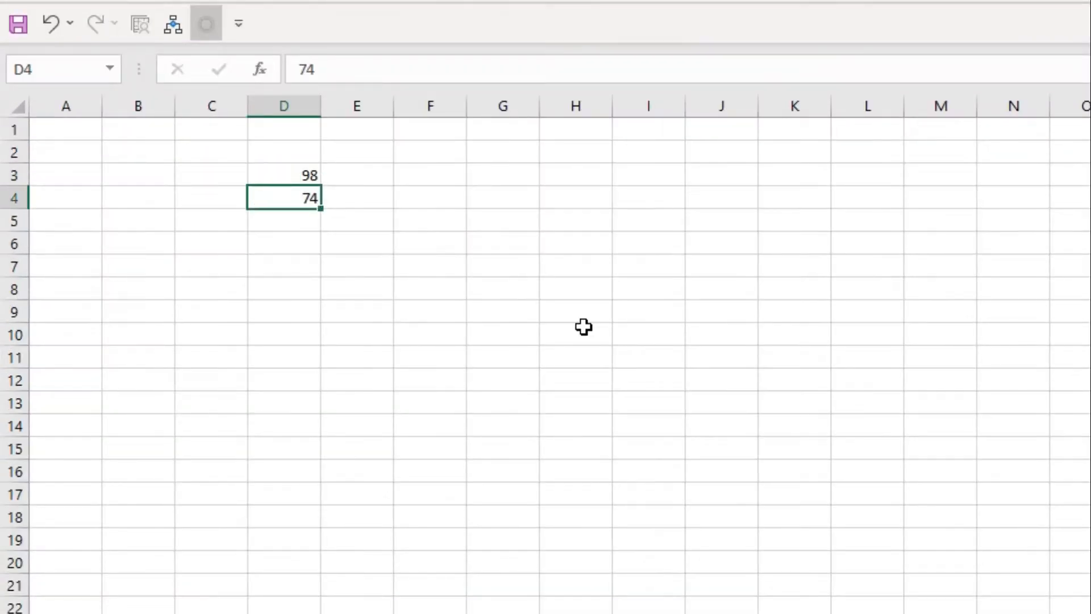
pyautogui.press('Return')
pyautogui.write('14')
pyautogui.press('Return')
pyautogui.write('6575')
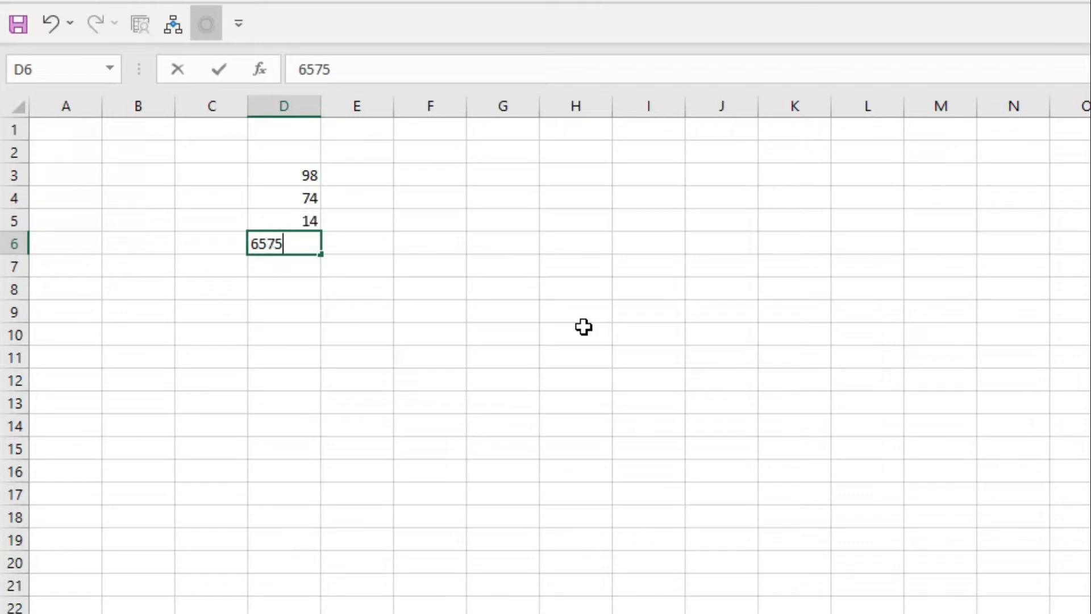
pyautogui.press('Return')
pyautogui.write('5')
pyautogui.press('Return')
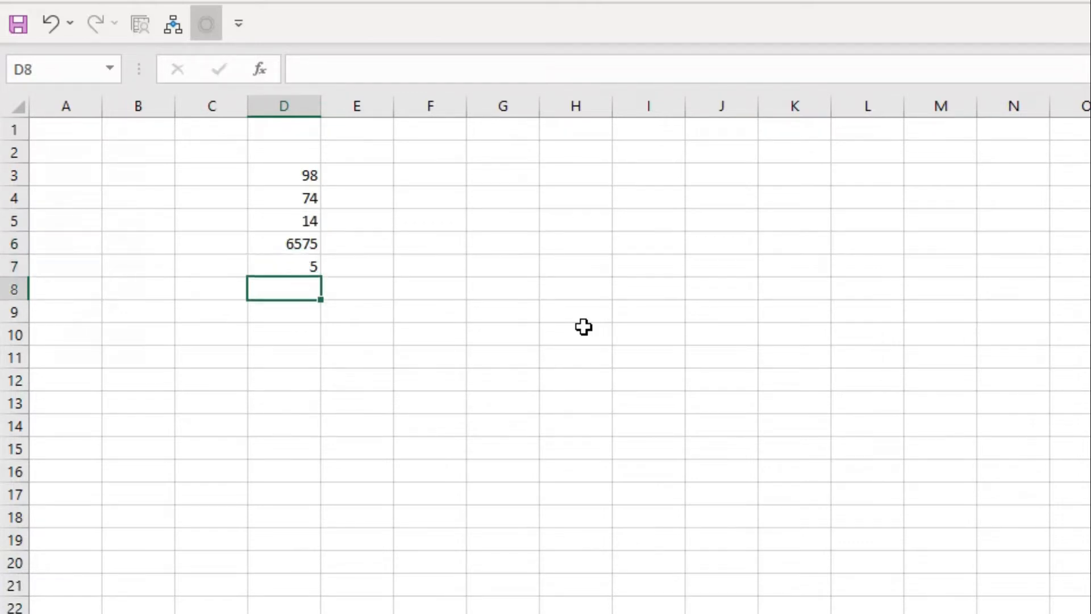
pyautogui.write('54')
pyautogui.press('Return')
pyautogui.write('564')
pyautogui.press('Return')
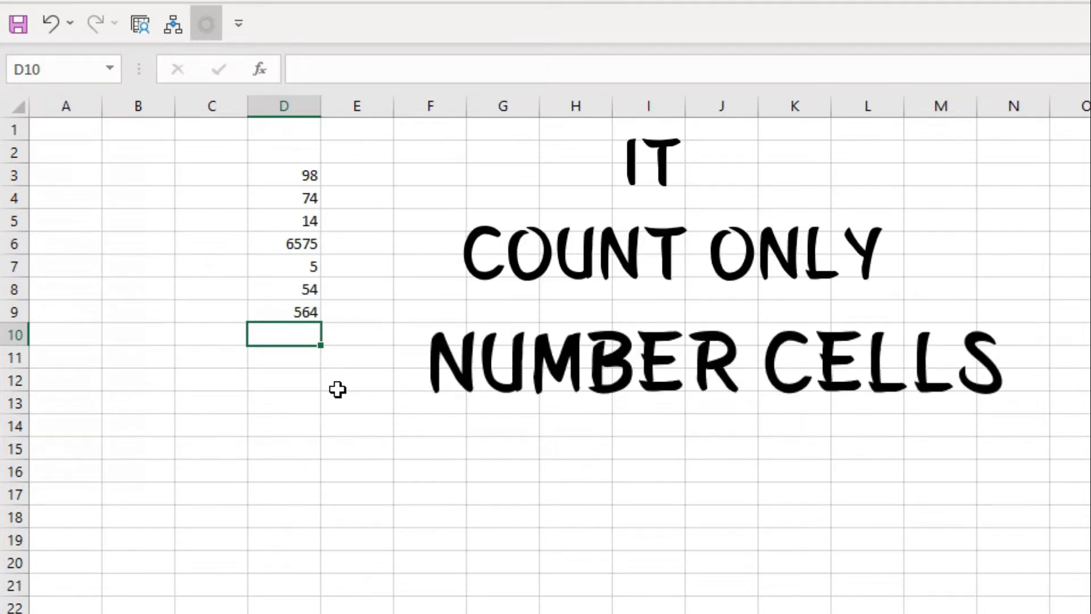
# - Enter the formula =COUNT(D3:D9) in cell D10 to count the numeric cells above it
pyautogui.write('=')
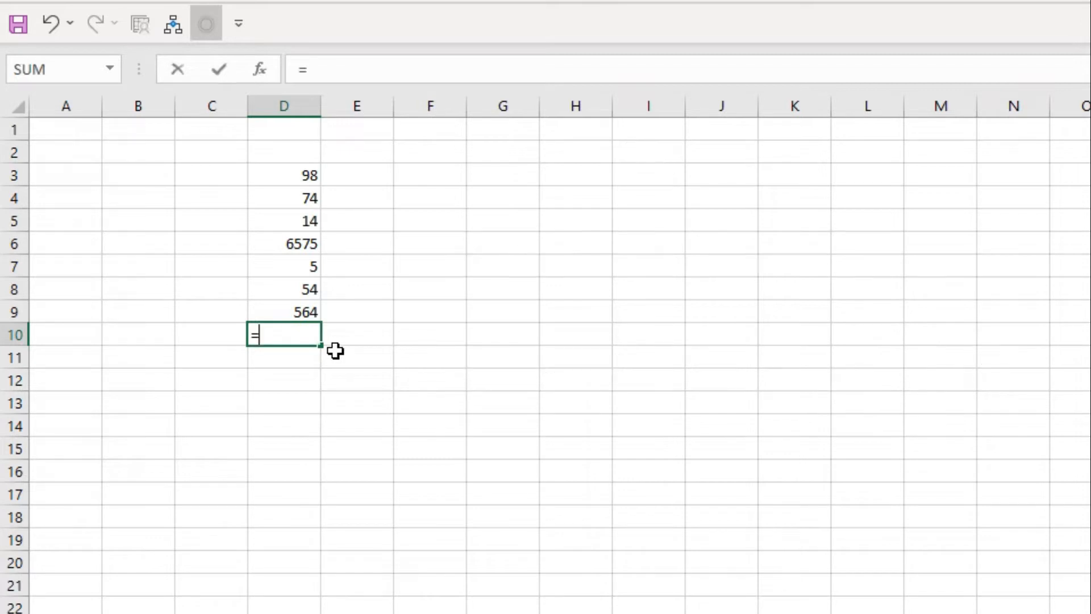
pyautogui.write('count')
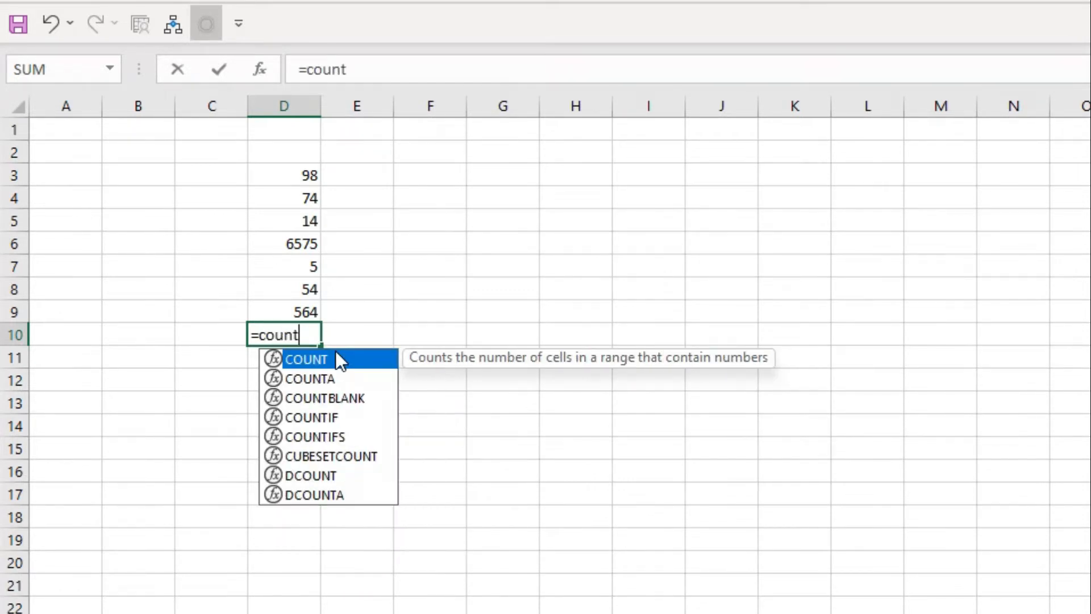
pyautogui.press('Tab')
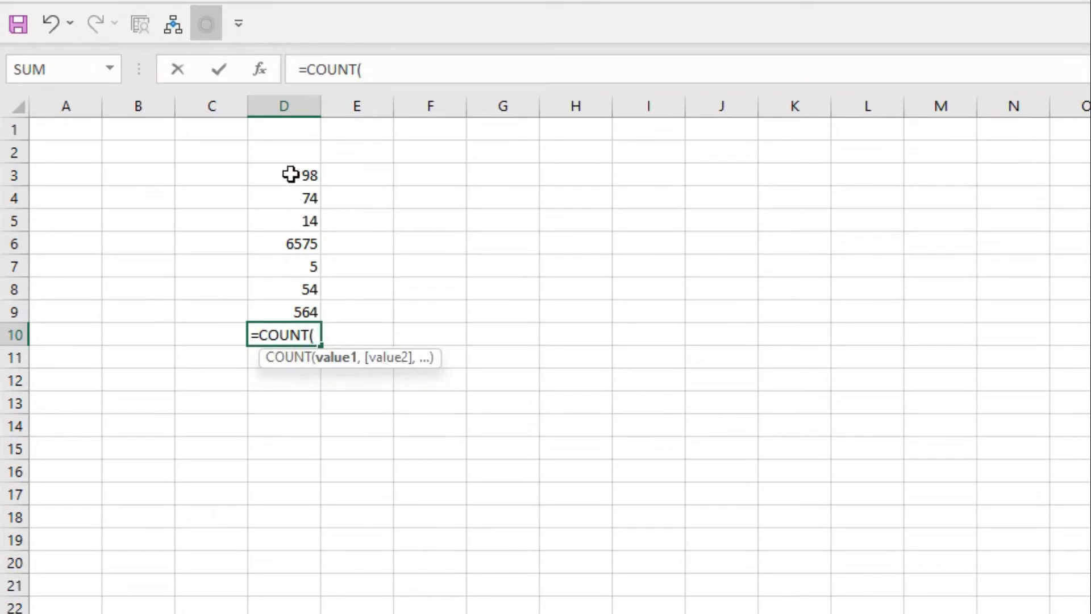
pyautogui.moveTo(290, 176); pyautogui.dragTo(291, 310)
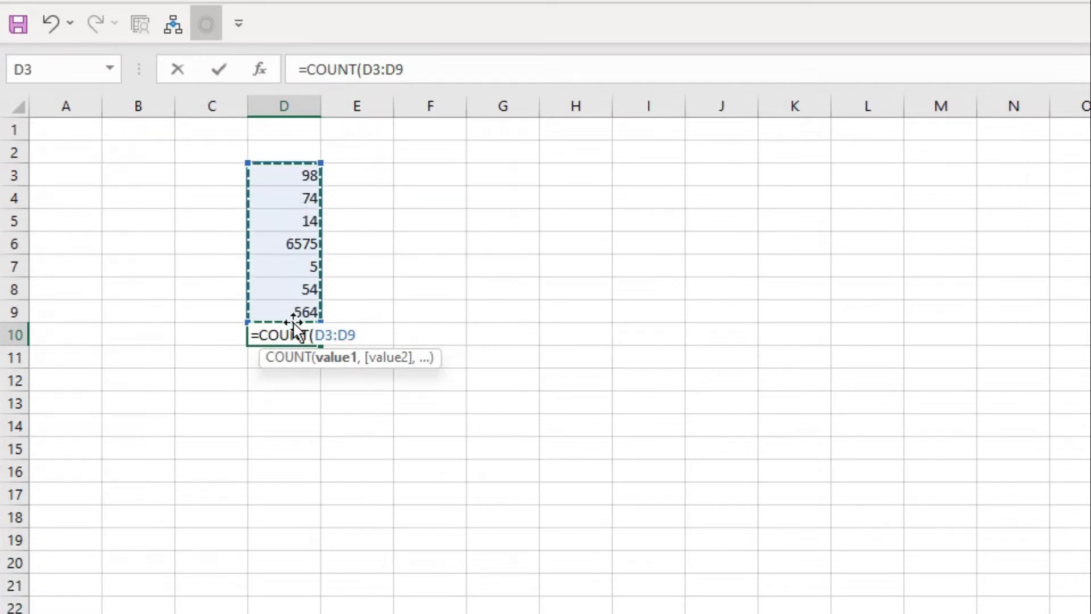
pyautogui.write(')')
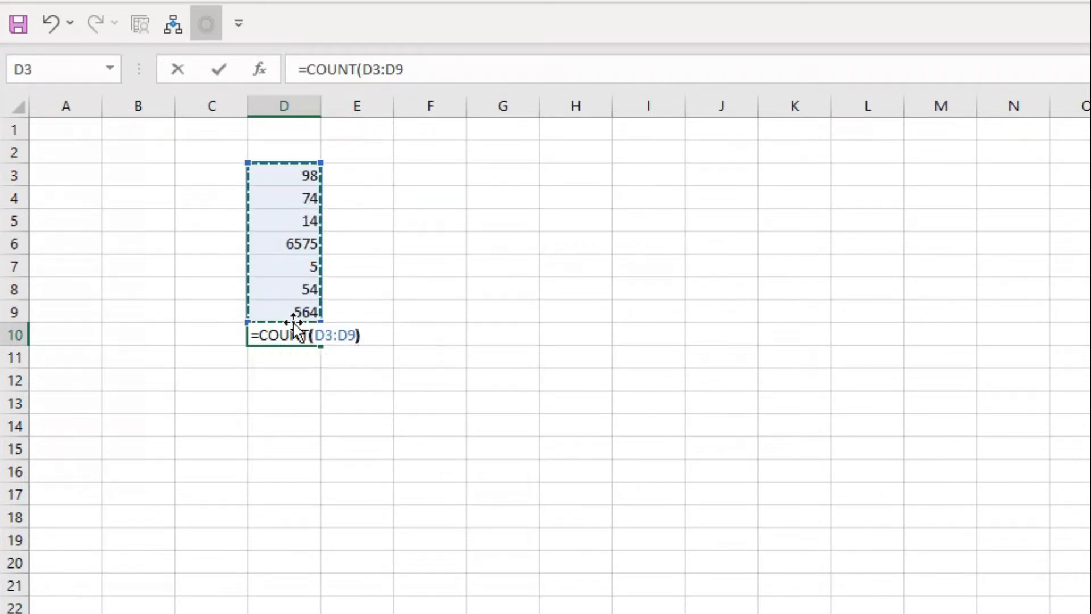
pyautogui.press('Return')
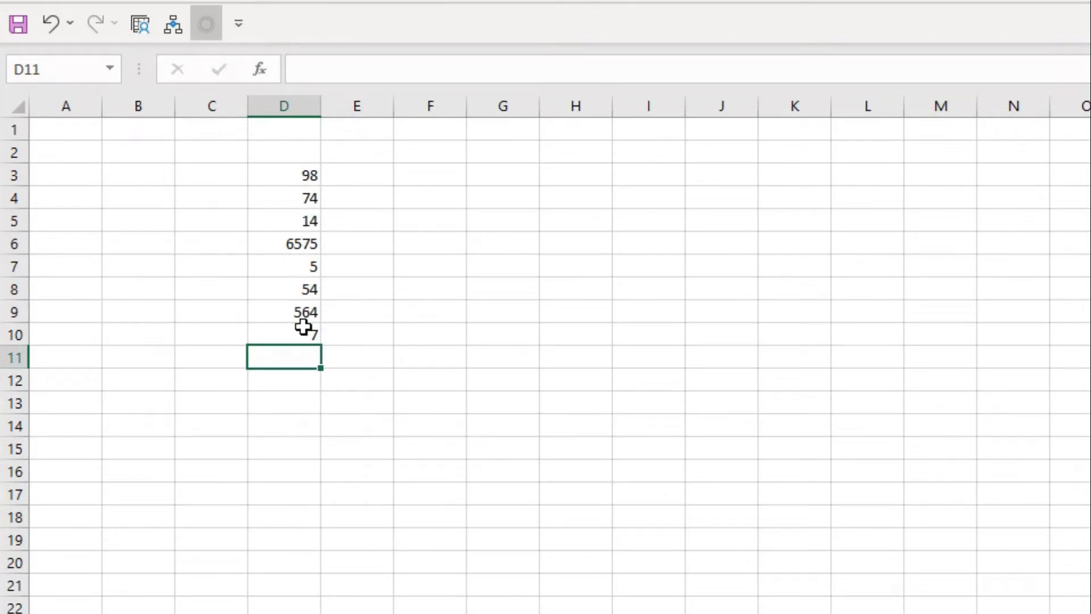
# - Review the individual values in D3:D9 and compare them with the COUNT formula in D10
pyautogui.click(291, 173)
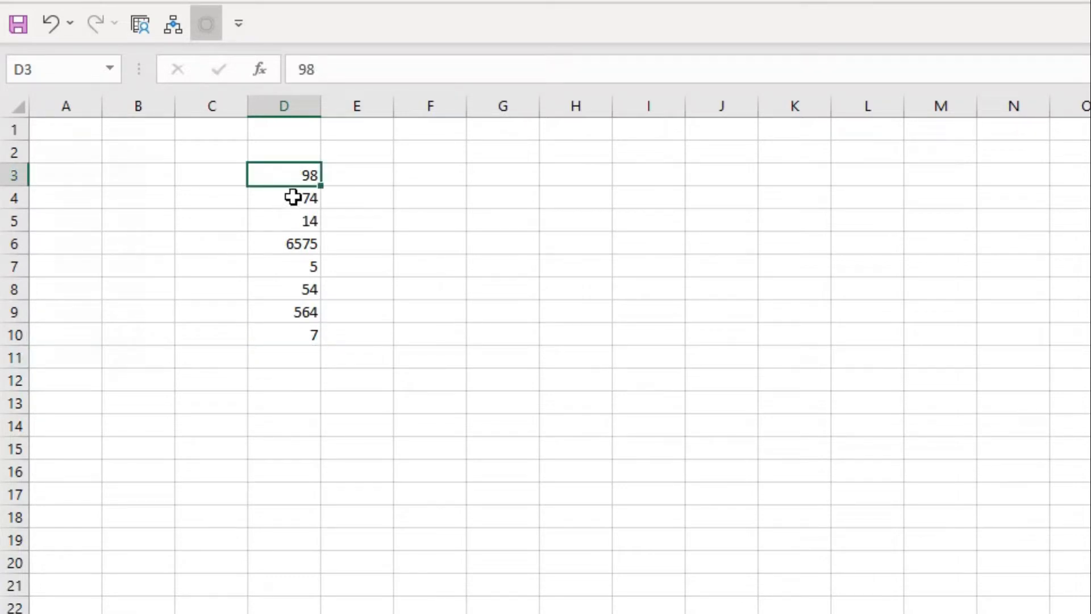
pyautogui.click(293, 197)
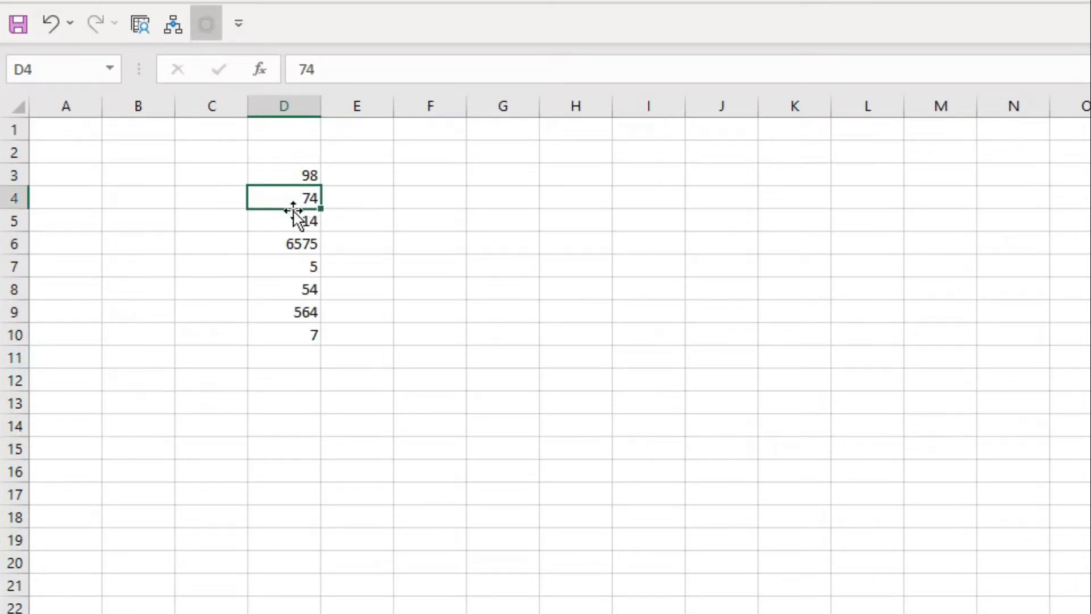
pyautogui.click(293, 216)
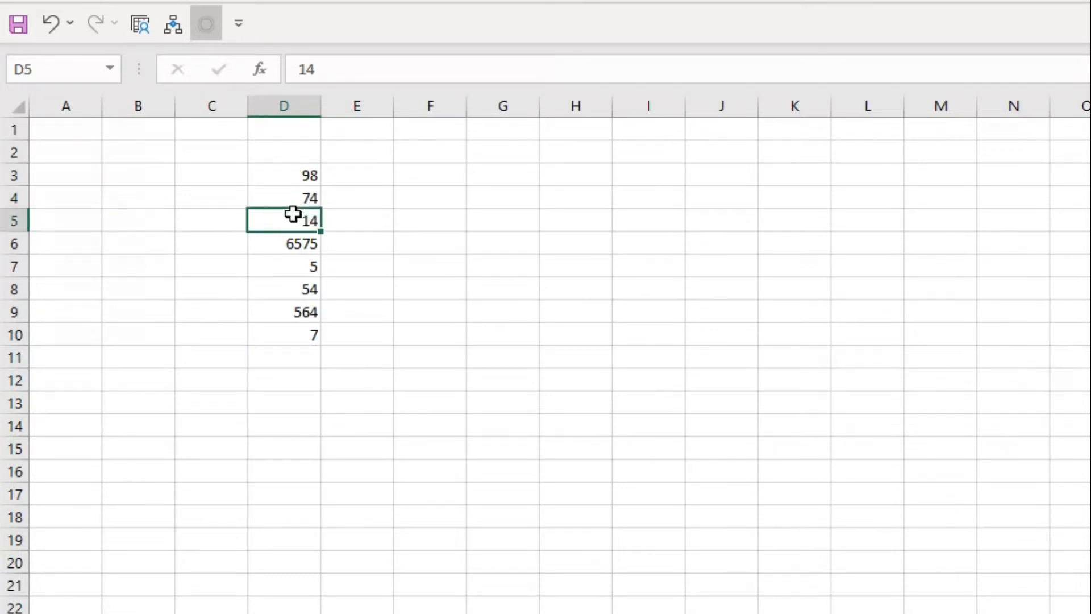
pyautogui.click(294, 245)
pyautogui.click(295, 262)
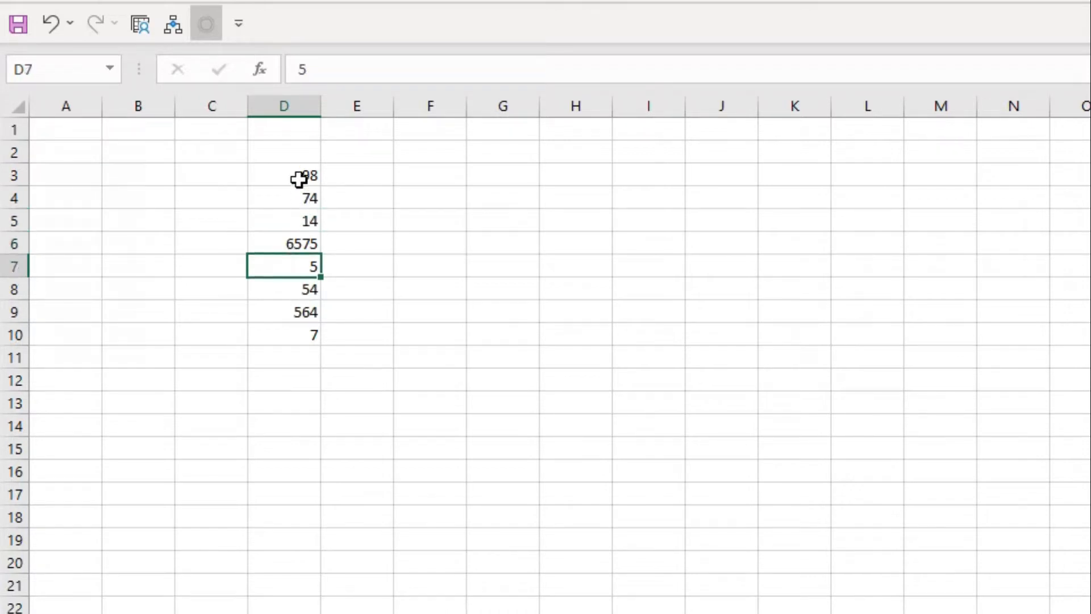
pyautogui.moveTo(299, 178); pyautogui.dragTo(297, 302)
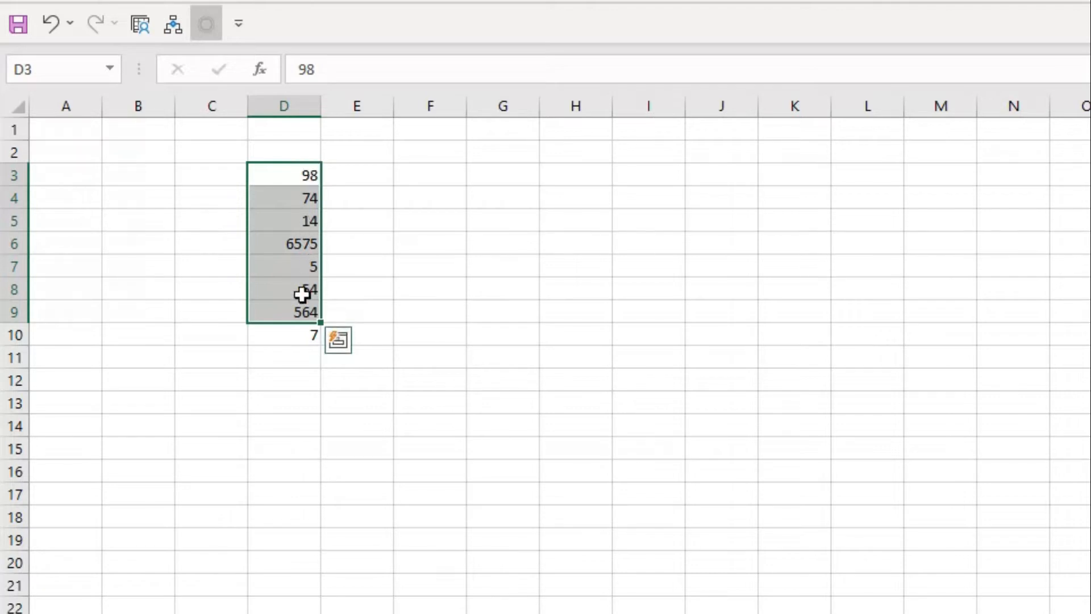
pyautogui.click(298, 332)
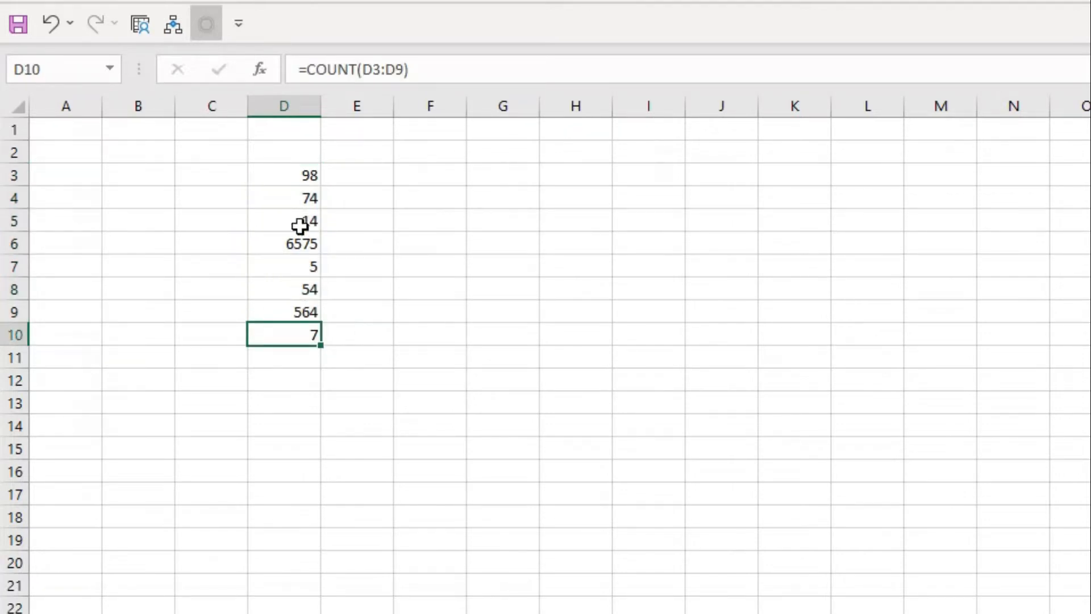
# - Replace the number in D6 with the text abc and check the COUNT result in D10 against the range D3:D9
pyautogui.click(282, 245)
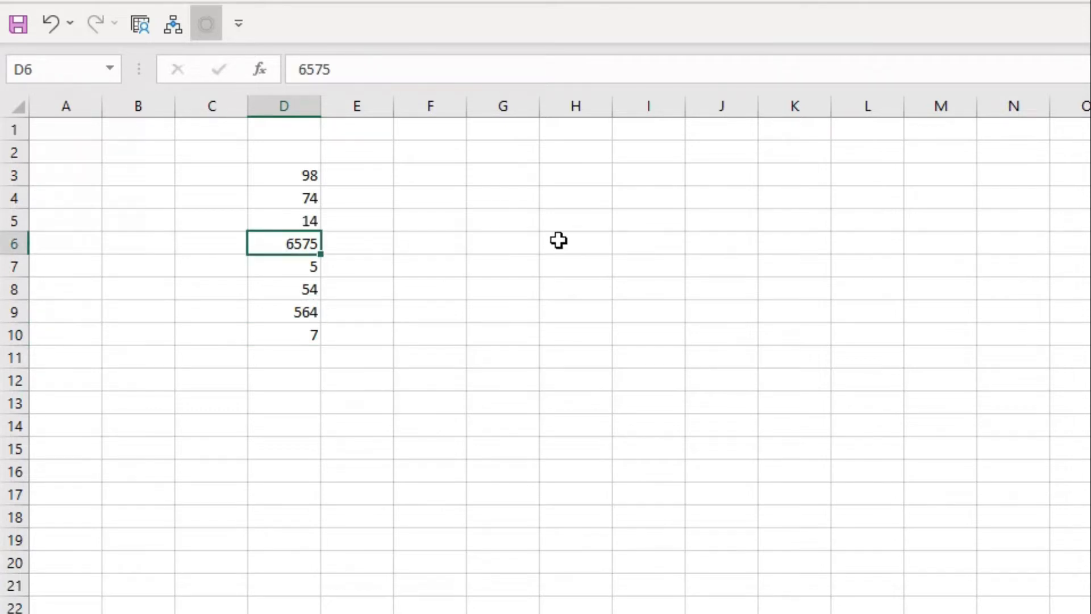
pyautogui.press('BackSpace')
pyautogui.write('a')
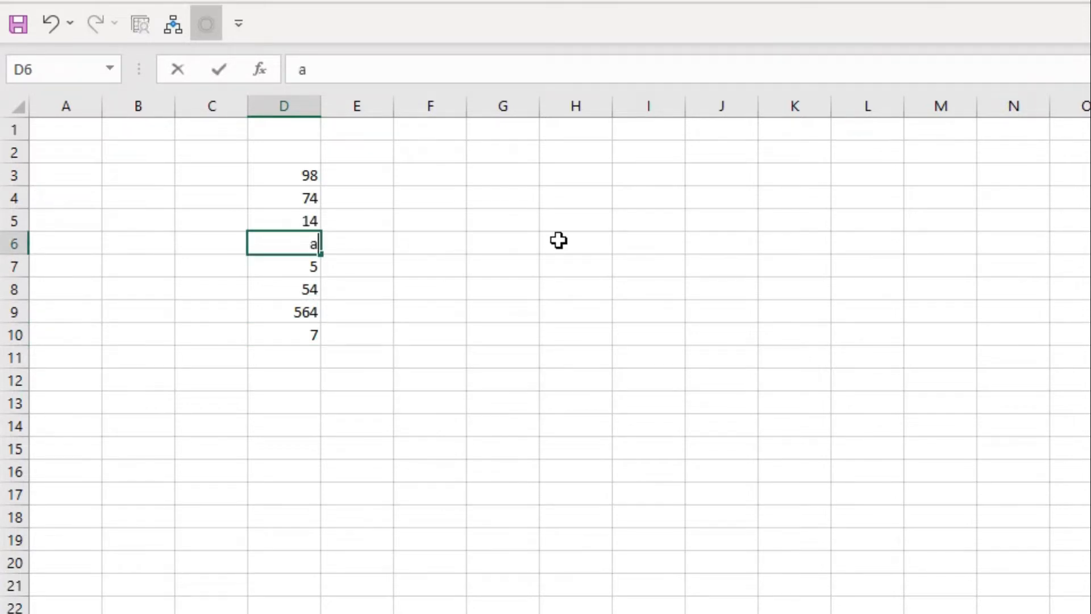
pyautogui.write('bc')
pyautogui.press('Return')
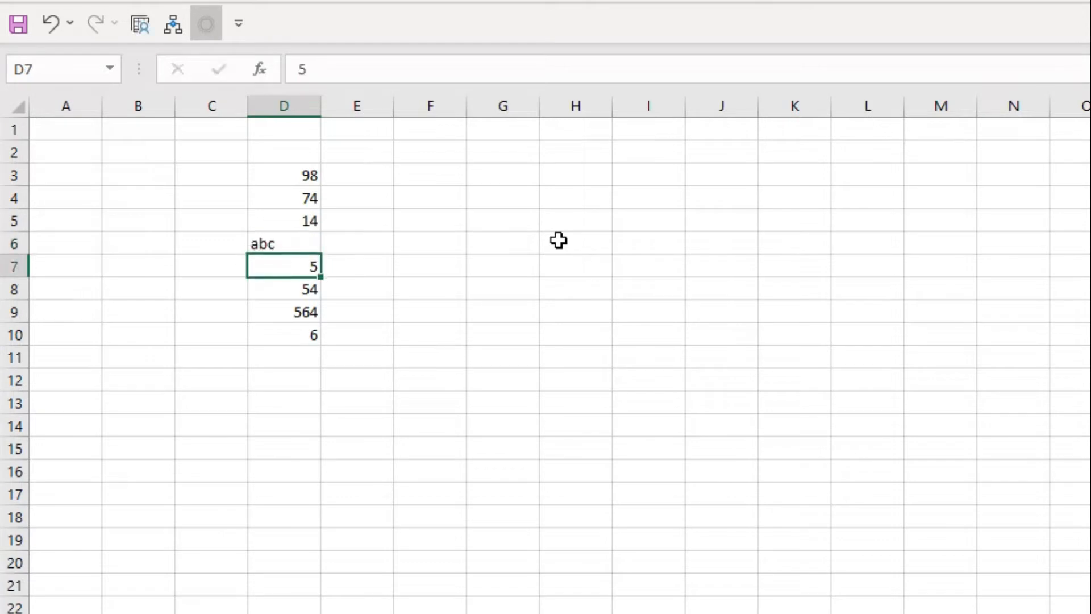
pyautogui.click(307, 335)
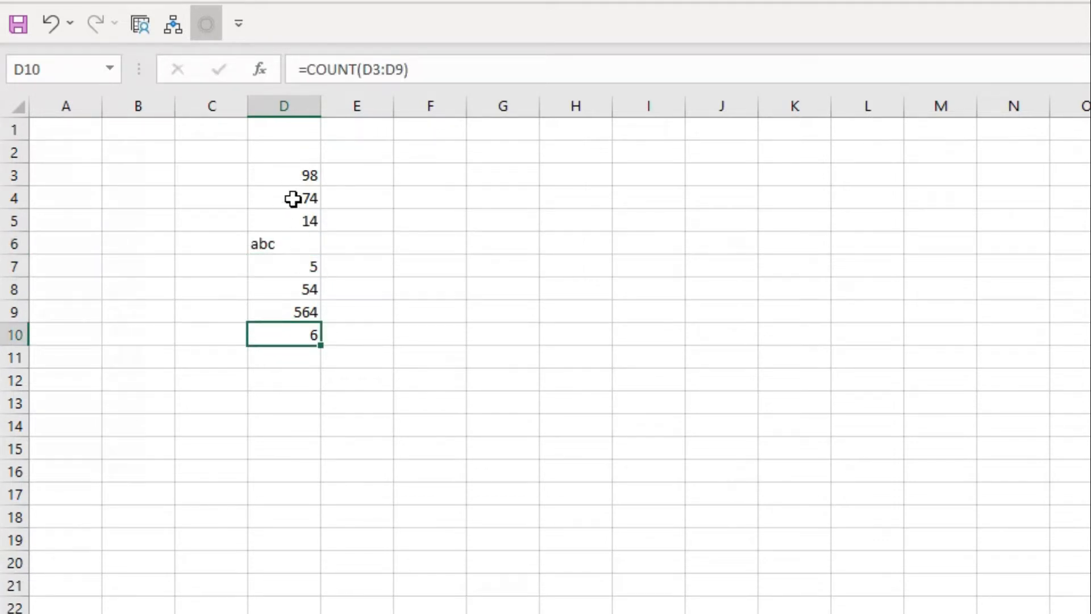
pyautogui.click(275, 244)
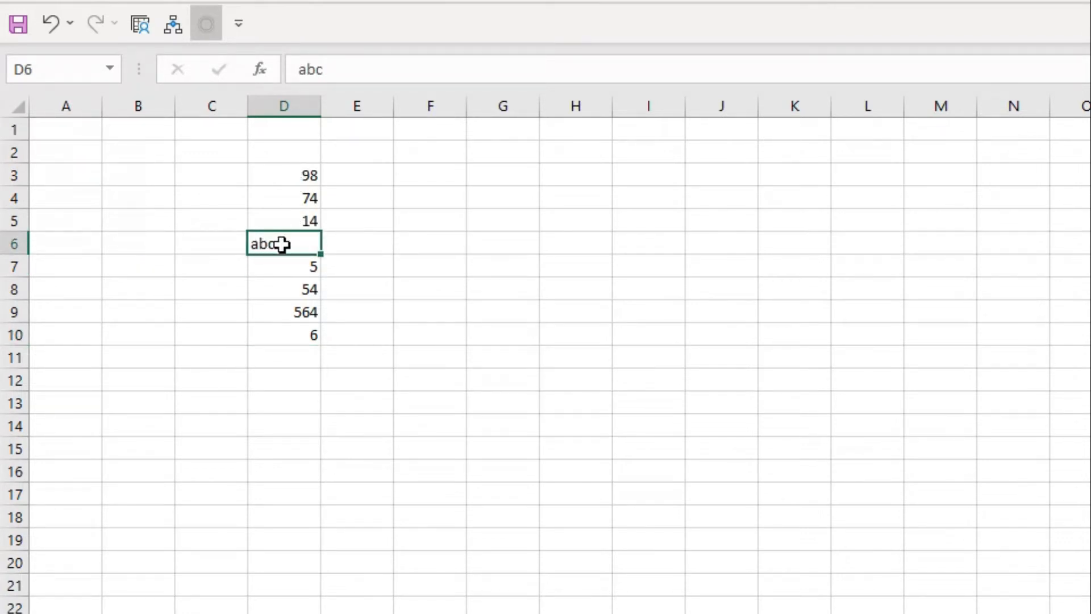
pyautogui.click(300, 334)
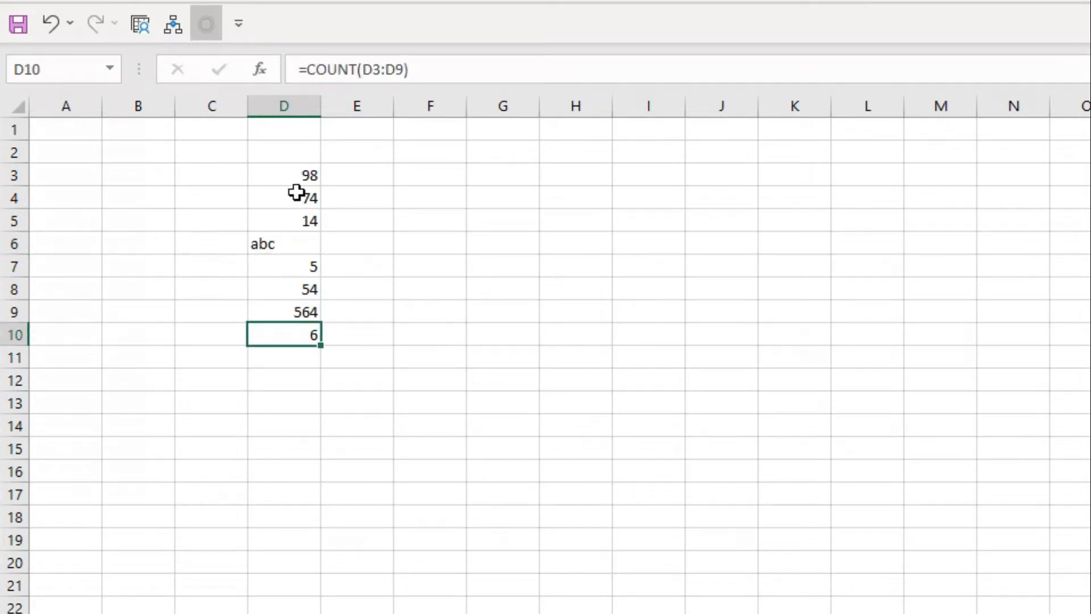
pyautogui.moveTo(292, 173); pyautogui.dragTo(294, 317)
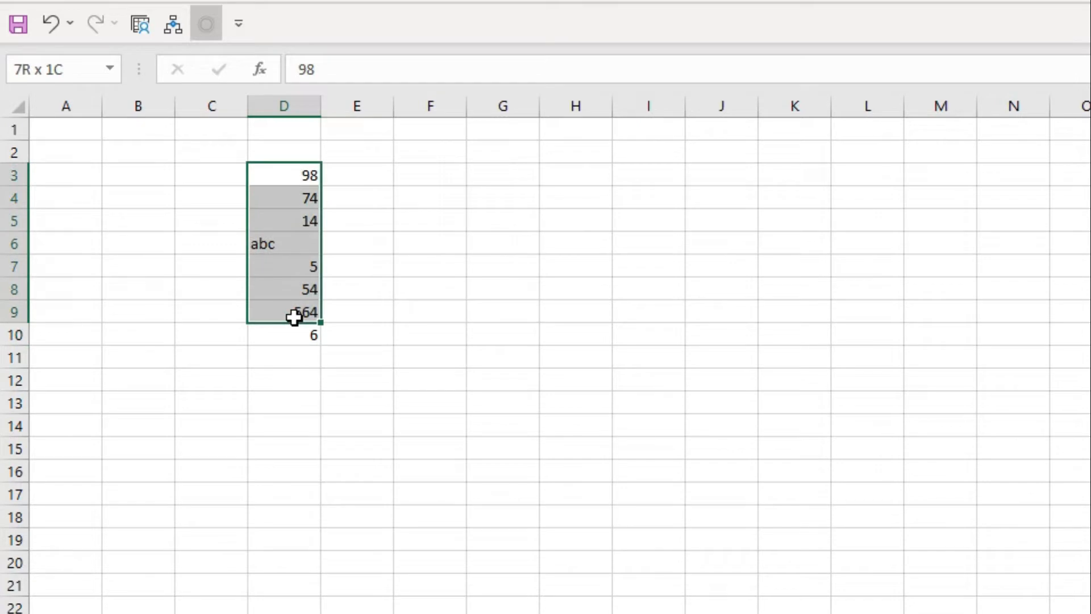
pyautogui.click(295, 337)
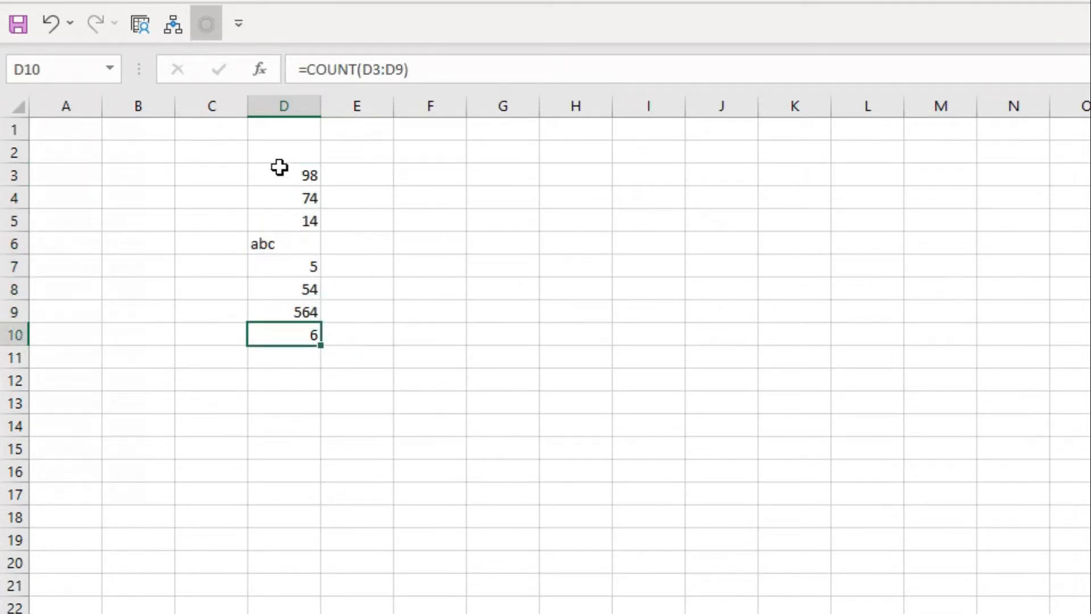
# - Clear the text from D6 to leave it blank and check the COUNT result in D10
pyautogui.click(287, 246)
pyautogui.press('BackSpace')
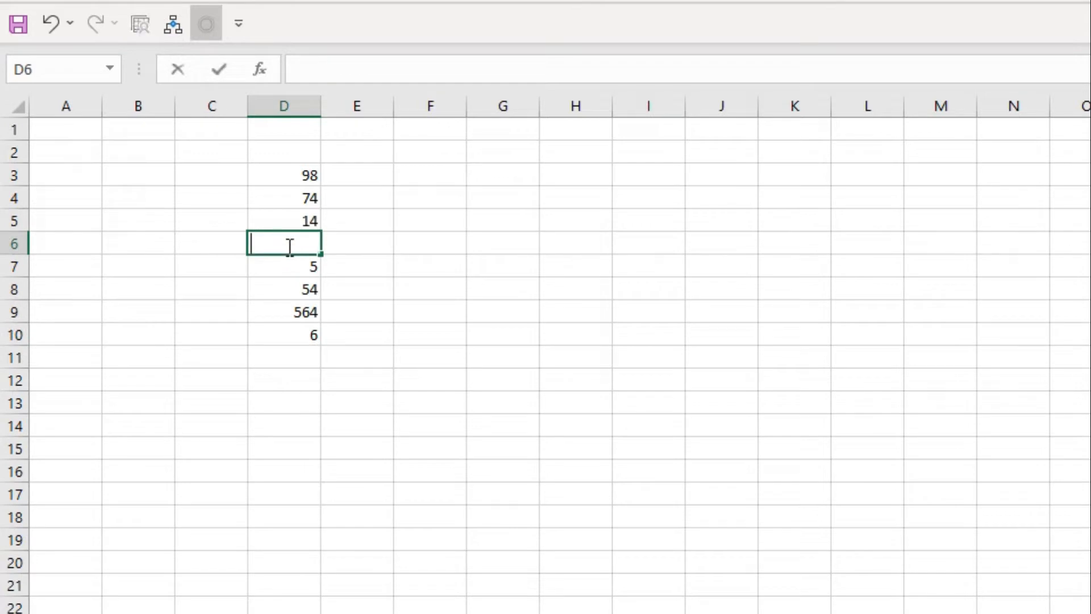
pyautogui.press('Return')
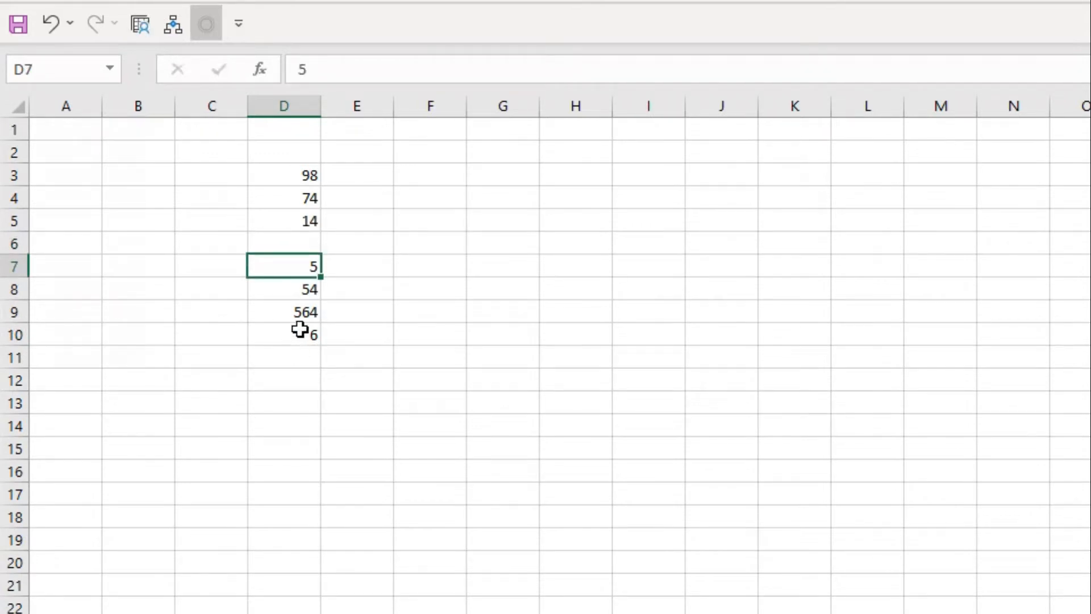
pyautogui.click(285, 333)
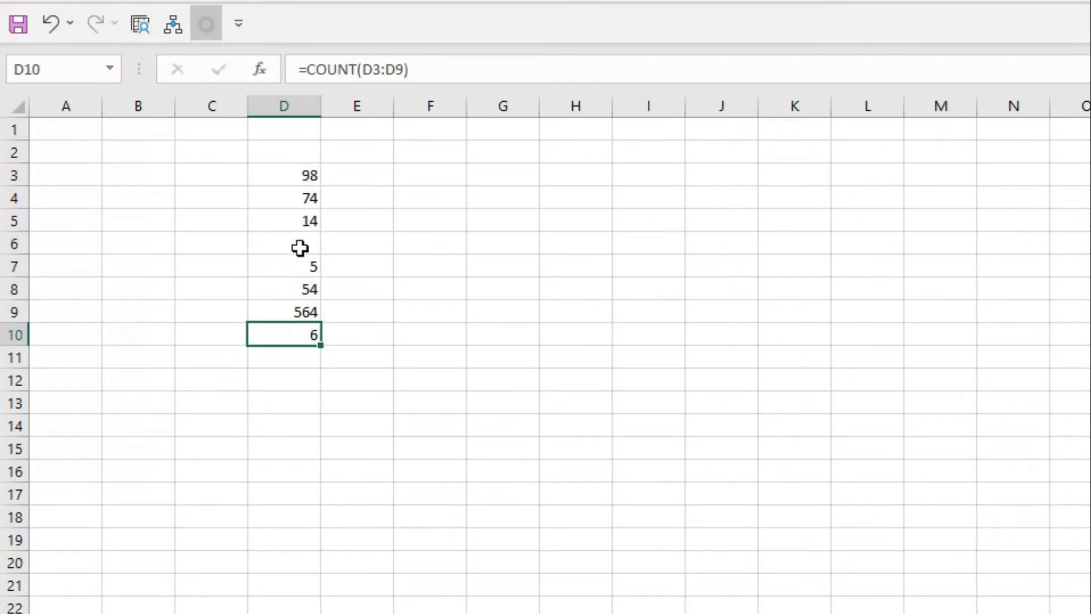
# - Enter 65 in the blank cell D6 and check the COUNT formula in D10 against the range D3:D9
pyautogui.click(292, 253)
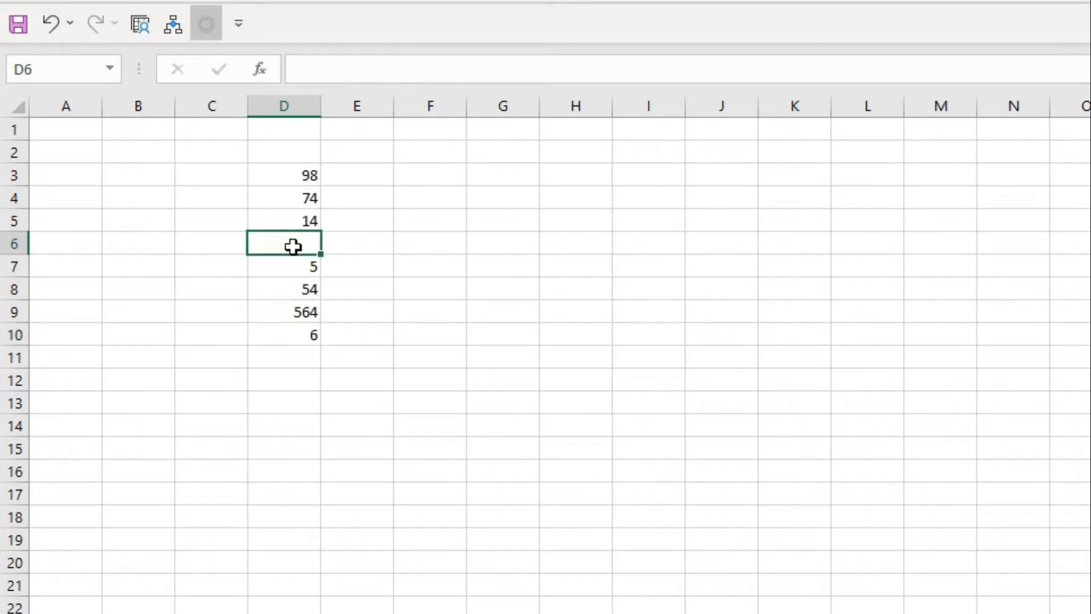
pyautogui.write('65')
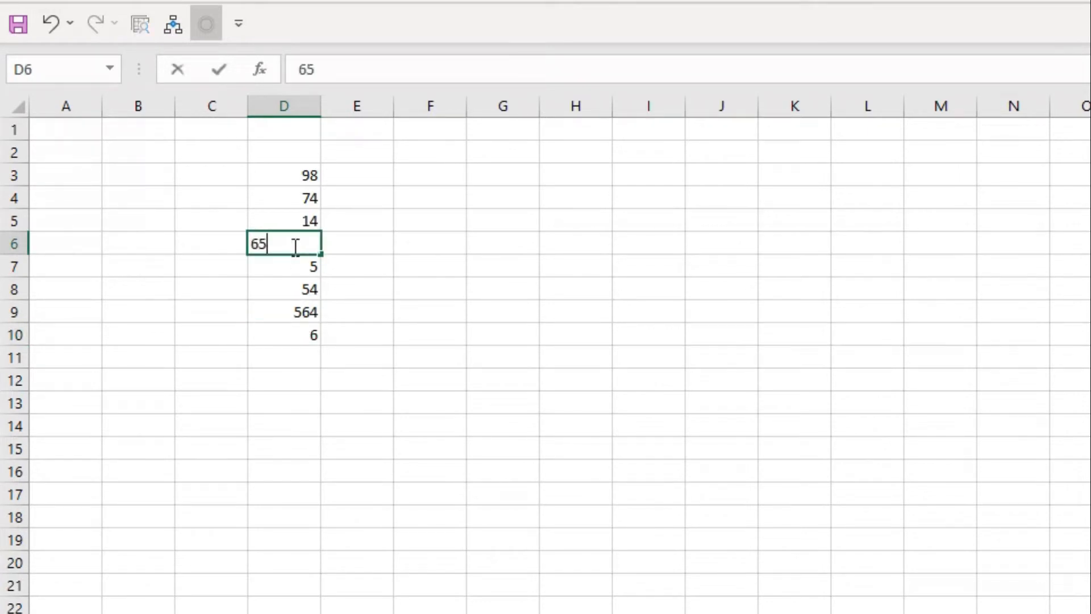
pyautogui.press('Return')
pyautogui.click(293, 336)
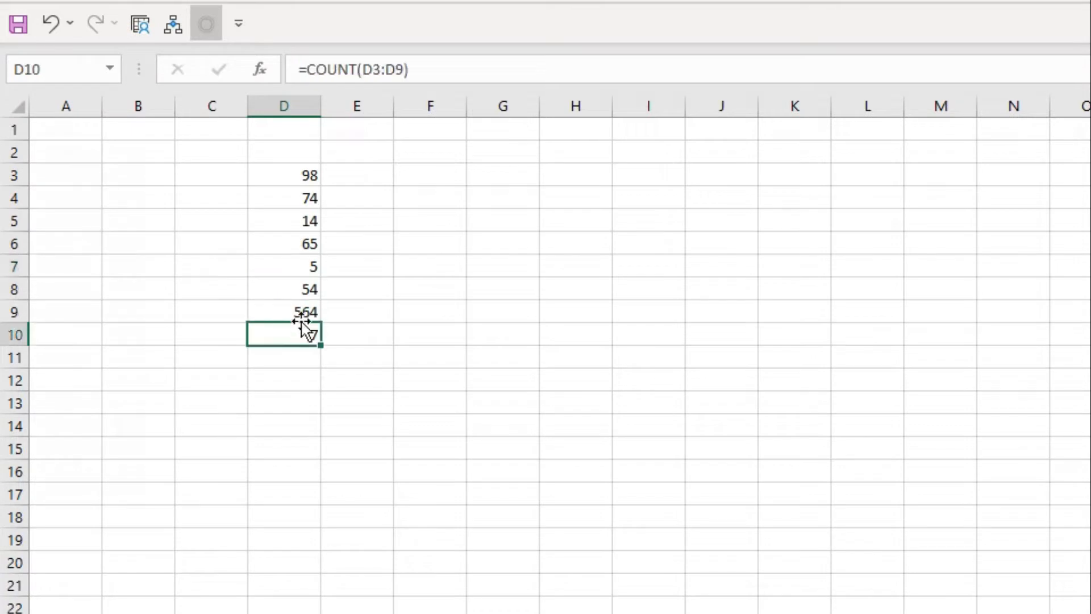
pyautogui.moveTo(304, 313)
pyautogui.mouseDown()
pyautogui.moveTo(298, 170)
pyautogui.moveTo(307, 312)
pyautogui.mouseUp()
pyautogui.click(296, 182)
pyautogui.click(295, 335)
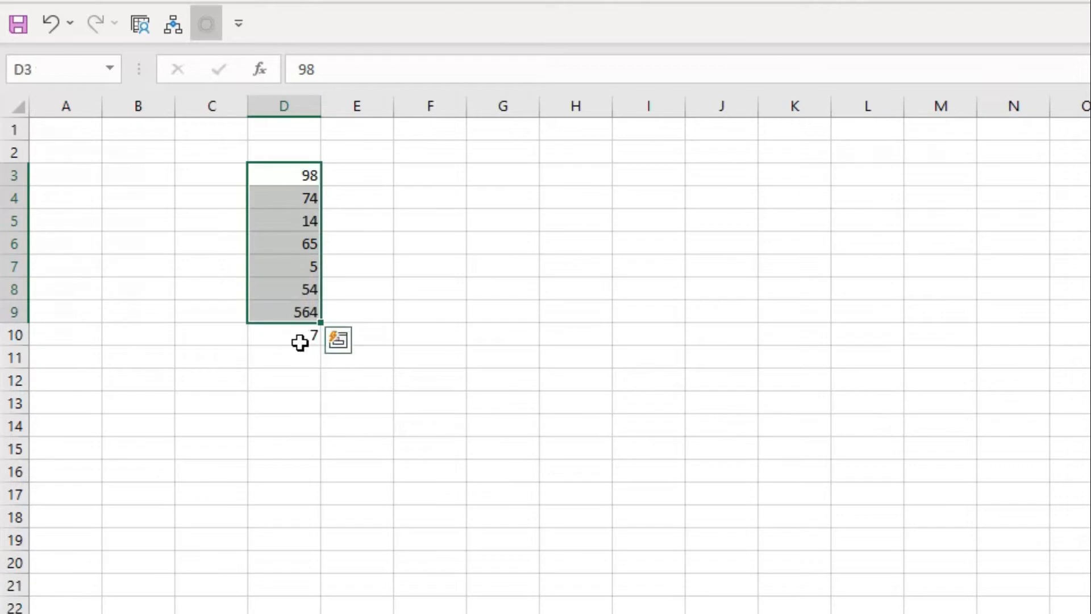
pyautogui.click(299, 336)
pyautogui.press('F2')
pyautogui.press('Escape')
# - Replace the number in D7 with the special characters @$@ stored as text and check the COUNT formula in D10
pyautogui.click(305, 258)
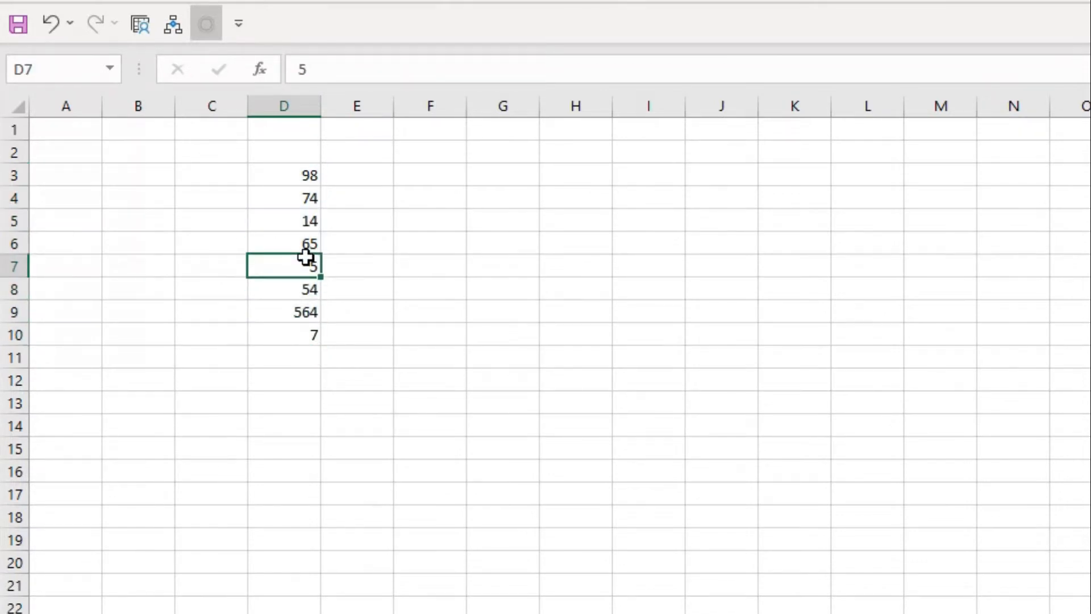
pyautogui.write('@')
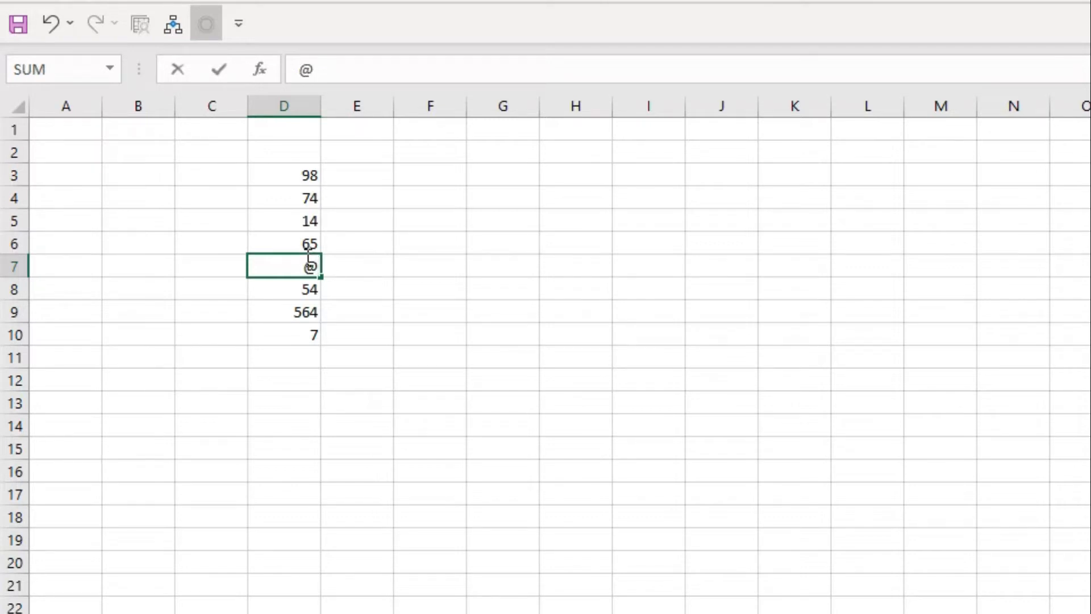
pyautogui.write('$@')
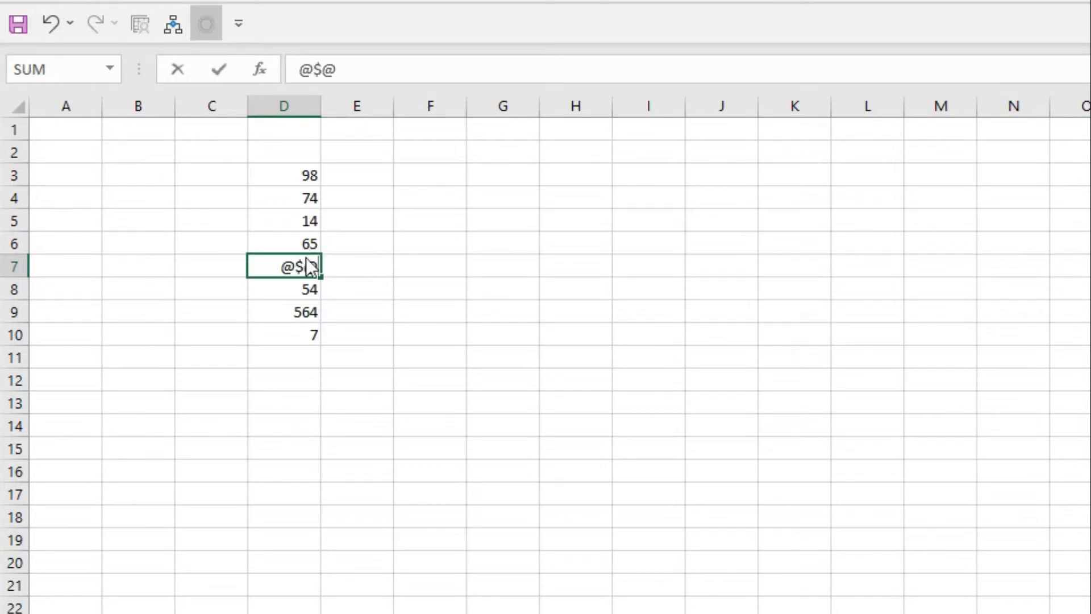
pyautogui.press('Return')
pyautogui.press('Return')
pyautogui.press('Home')
pyautogui.write("'")
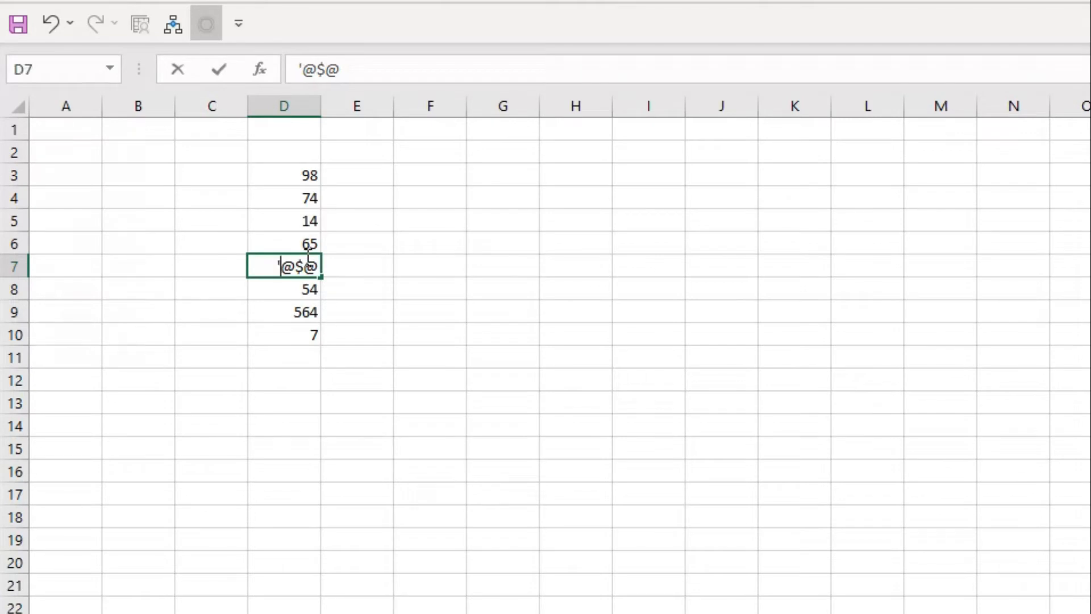
pyautogui.press('Return')
pyautogui.press('Down')
pyautogui.press('Down')
pyautogui.press('F2')
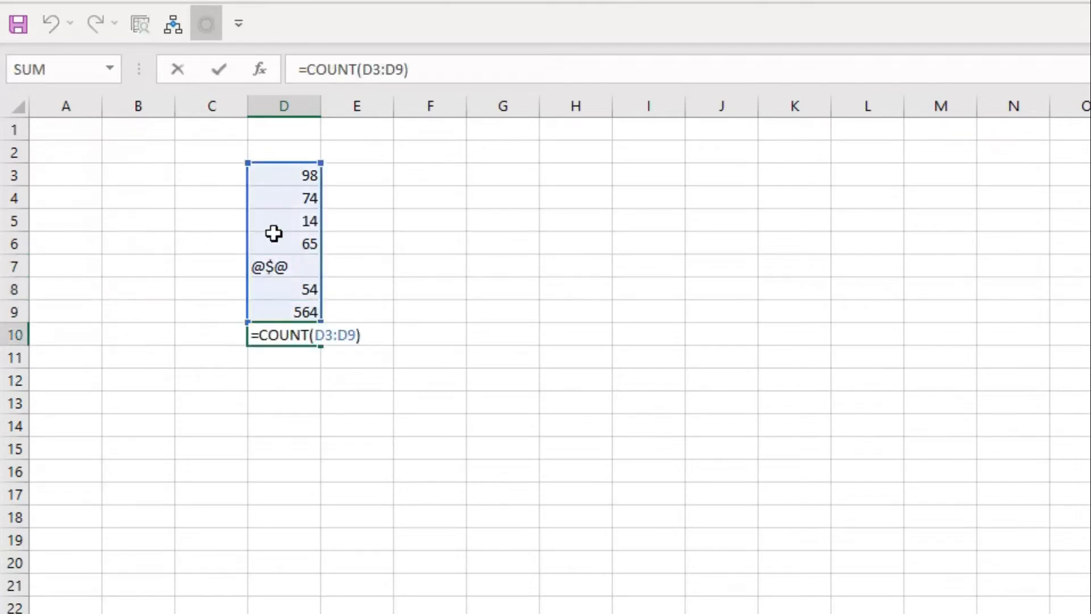
pyautogui.press('Escape')
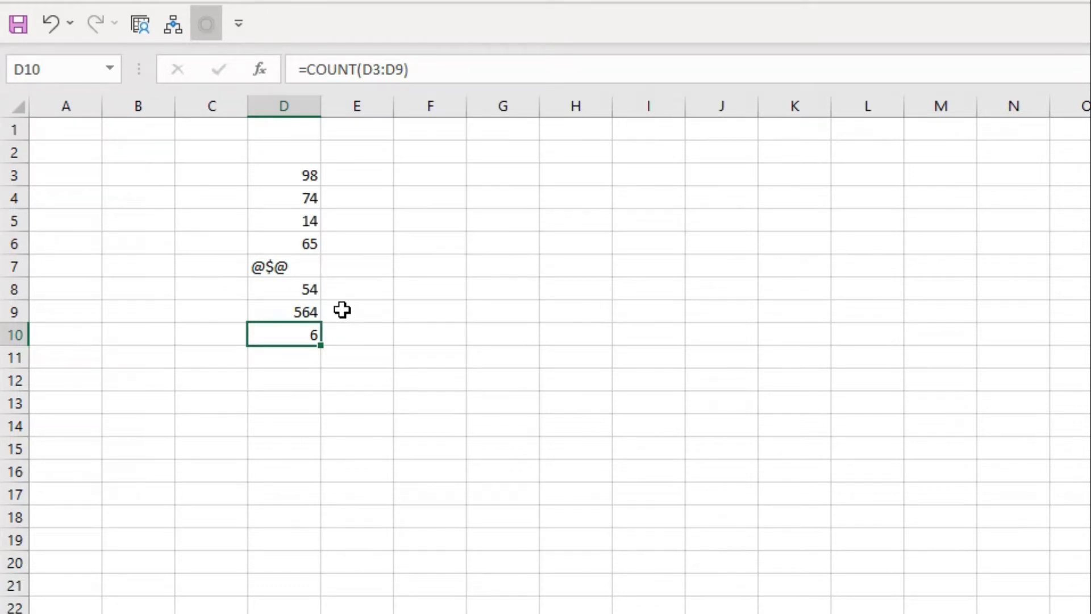
pyautogui.click(293, 395)
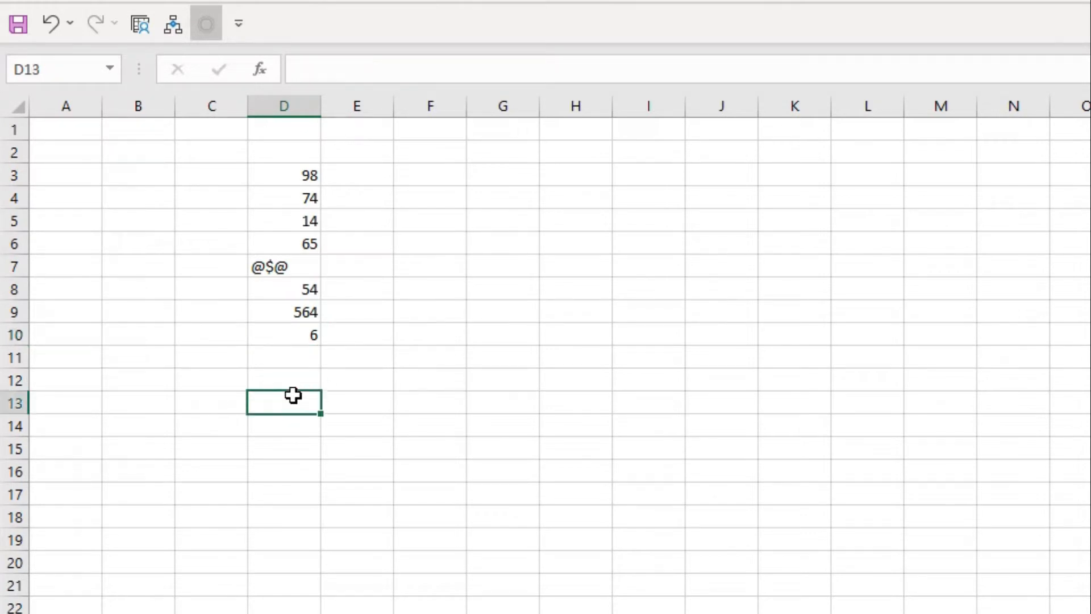
pyautogui.press('Up')
pyautogui.press('Up')
pyautogui.press('Up')
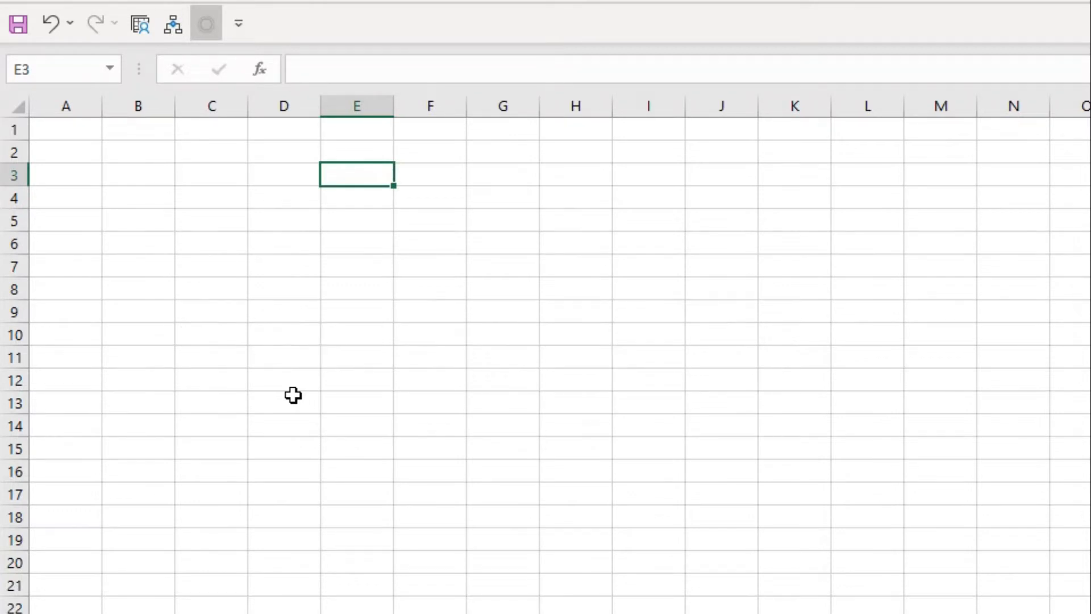
pyautogui.press('Left')
pyautogui.press('Down')
pyautogui.press('Down')
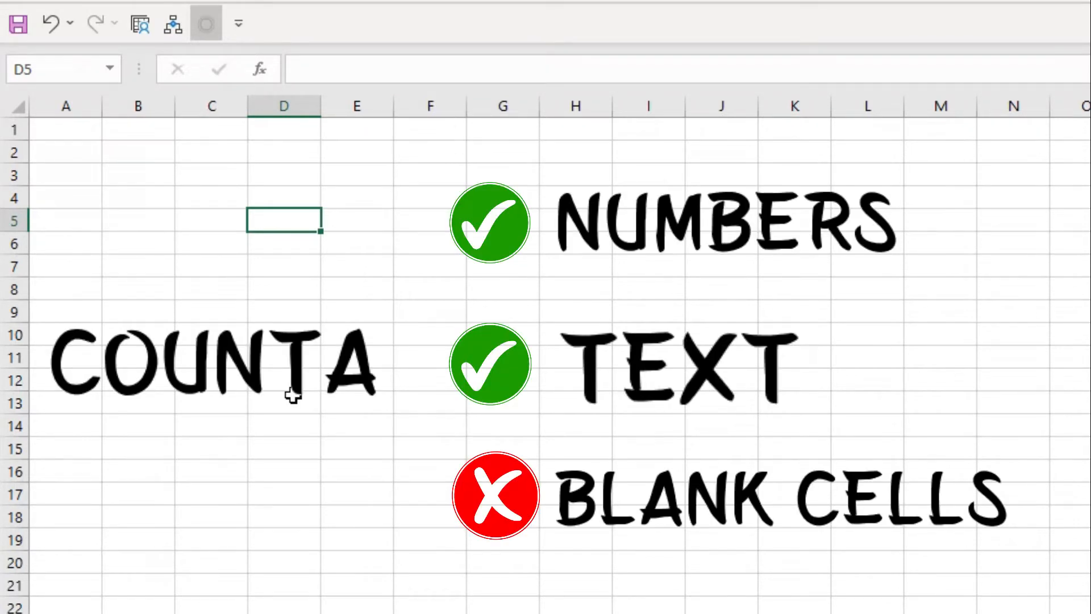
# - Enter the numbers 45, 74, 54 and 6 in cells D3 to D6
pyautogui.press('Up')
pyautogui.press('Up')
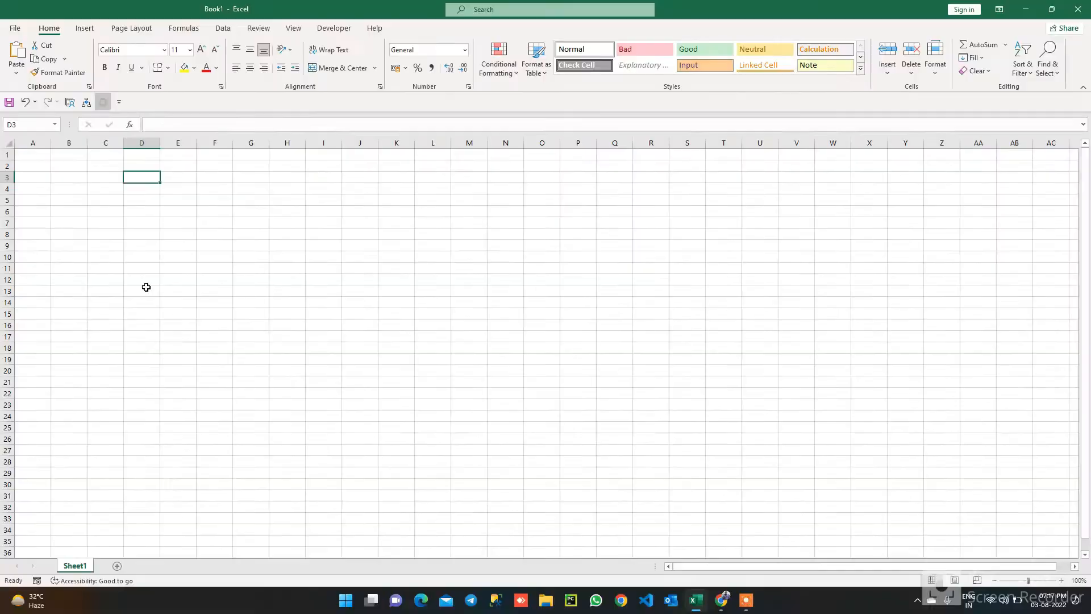
pyautogui.write('45')
pyautogui.hotkey('ctrl', 'Return')
pyautogui.write('4')
pyautogui.press('Return')
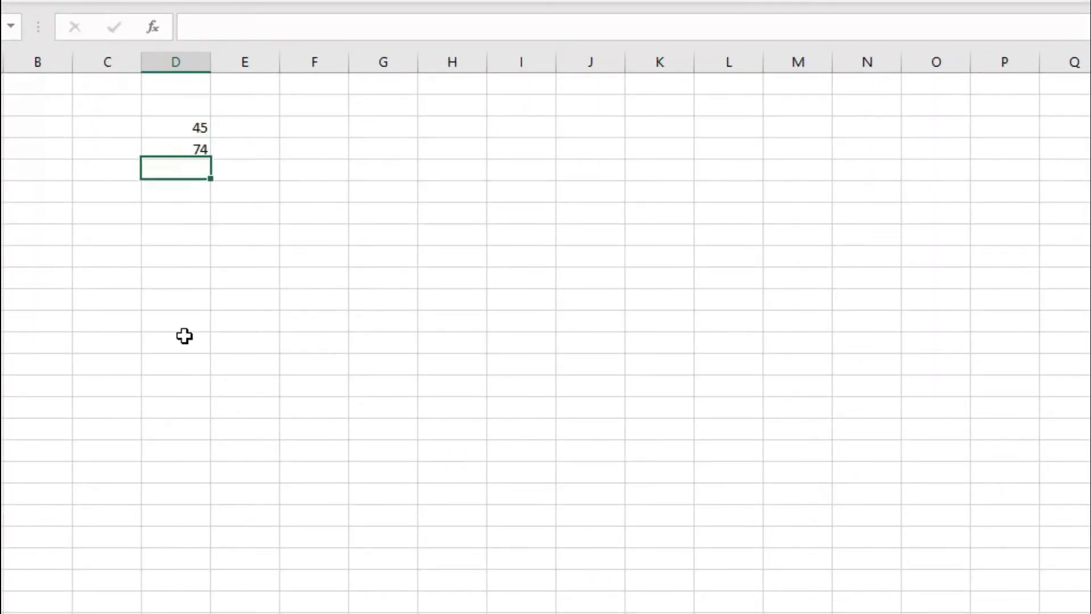
pyautogui.write('54')
pyautogui.press('Return')
pyautogui.write('6')
pyautogui.press('Return')
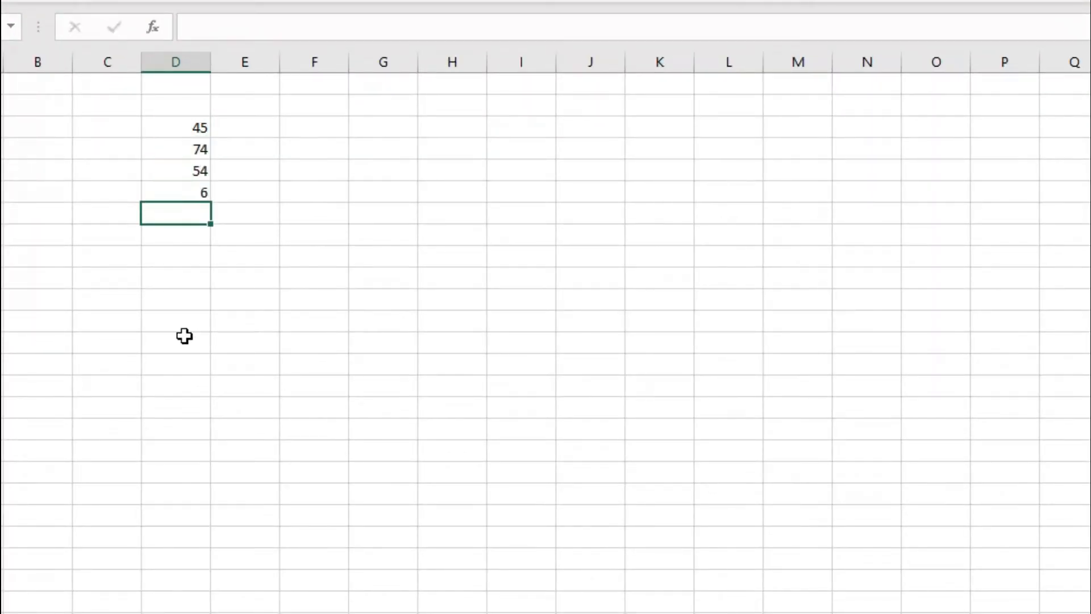
# - Continue the column in D7 to D11 with abc, 465, ram, 45641 and the special characters $@# stored as text
pyautogui.write('abc')
pyautogui.press('Return')
pyautogui.write('465')
pyautogui.press('Return')
pyautogui.write('ram')
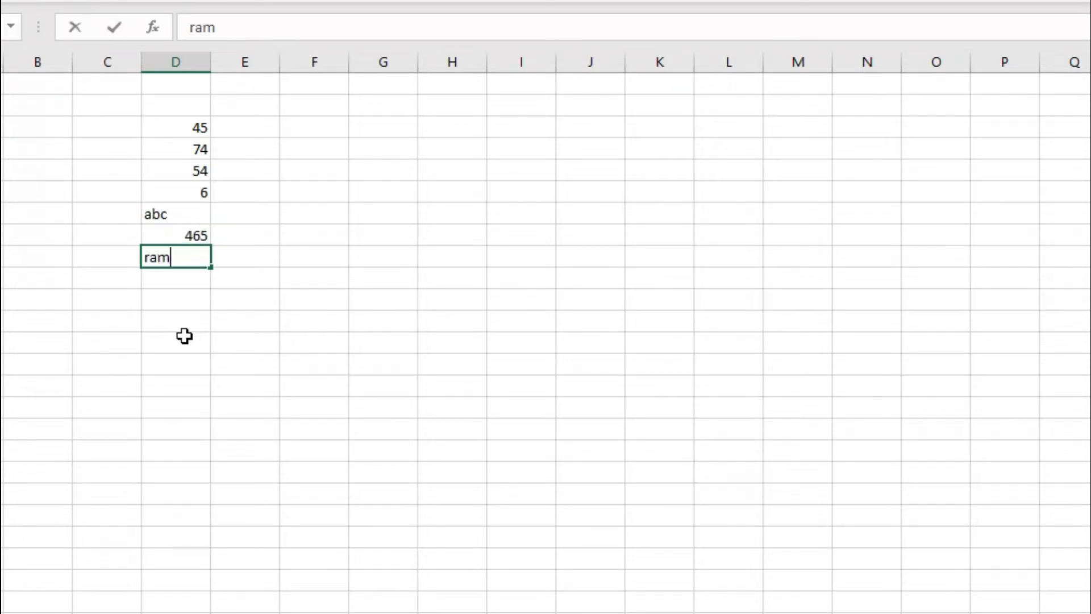
pyautogui.press('Return')
pyautogui.write('45641')
pyautogui.press('Return')
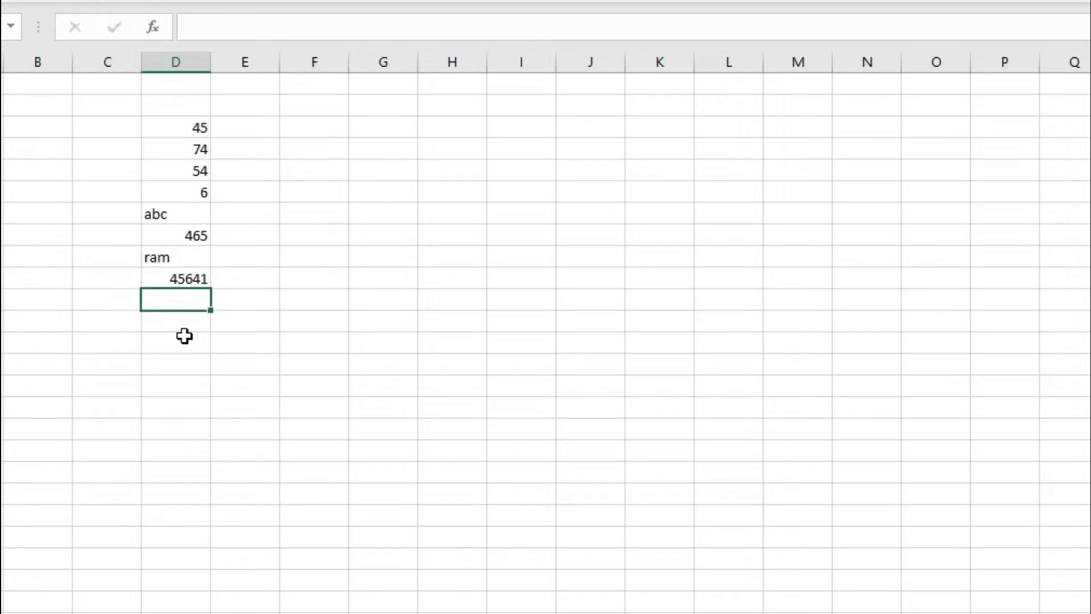
pyautogui.write("'$@#")
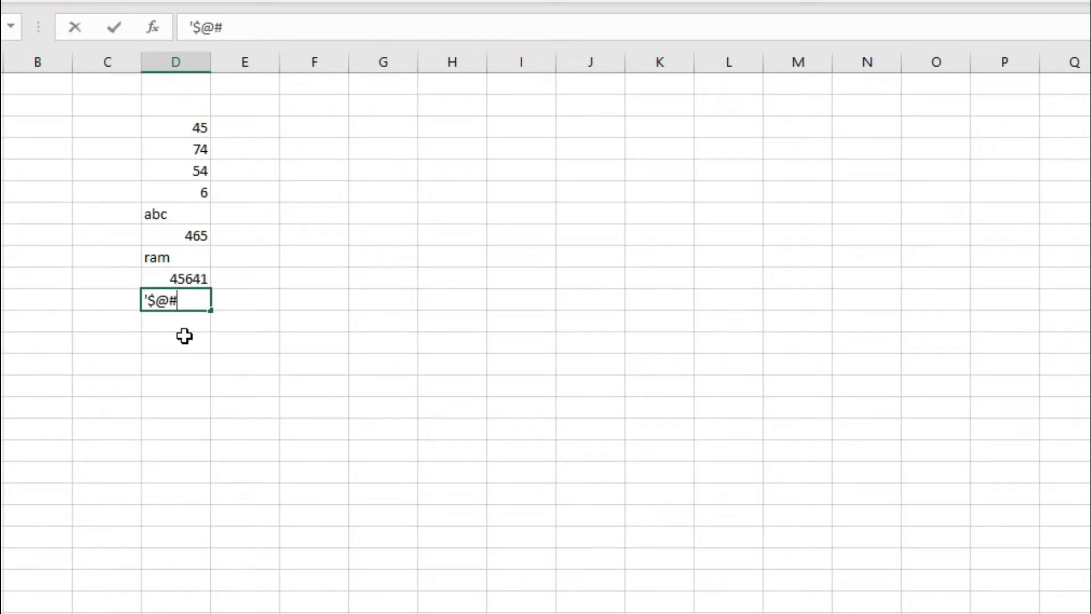
pyautogui.press('Return')
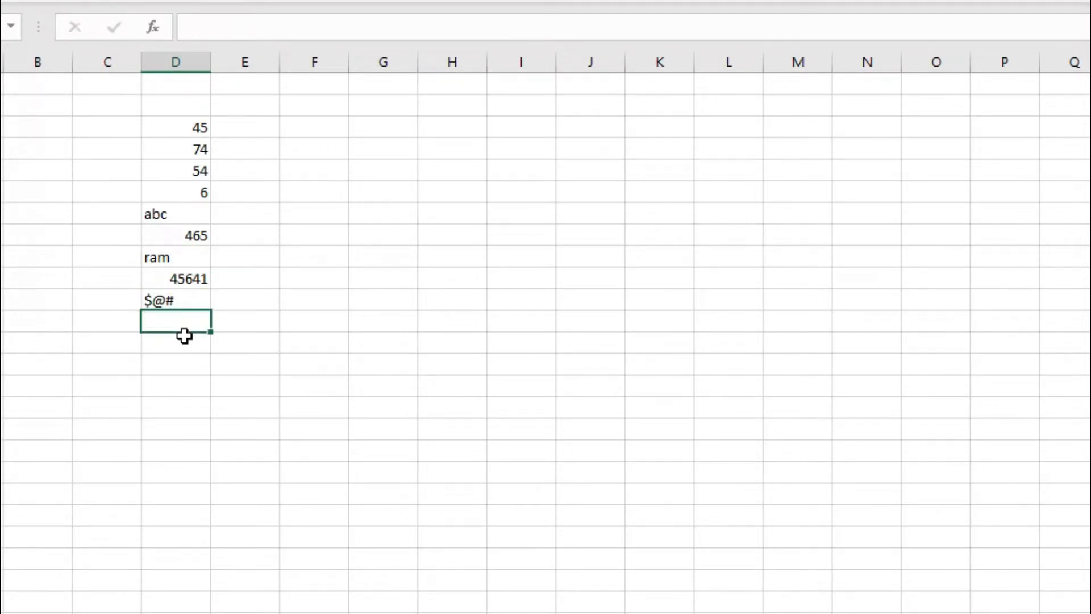
# - Enter a COUNTA formula in D12 that counts the range D3:D11
pyautogui.moveTo(178, 120); pyautogui.dragTo(185, 298)
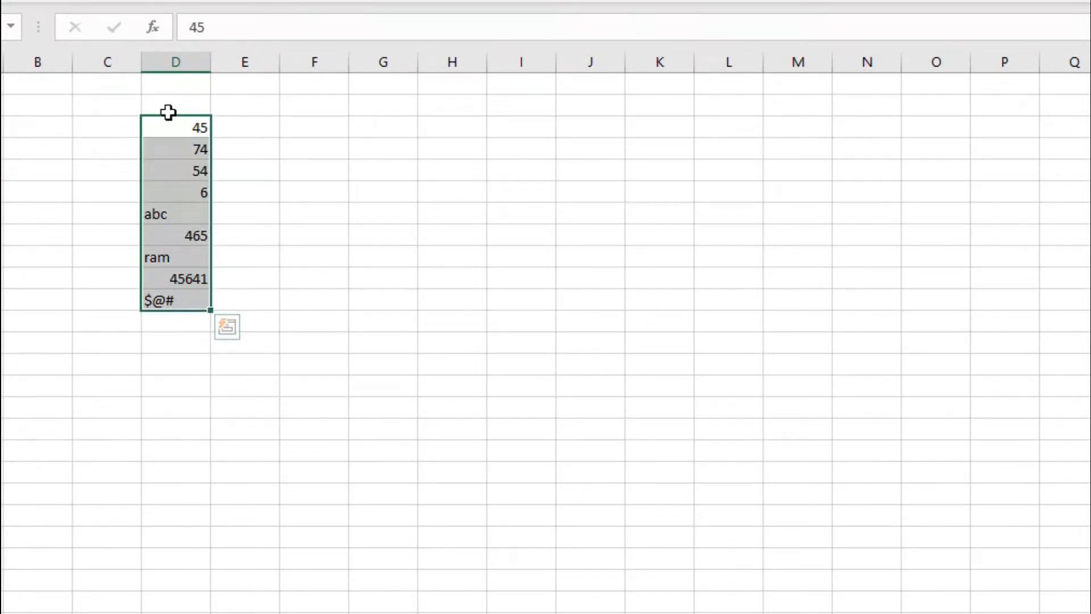
pyautogui.click(172, 321)
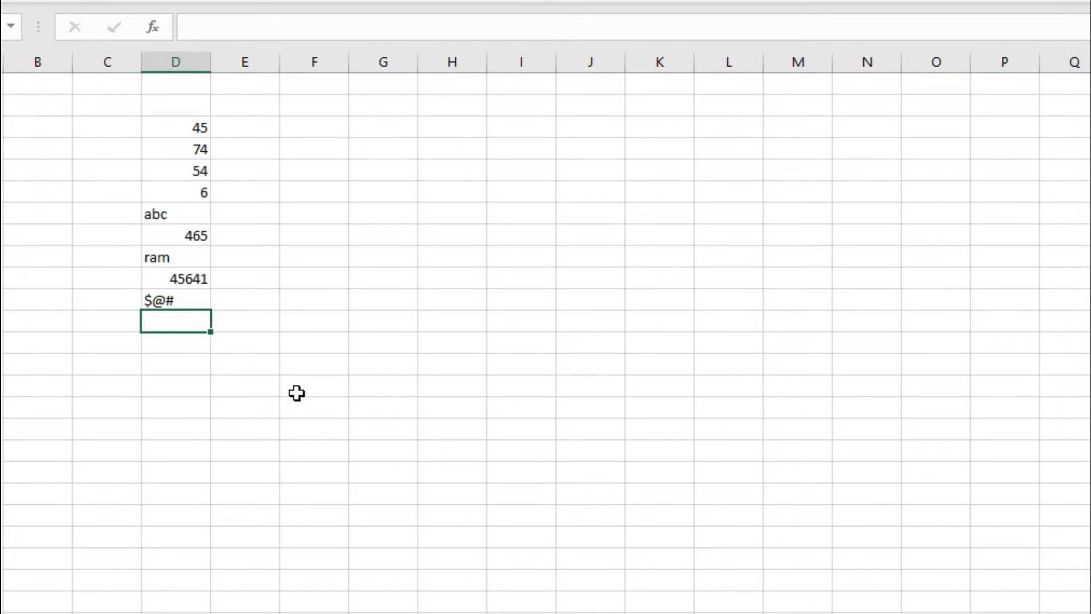
pyautogui.write('=count')
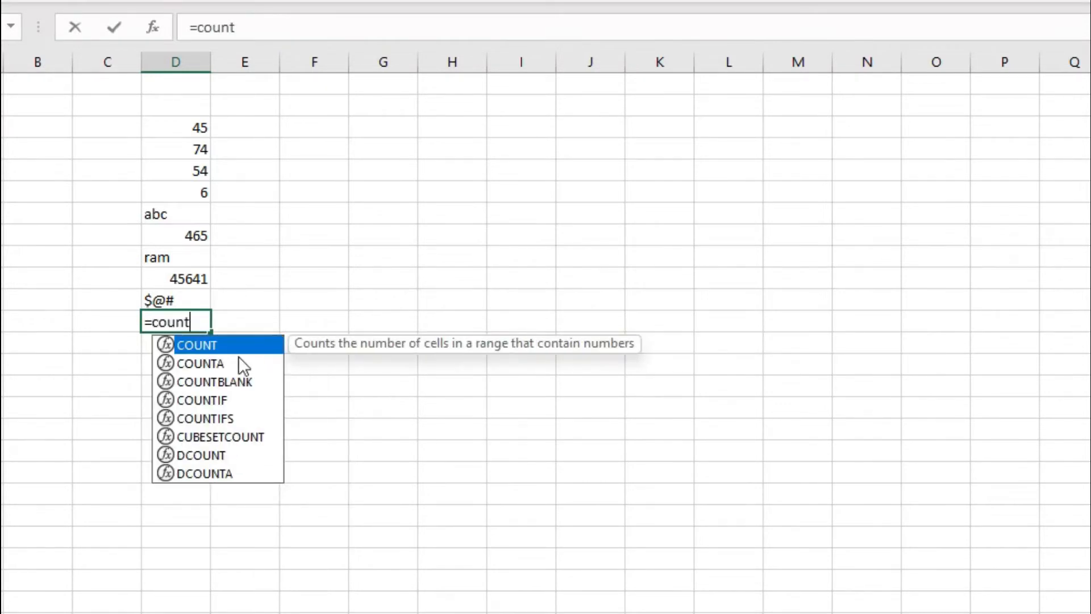
pyautogui.doubleClick(203, 365)
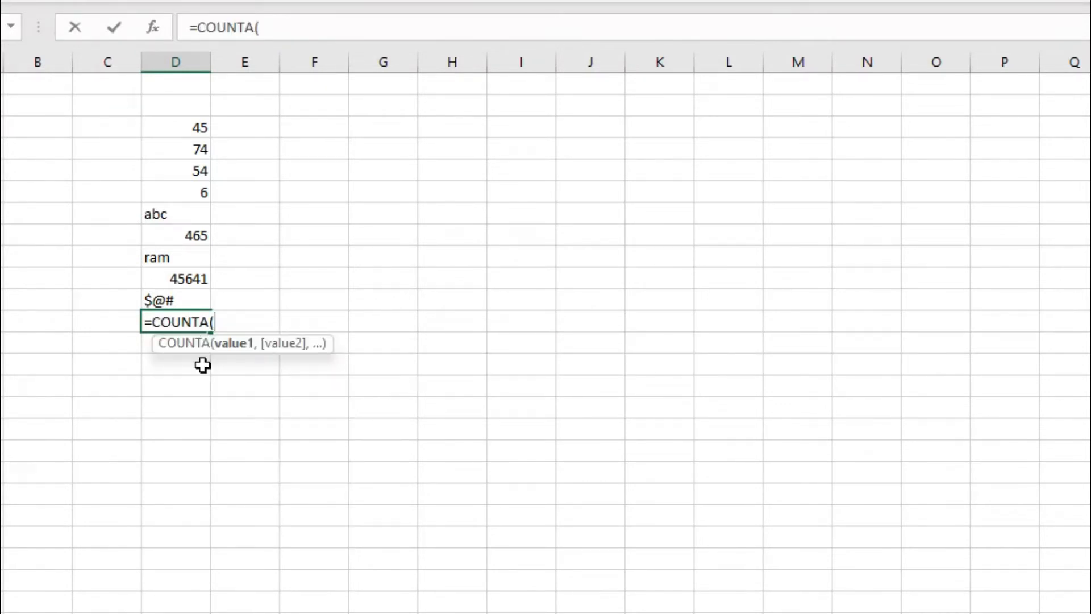
pyautogui.moveTo(185, 129); pyautogui.dragTo(183, 311)
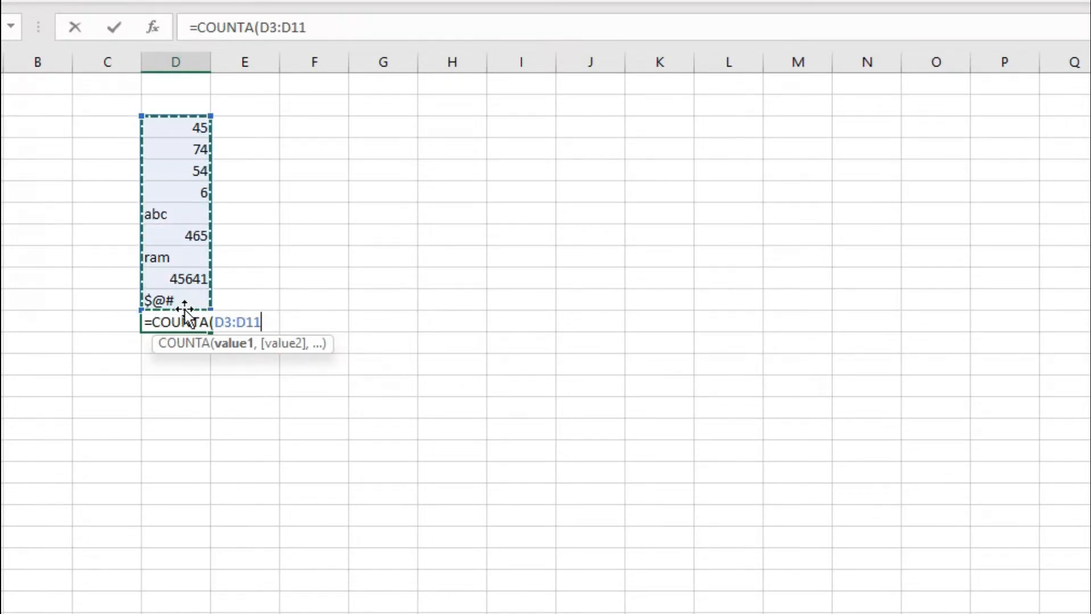
pyautogui.write(')')
pyautogui.press('Return')
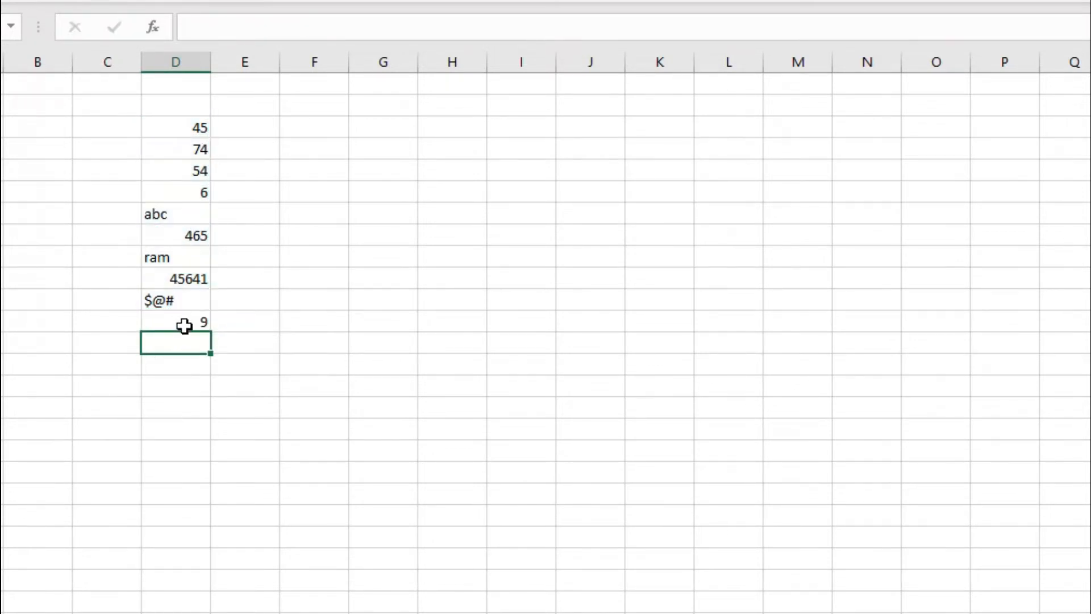
# - Review each value in D3:D11 and compare them with the COUNTA formula in D12
pyautogui.click(184, 326)
pyautogui.moveTo(178, 120); pyautogui.dragTo(205, 297)
pyautogui.click(195, 120)
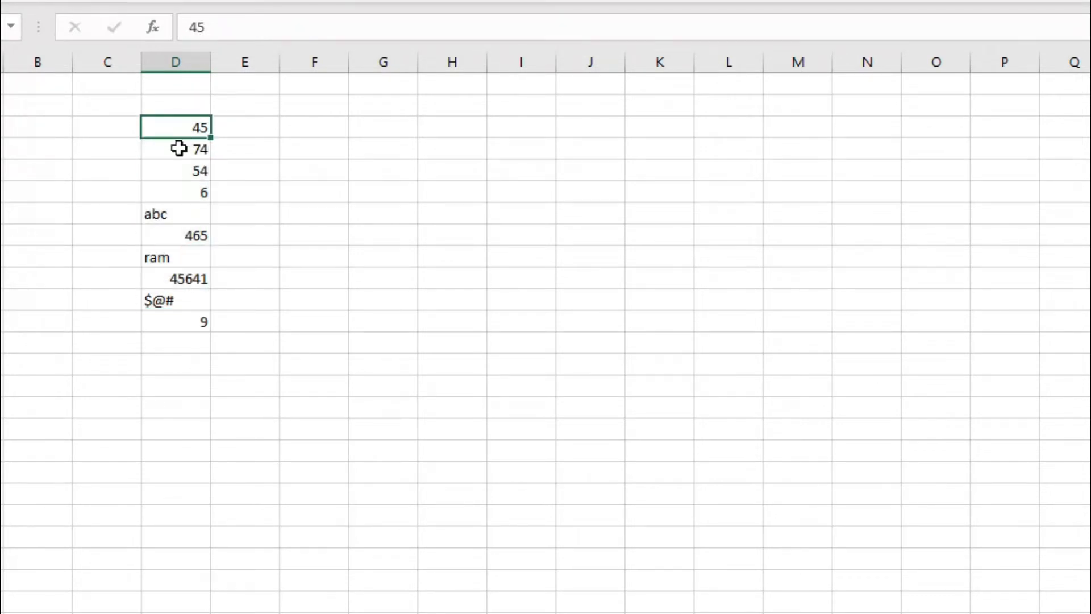
pyautogui.click(179, 148)
pyautogui.click(179, 171)
pyautogui.click(178, 193)
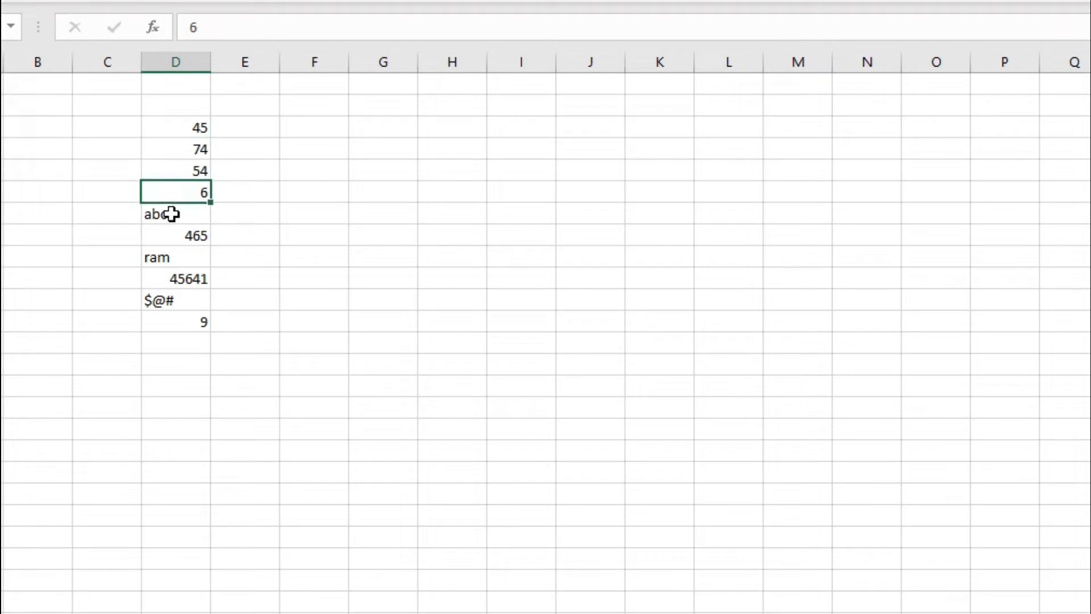
pyautogui.click(171, 214)
pyautogui.click(188, 235)
pyautogui.click(173, 256)
pyautogui.click(180, 278)
pyautogui.click(173, 299)
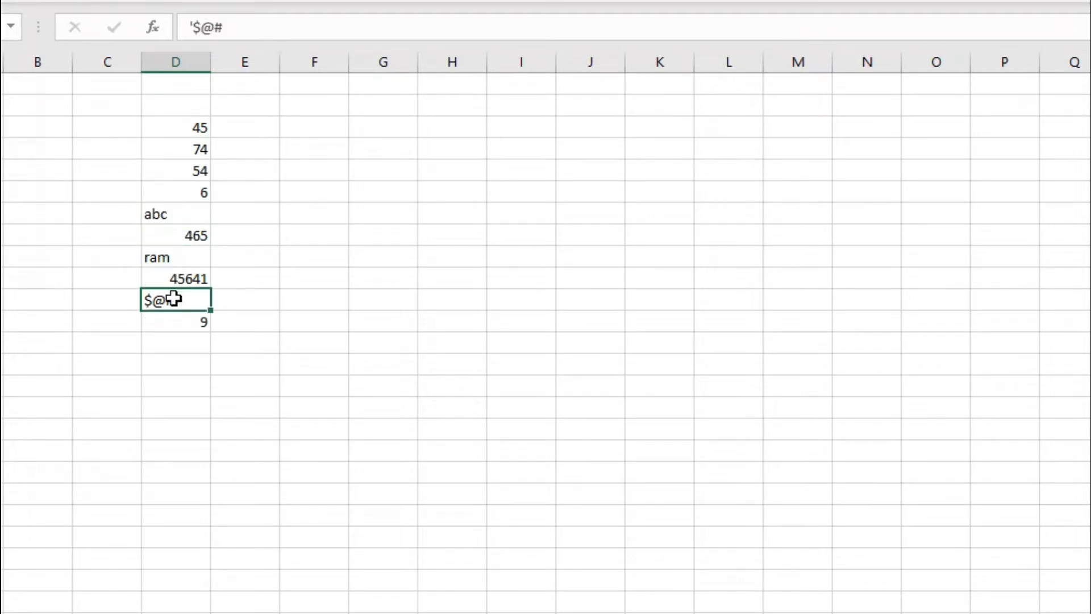
pyautogui.click(183, 320)
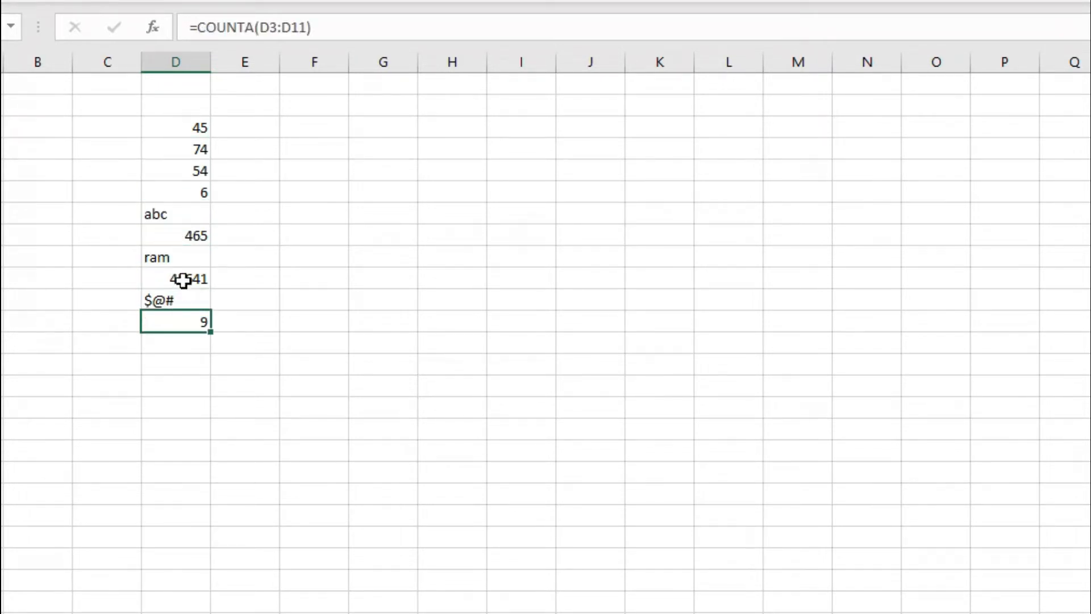
# - Clear the text from D7 to leave it blank and check the COUNTA formula in D12 against the range D3:D11
pyautogui.click(175, 262)
pyautogui.click(185, 234)
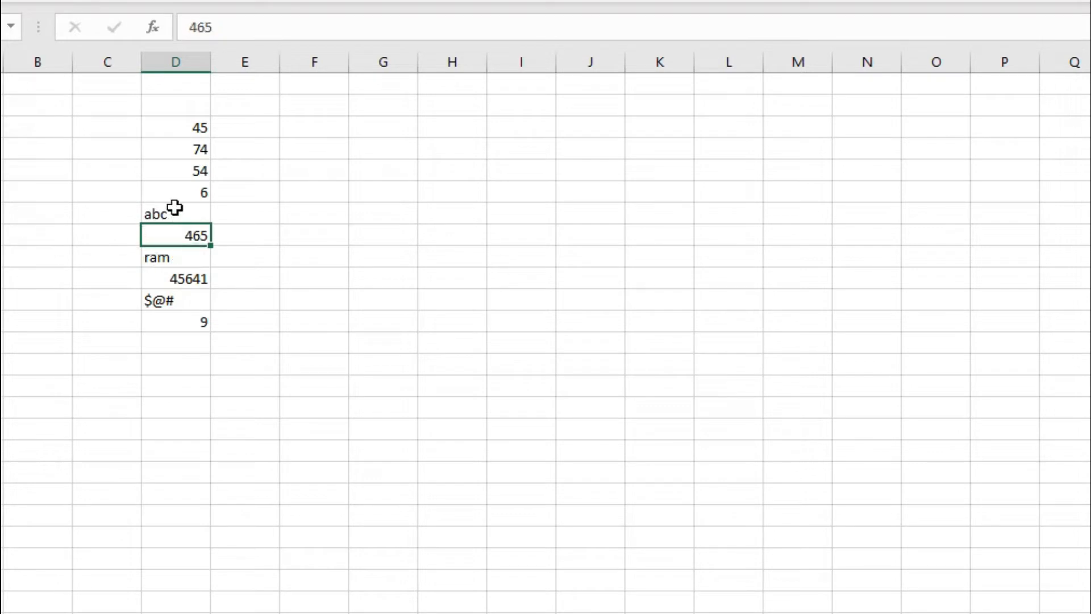
pyautogui.click(174, 208)
pyautogui.press('BackSpace')
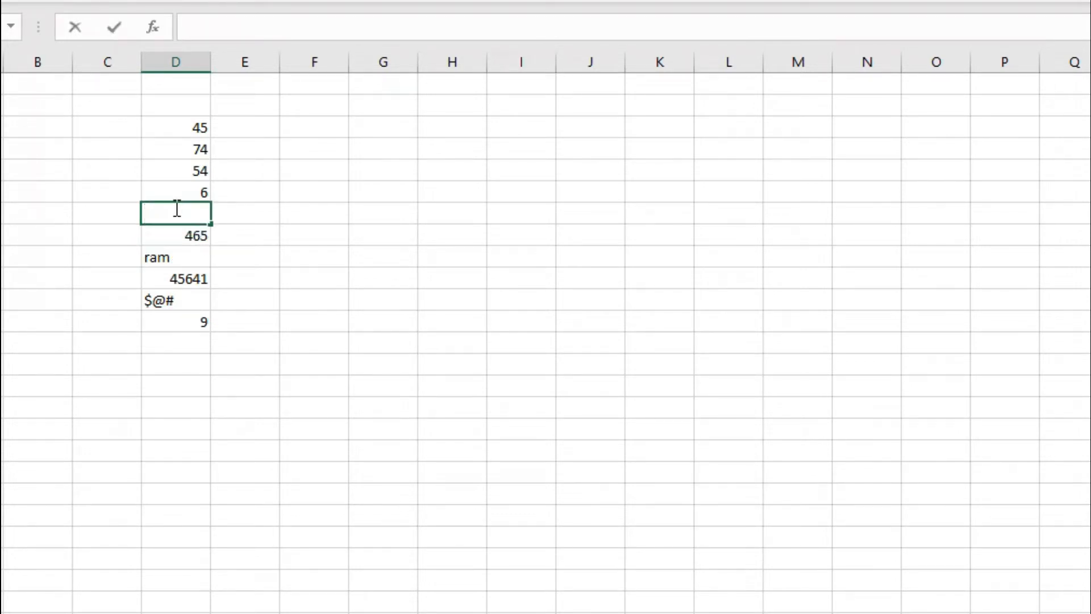
pyautogui.press('Return')
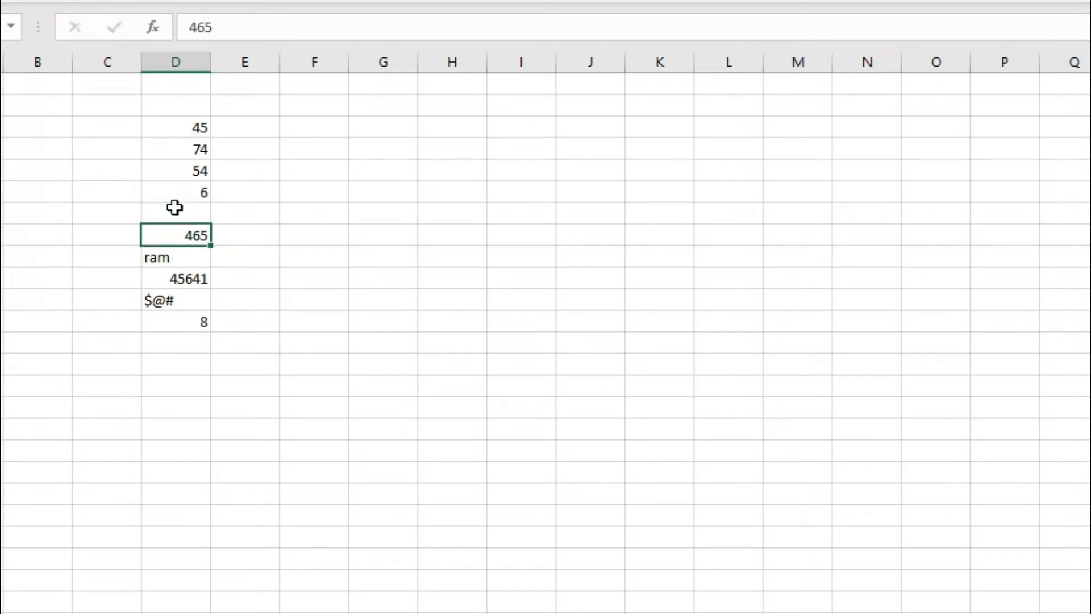
pyautogui.click(186, 322)
pyautogui.doubleClick(185, 322)
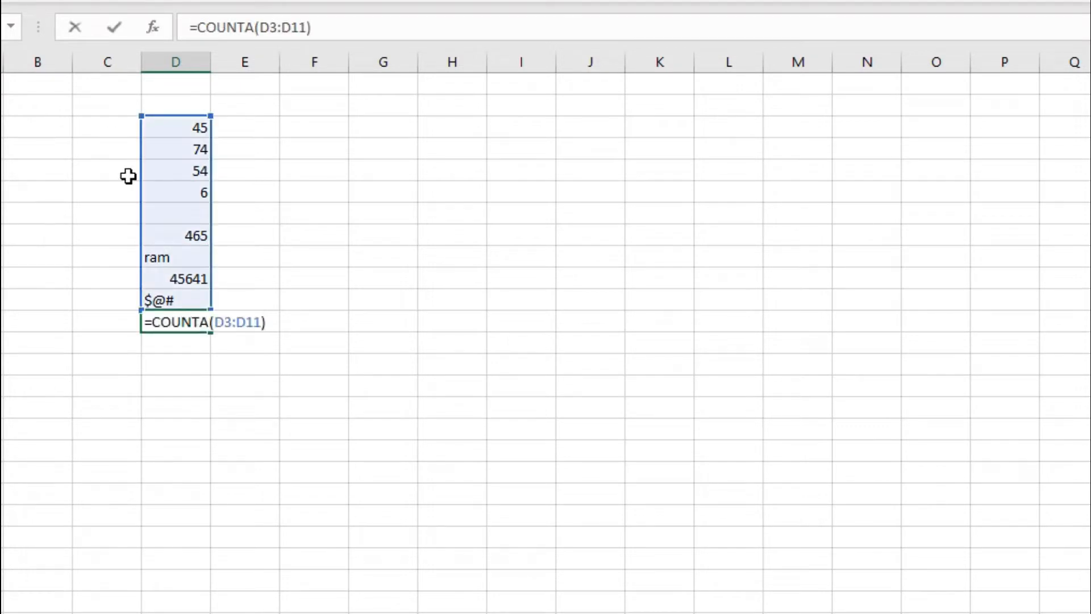
pyautogui.press('Escape')
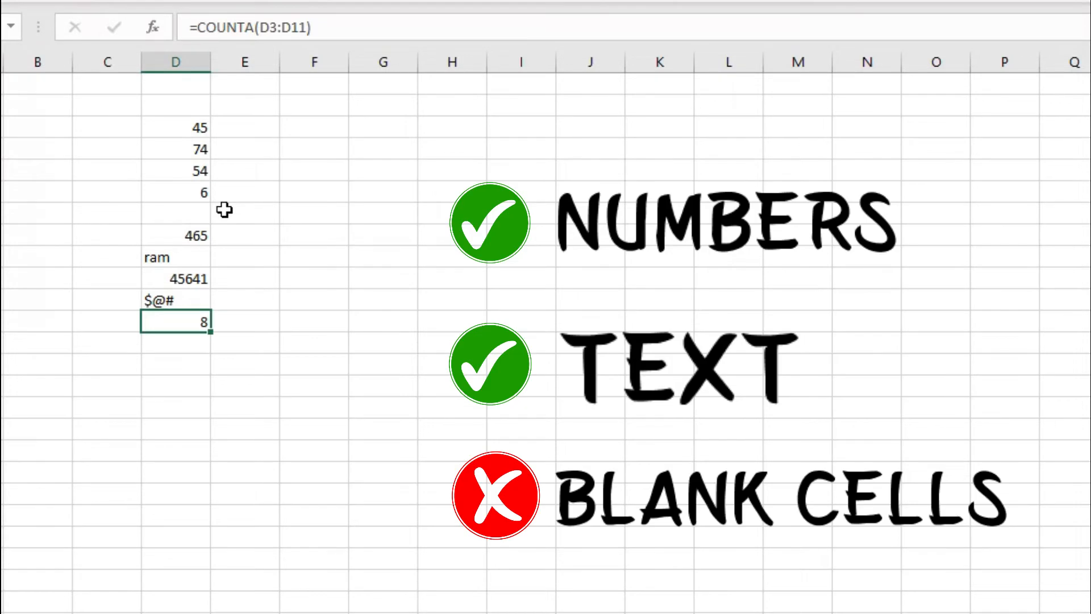
# - Examine the blank cell D7 and recheck which range the COUNTA formula in D12 covers
pyautogui.click(179, 221)
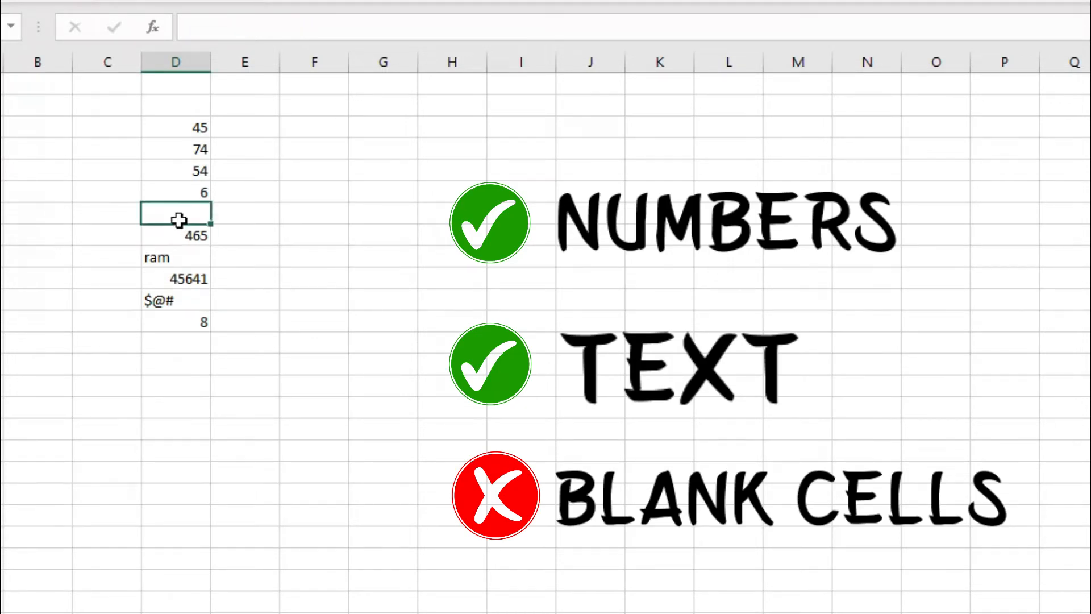
pyautogui.click(190, 322)
pyautogui.press('F2')
pyautogui.press('Escape')
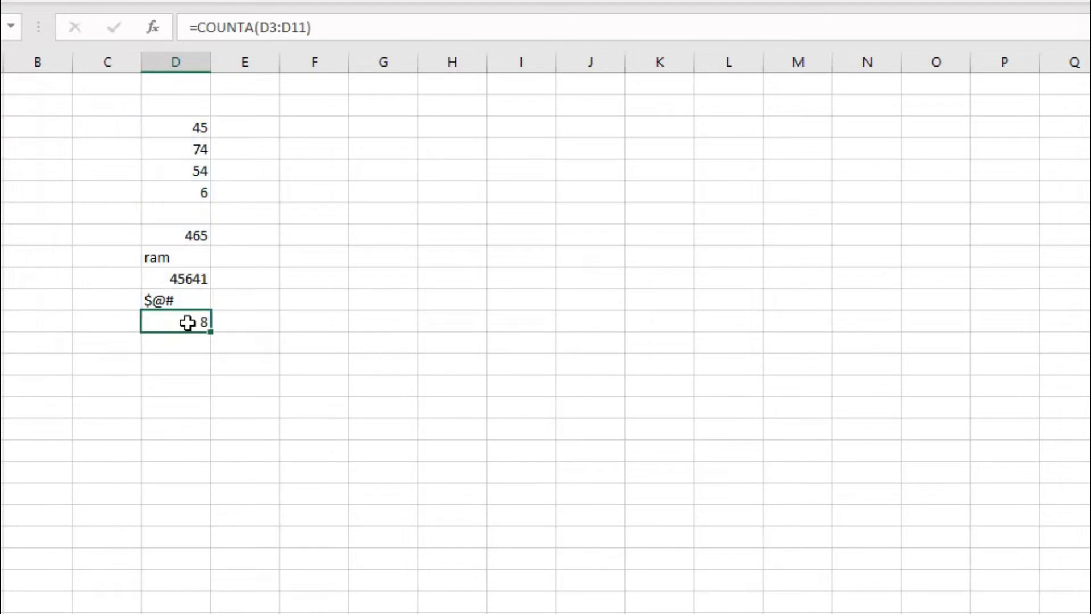
pyautogui.press('F2')
pyautogui.press('Escape')
pyautogui.press('F2')
pyautogui.press('Escape')
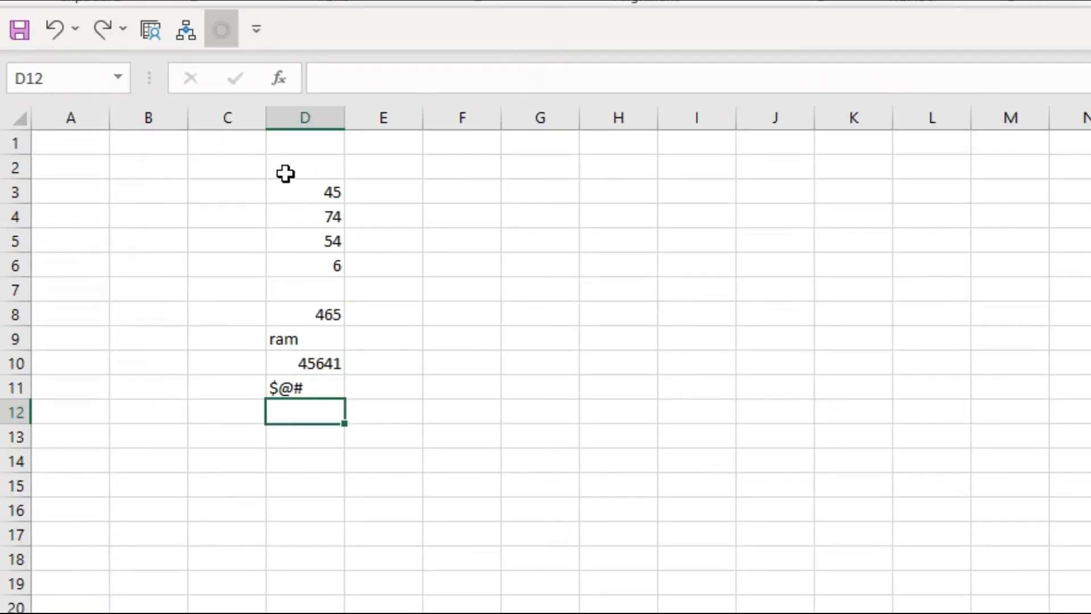
# - Enter a COUNTBLANK formula in D12 that counts the blank cells in the range D3:D11
pyautogui.moveTo(290, 189); pyautogui.dragTo(303, 395)
pyautogui.click(302, 290)
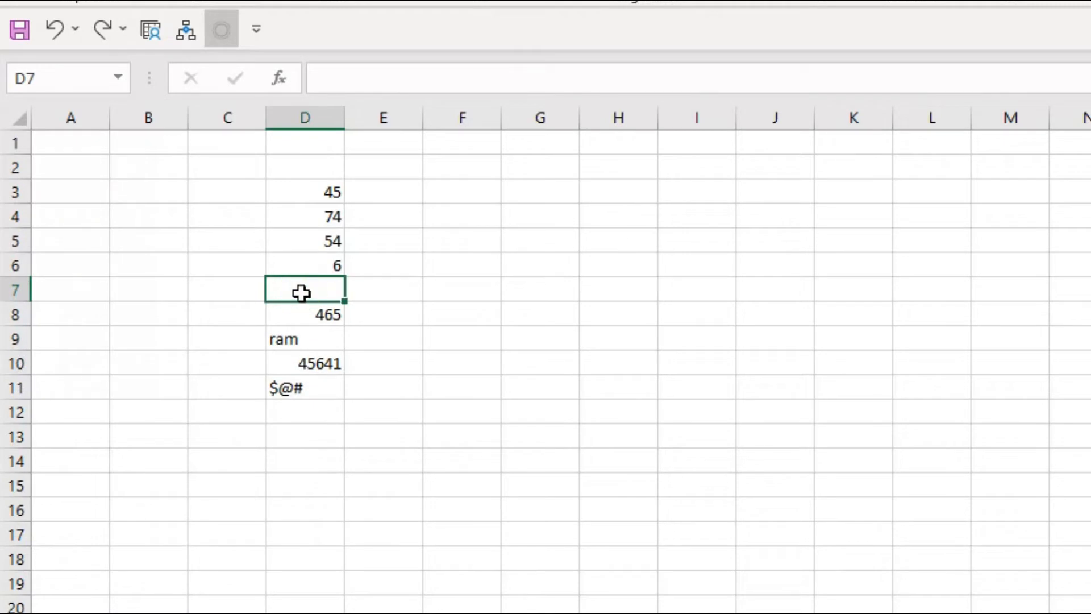
pyautogui.click(300, 412)
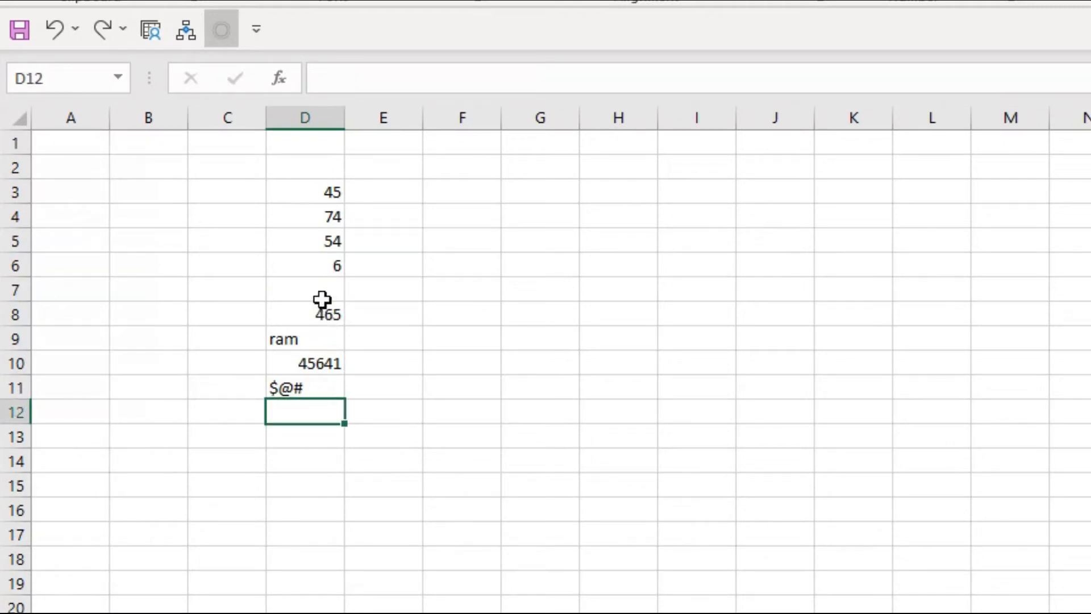
pyautogui.moveTo(318, 192); pyautogui.dragTo(321, 396)
pyautogui.click(313, 419)
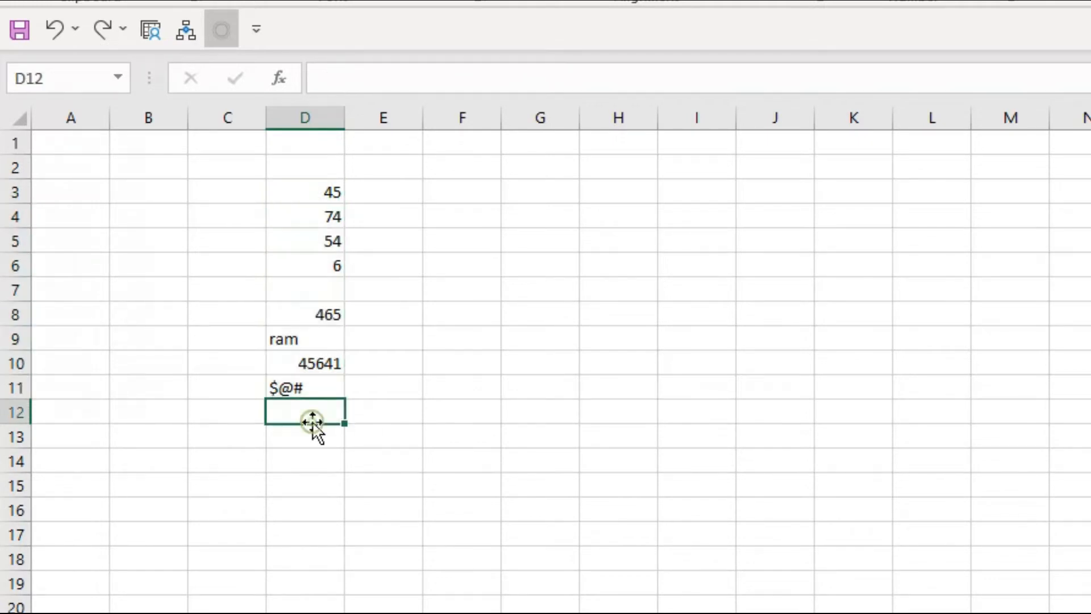
pyautogui.write('=cou')
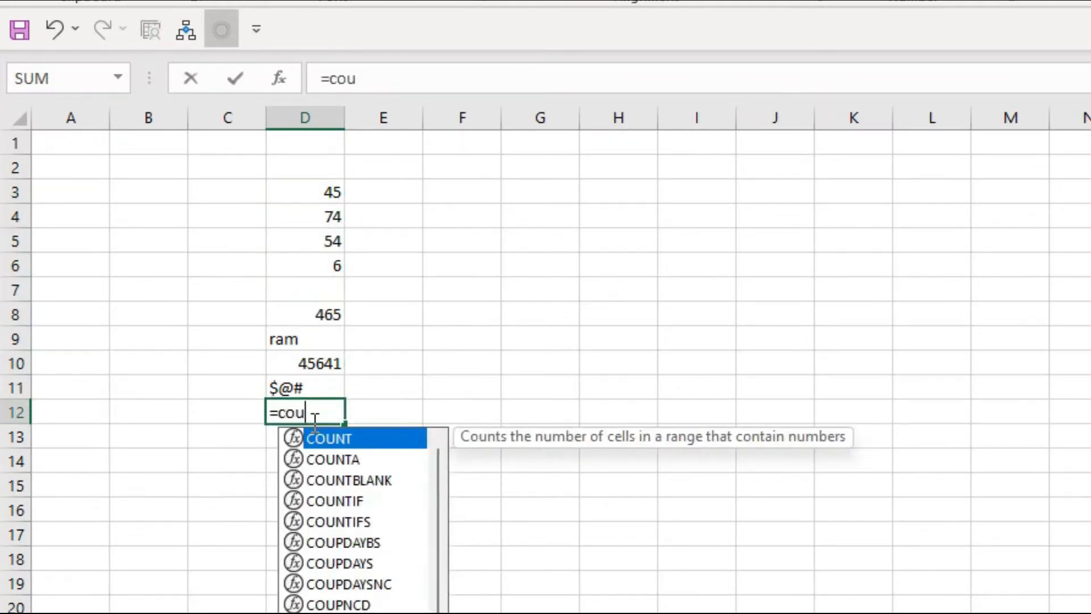
pyautogui.write('ntb')
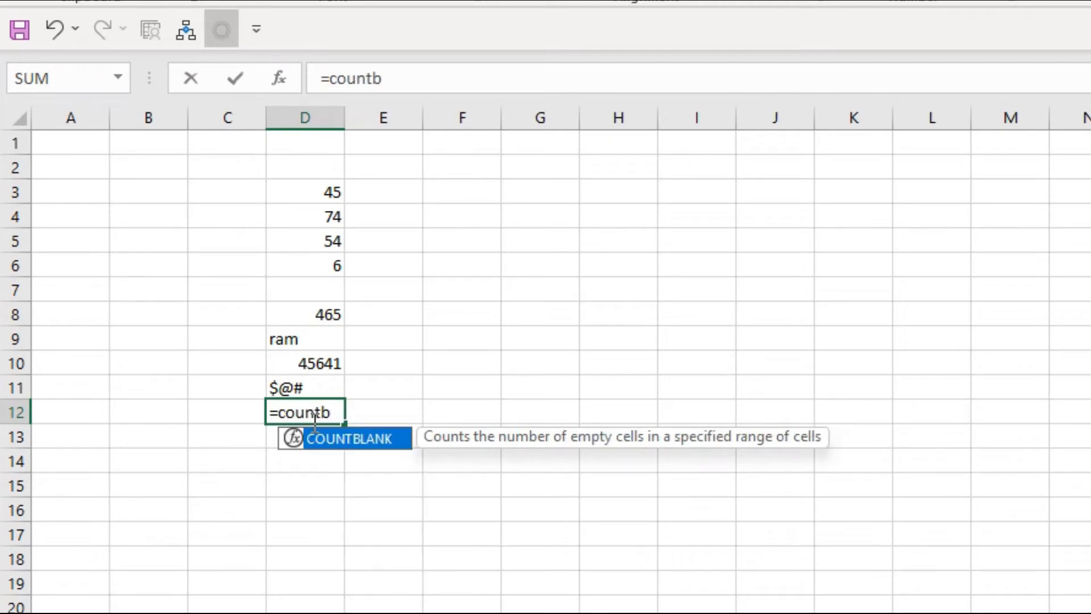
pyautogui.doubleClick(336, 445)
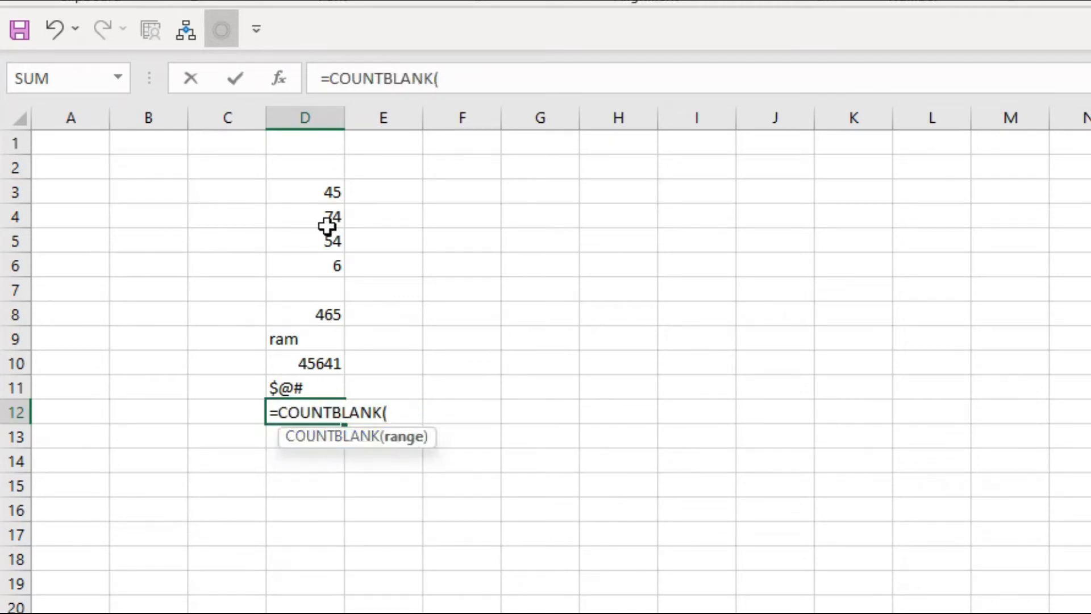
pyautogui.click(321, 198)
pyautogui.moveTo(321, 198); pyautogui.dragTo(320, 385)
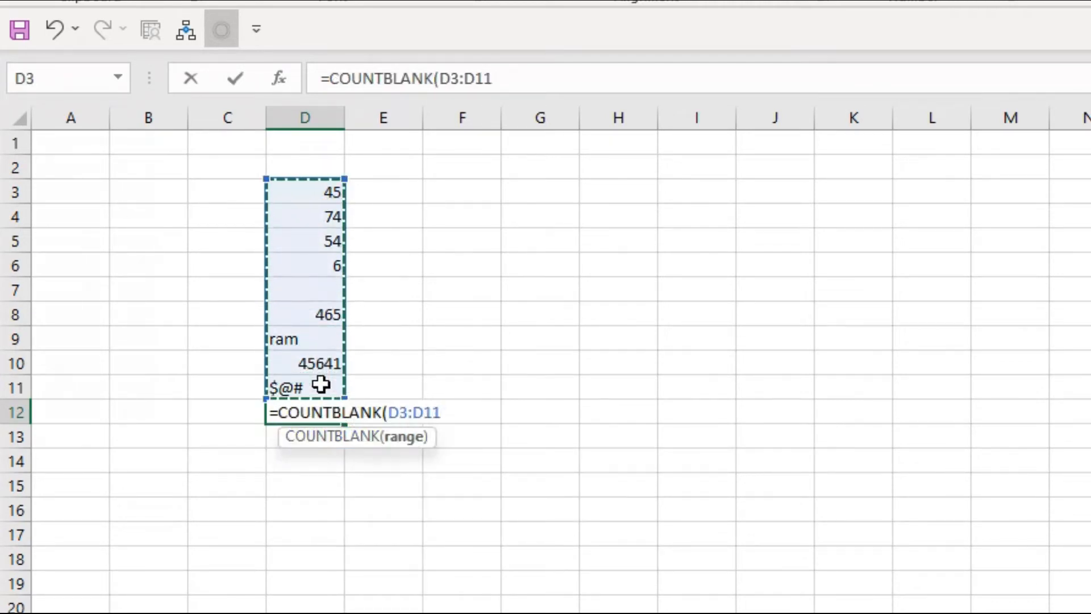
pyautogui.write(')')
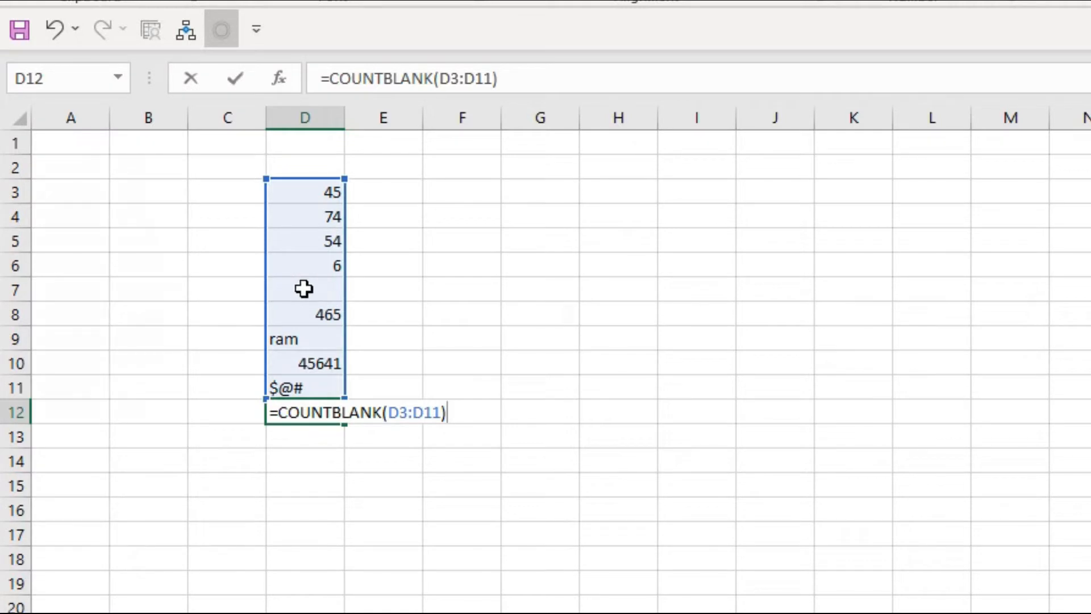
pyautogui.press('Return')
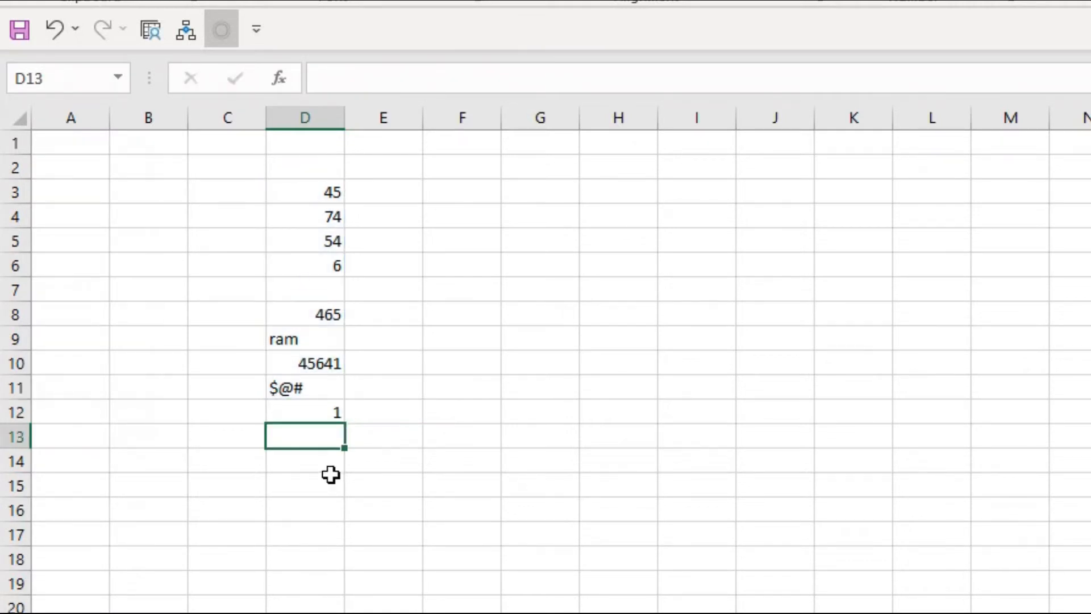
# - Clear the number from D4 to add another blank cell and check the COUNTBLANK formula in D12
pyautogui.click(308, 402)
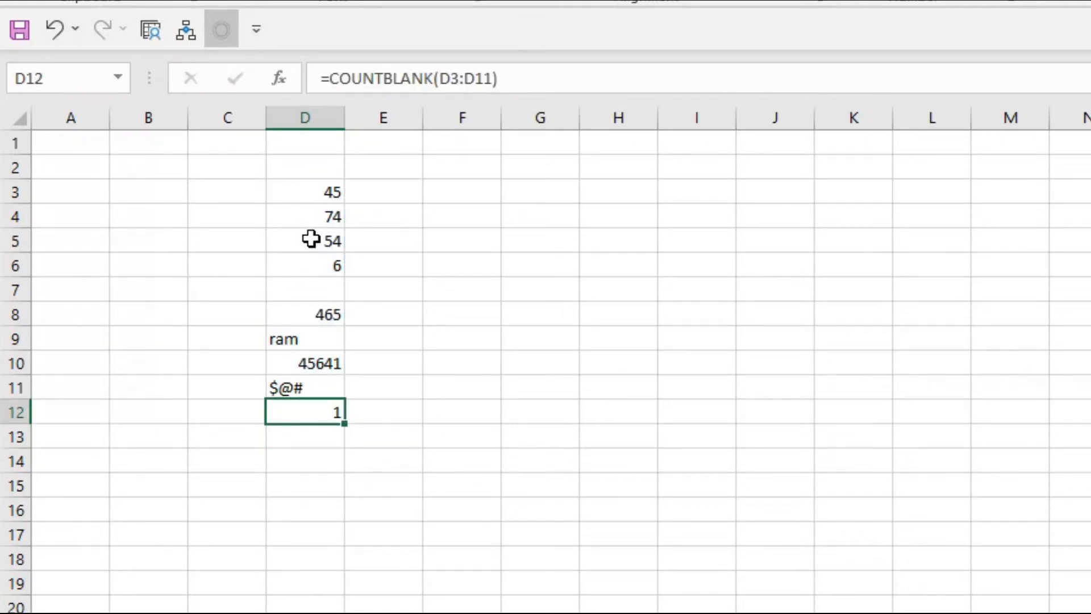
pyautogui.click(310, 291)
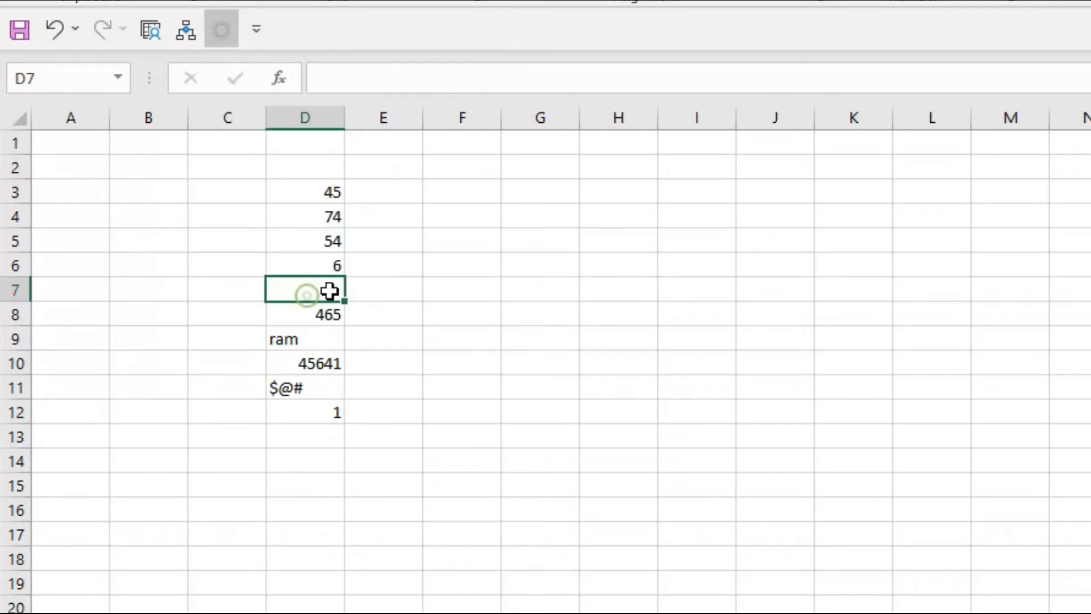
pyautogui.click(322, 267)
pyautogui.click(323, 216)
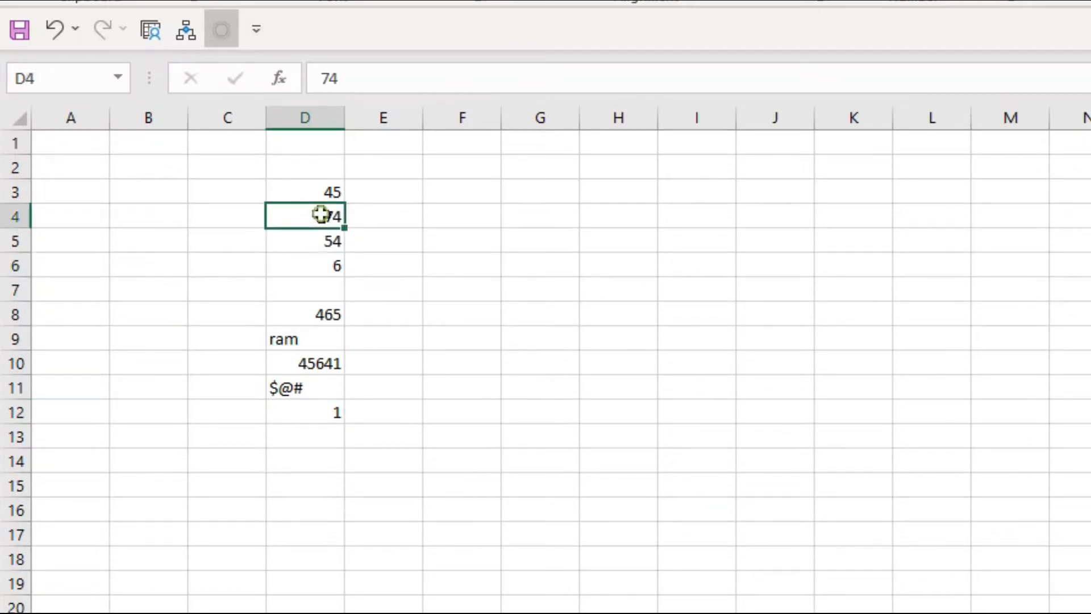
pyautogui.press('BackSpace')
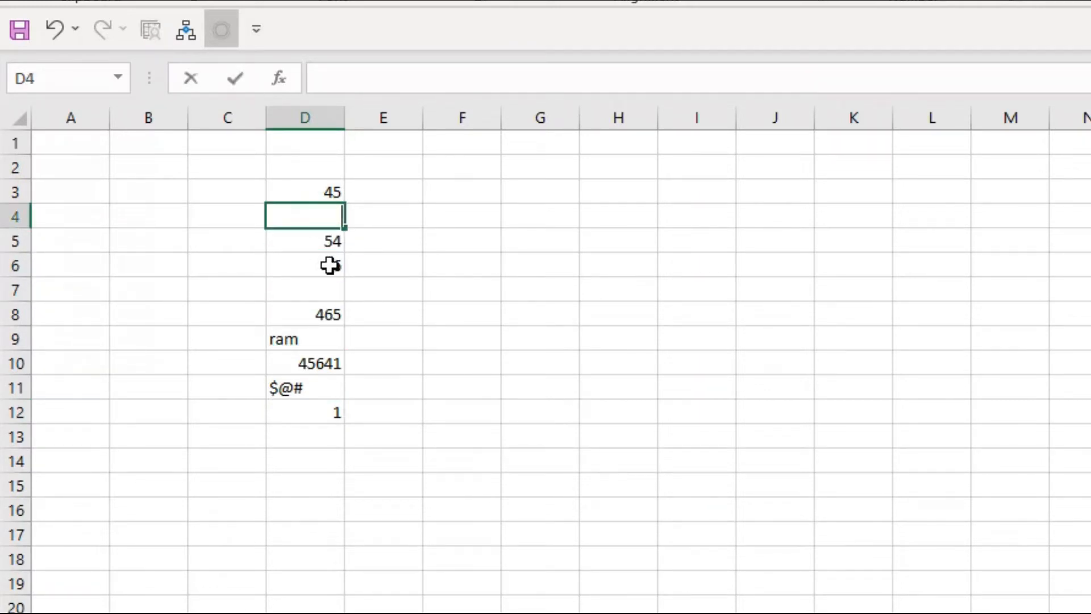
pyautogui.click(329, 265)
pyautogui.click(331, 411)
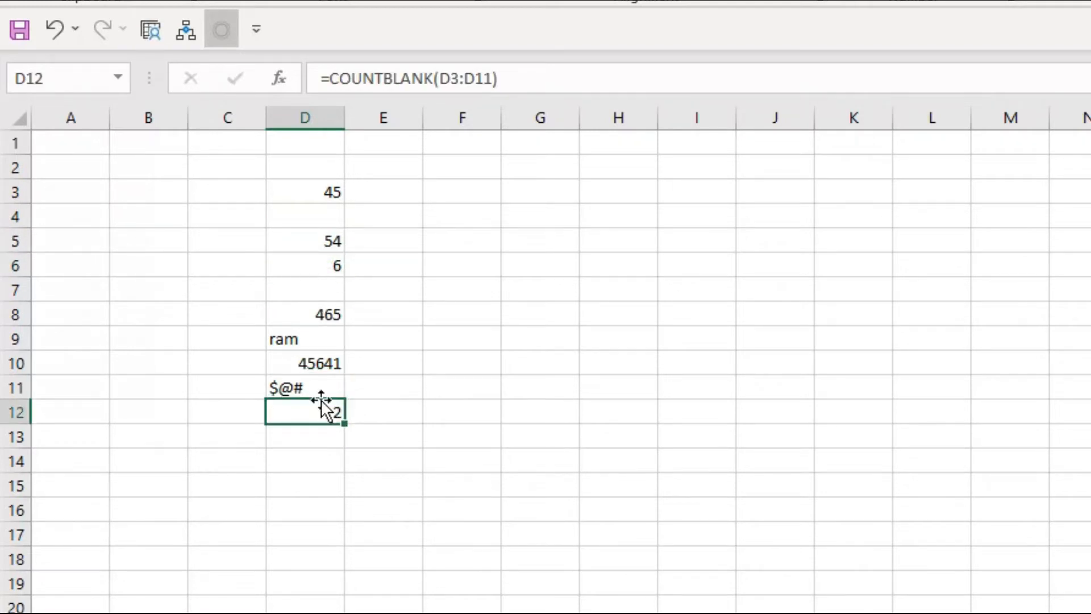
# - Clear the number from D10 and recheck the COUNTBLANK formula in D12
pyautogui.click(316, 367)
pyautogui.press('BackSpace')
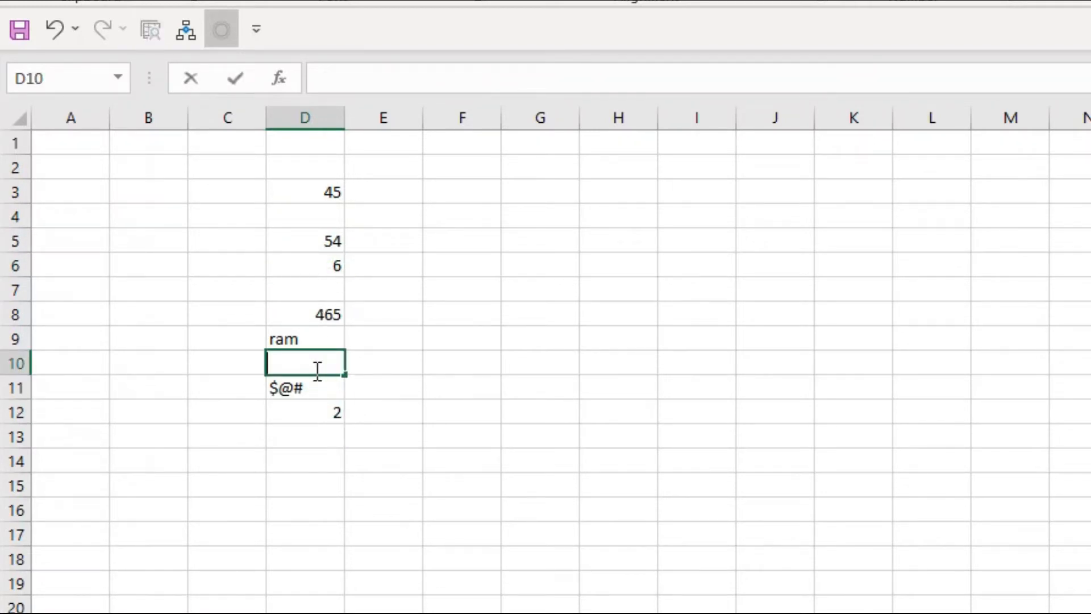
pyautogui.click(317, 377)
pyautogui.click(295, 401)
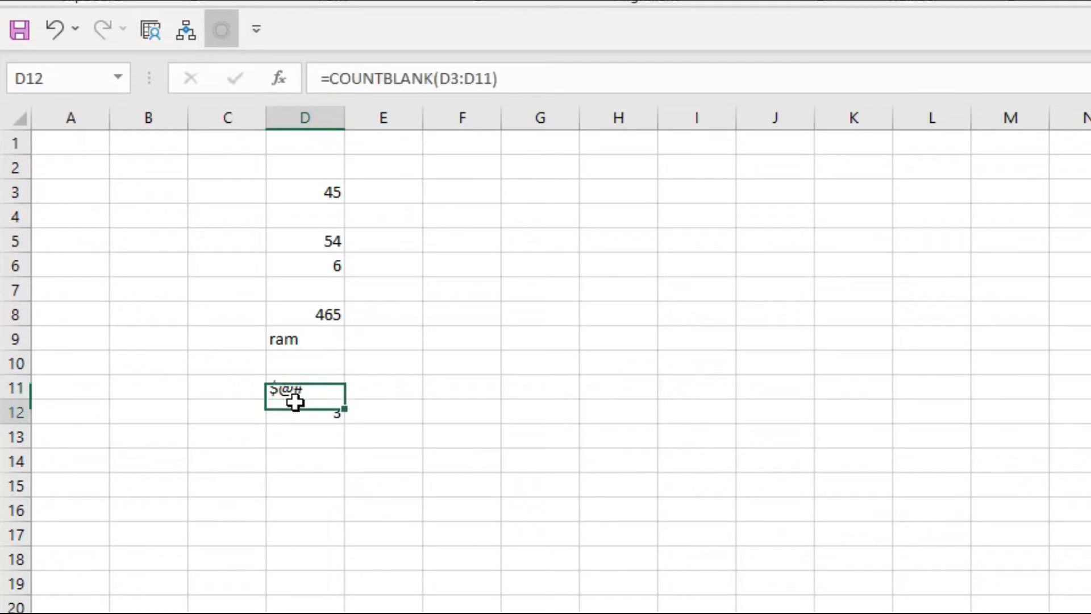
pyautogui.doubleClick(323, 422)
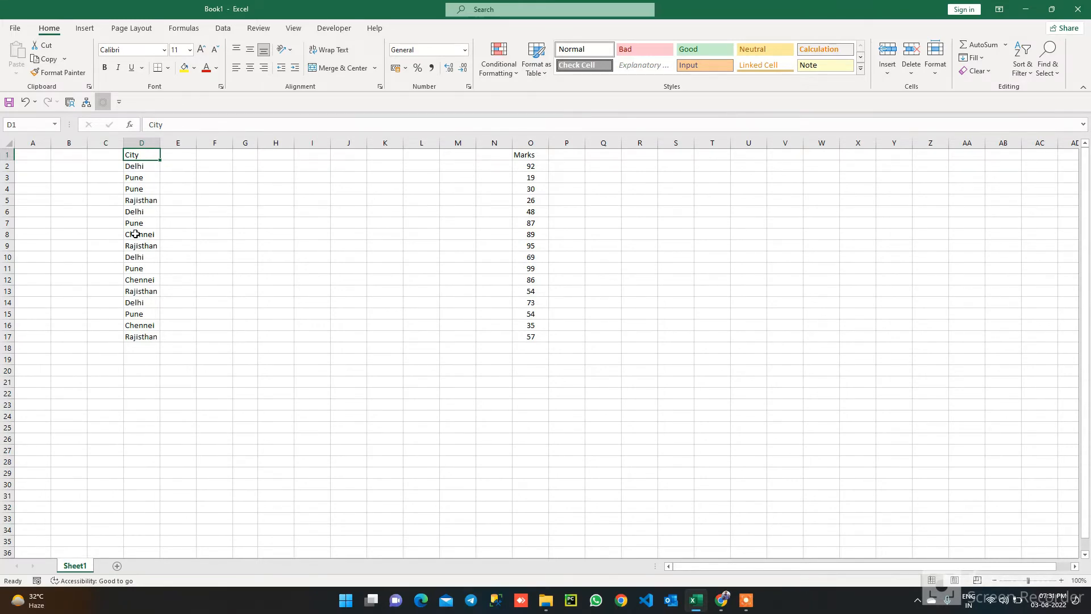
# - Review the different city names listed under the City header in column D
pyautogui.click(224, 188)
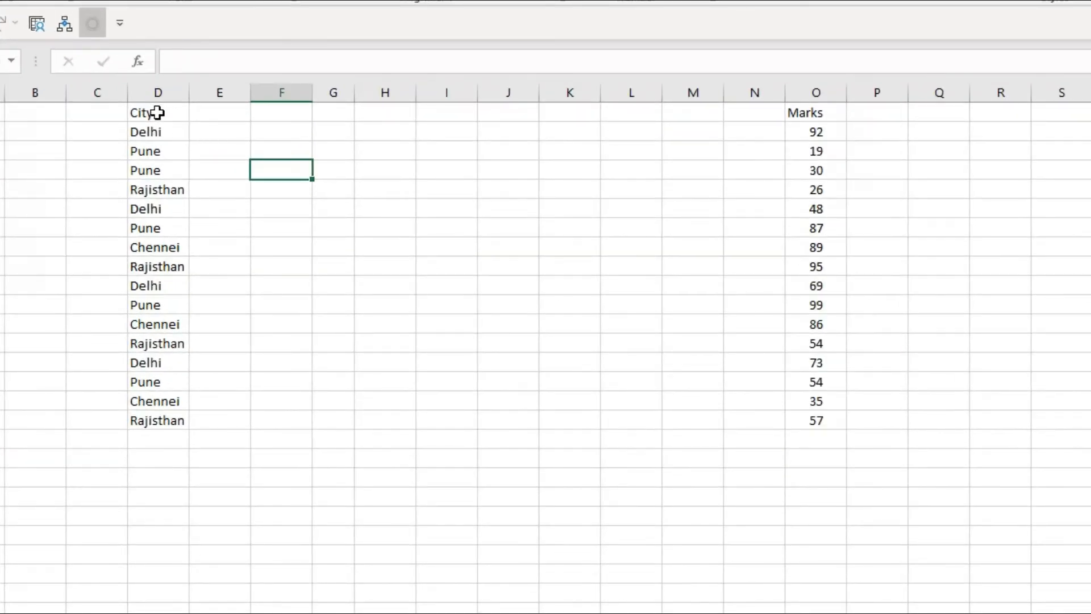
pyautogui.click(158, 93)
pyautogui.click(154, 132)
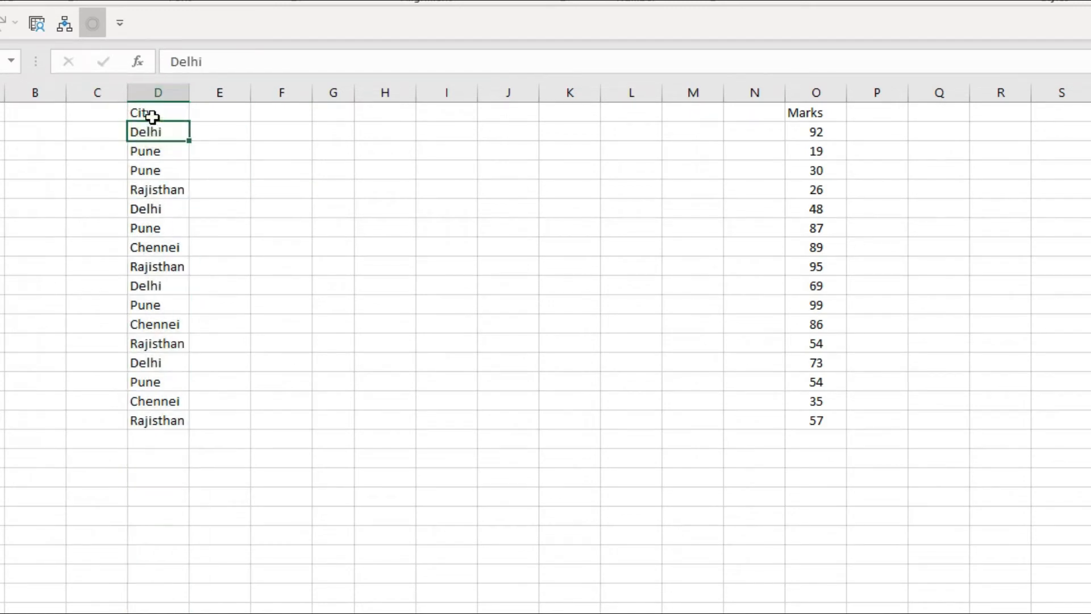
pyautogui.click(141, 159)
pyautogui.click(141, 172)
pyautogui.click(146, 188)
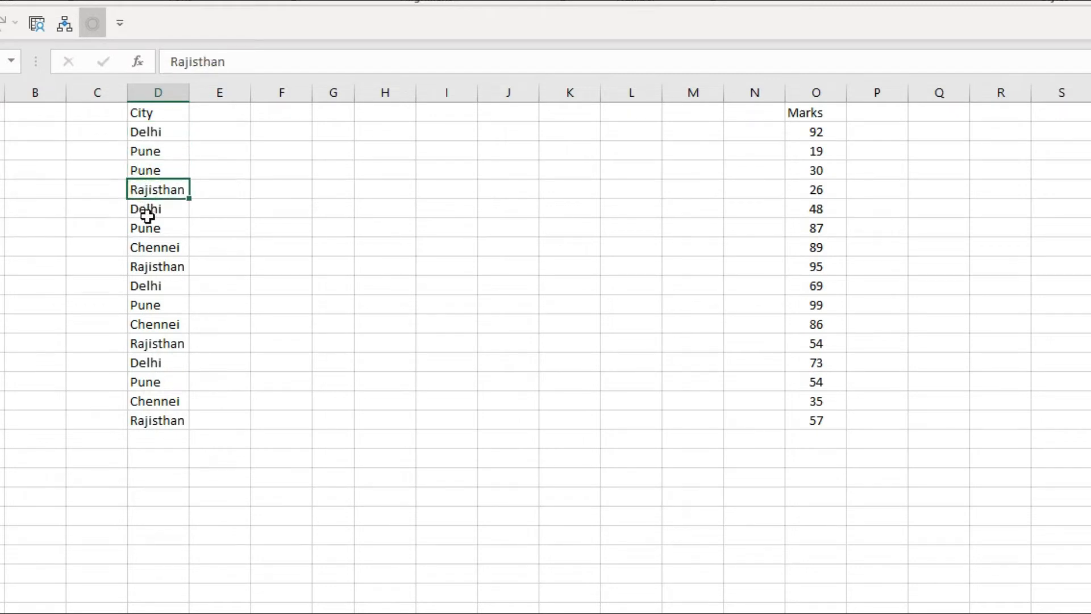
pyautogui.click(146, 263)
pyautogui.click(303, 140)
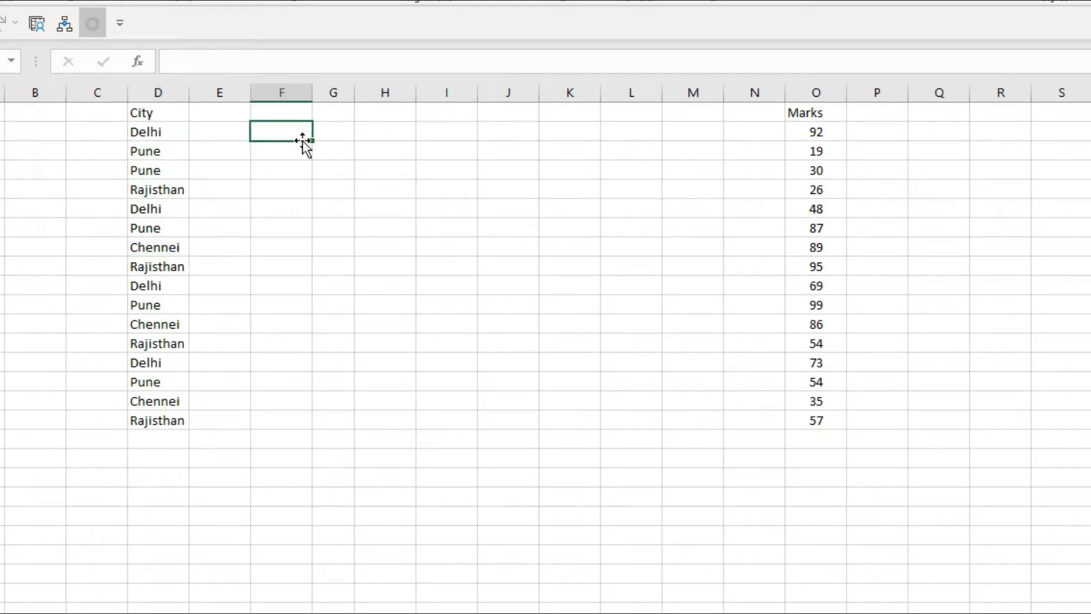
# - Check the extent of the City list in D1:D17 and locate the repeated Delhi entries
pyautogui.click(171, 146)
pyautogui.click(163, 132)
pyautogui.click(153, 113)
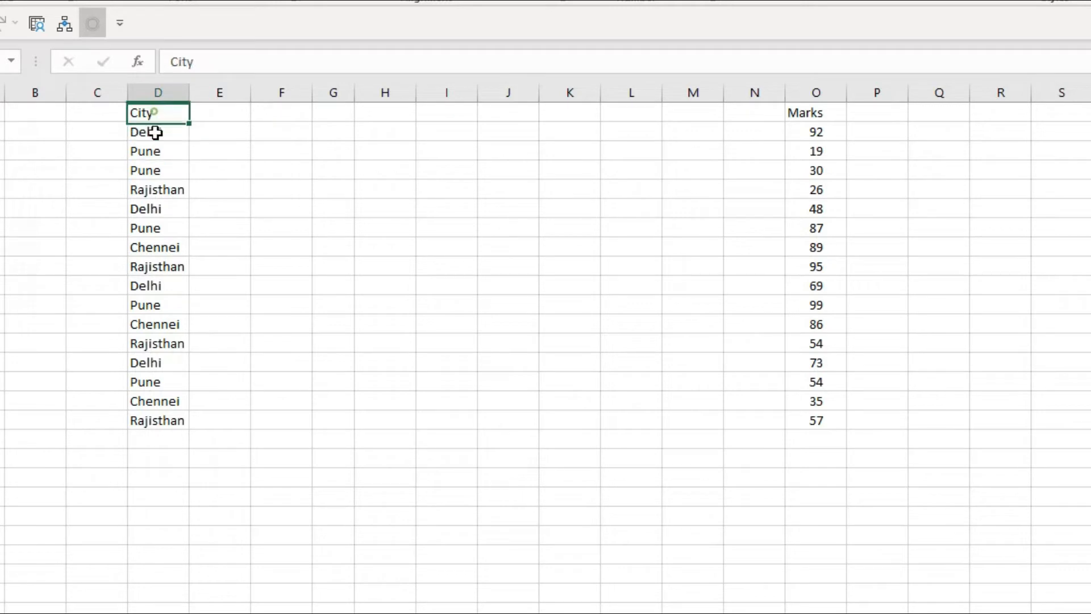
pyautogui.moveTo(155, 132); pyautogui.dragTo(159, 420)
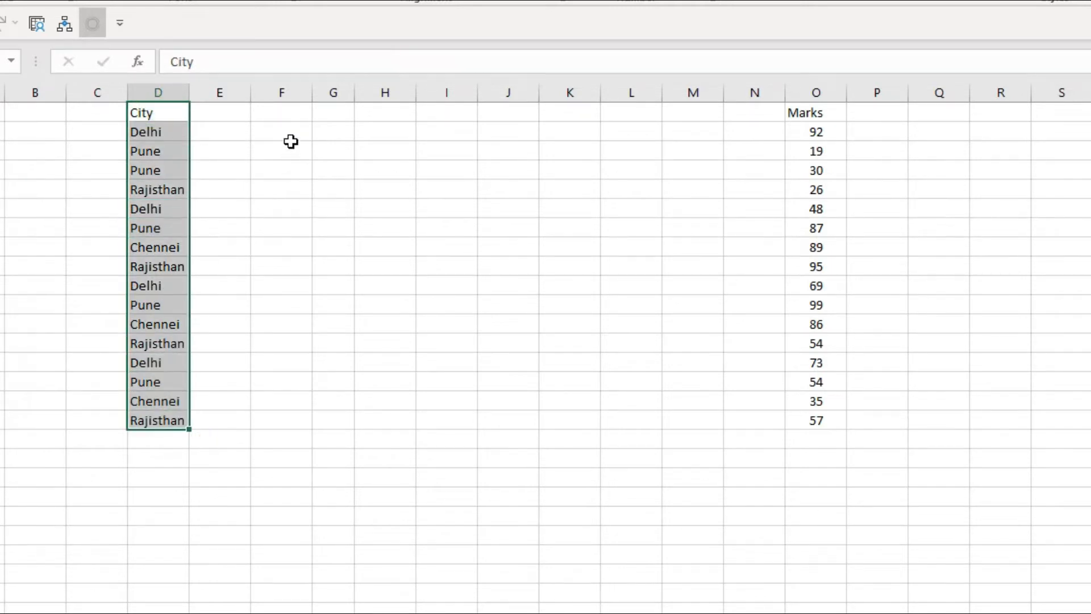
pyautogui.click(291, 142)
pyautogui.click(162, 134)
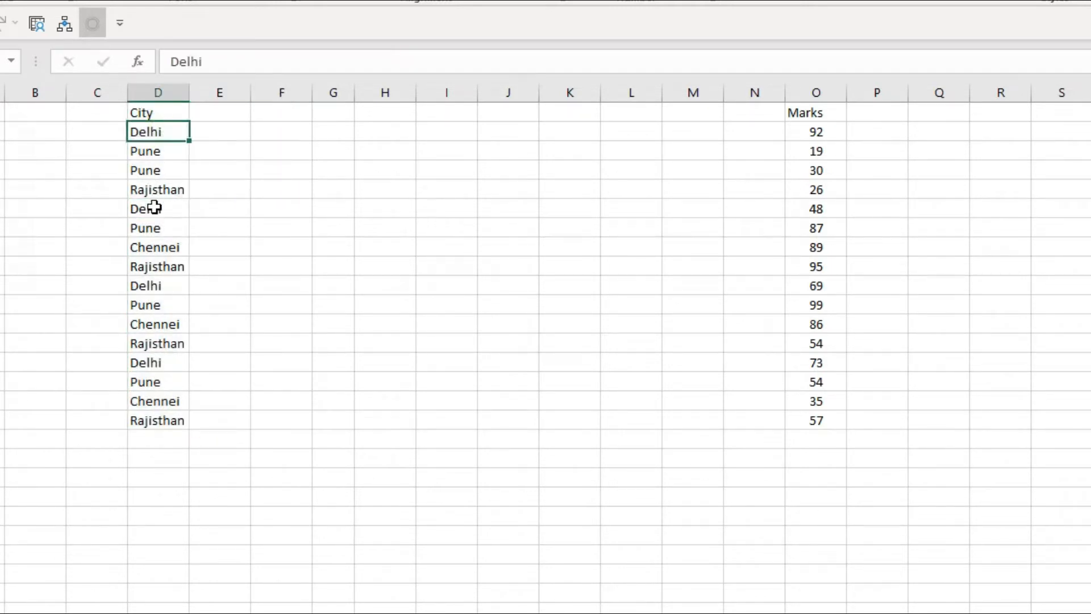
pyautogui.click(155, 208)
pyautogui.click(151, 304)
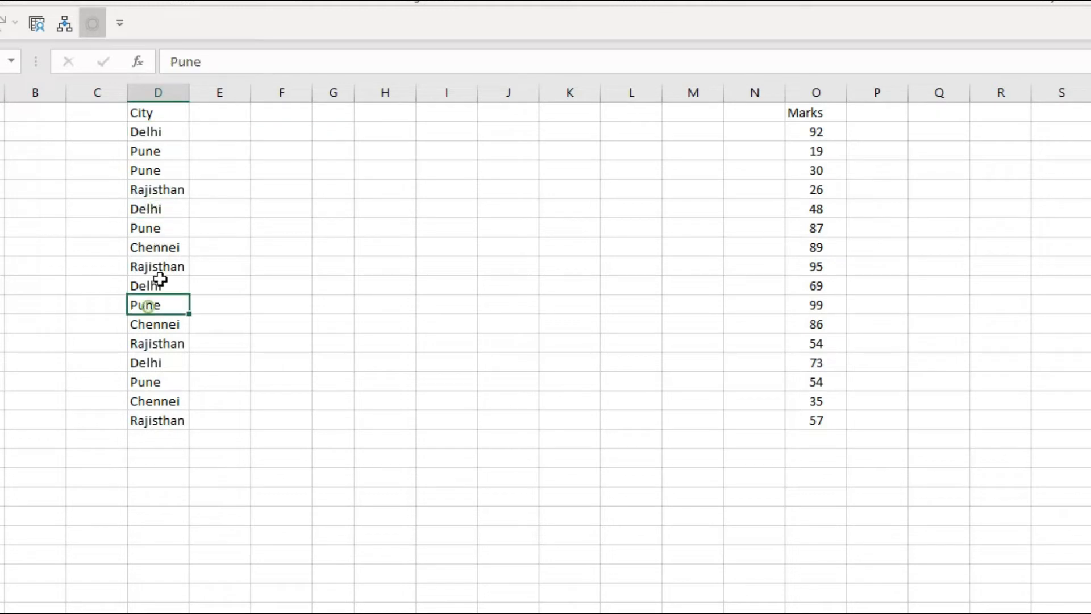
# - Enter Delhi in F2 as the city criterion to count
pyautogui.click(303, 132)
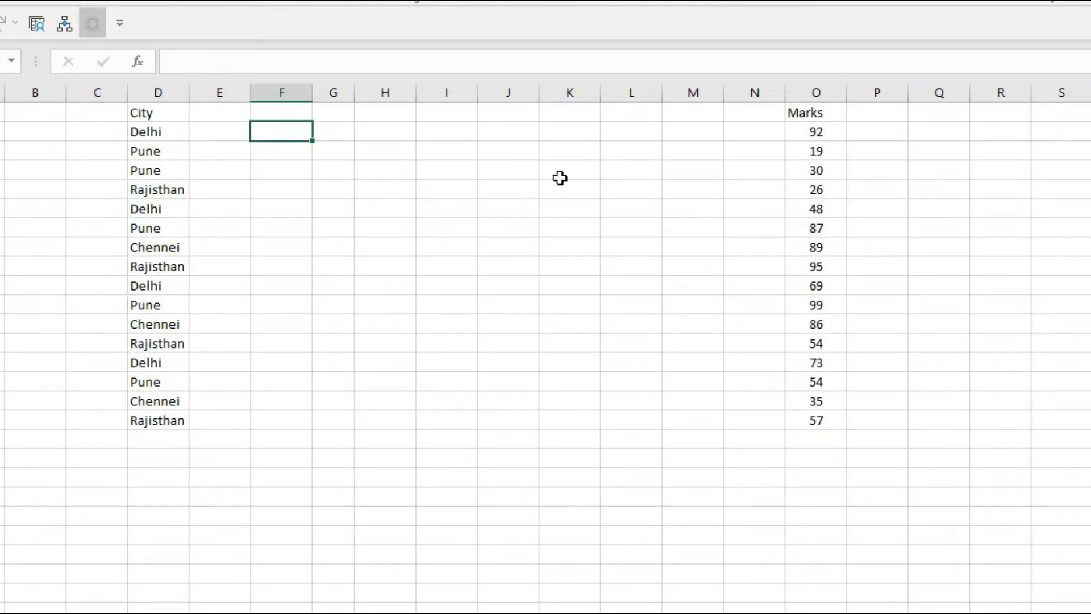
pyautogui.write('De')
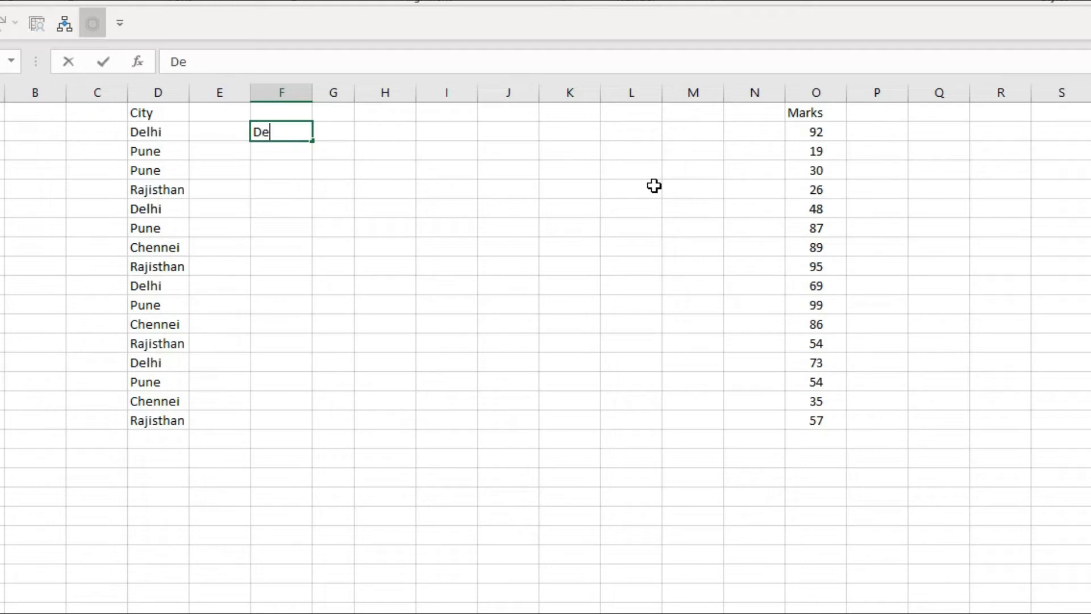
pyautogui.write('lhi')
pyautogui.press('Return')
# - Enter a COUNTIF formula in G2 that counts the cells in D1:D17 matching the city in F2
pyautogui.press('Up')
pyautogui.press('Right')
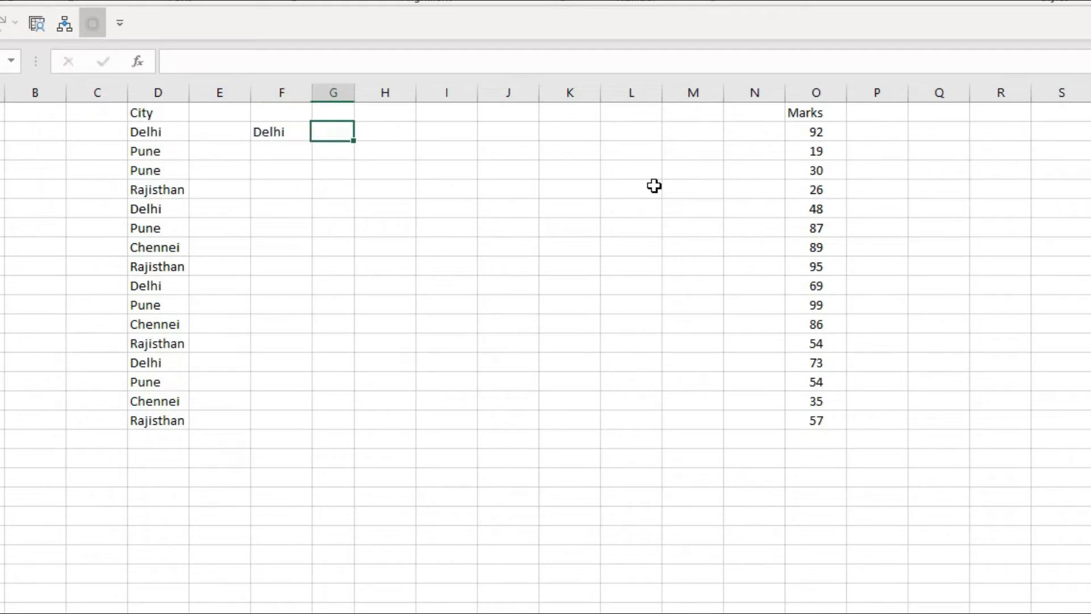
pyautogui.write('=counti')
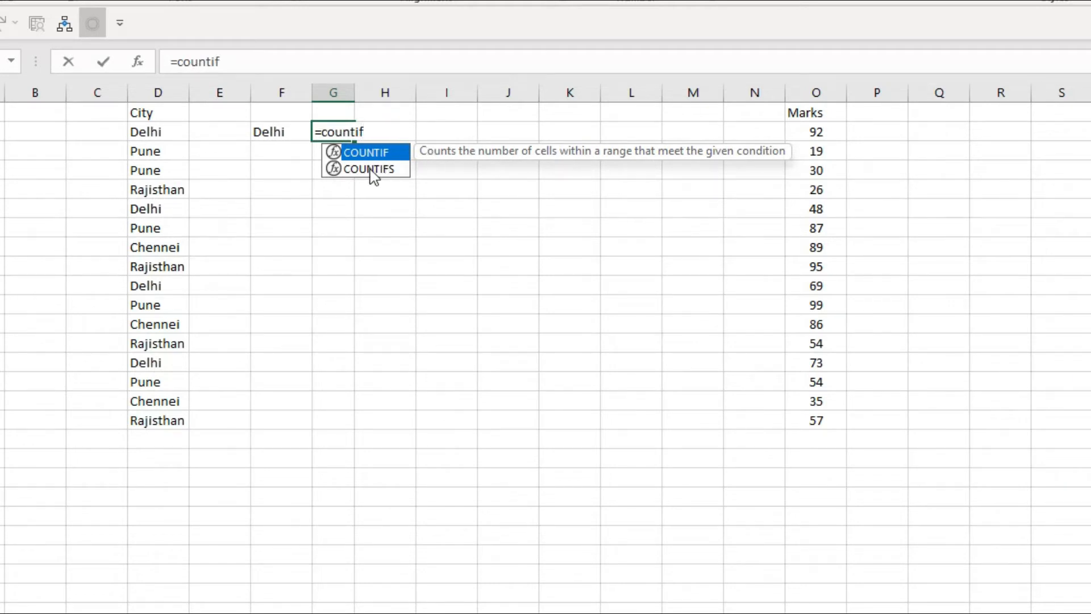
pyautogui.write('f')
pyautogui.doubleClick(363, 155)
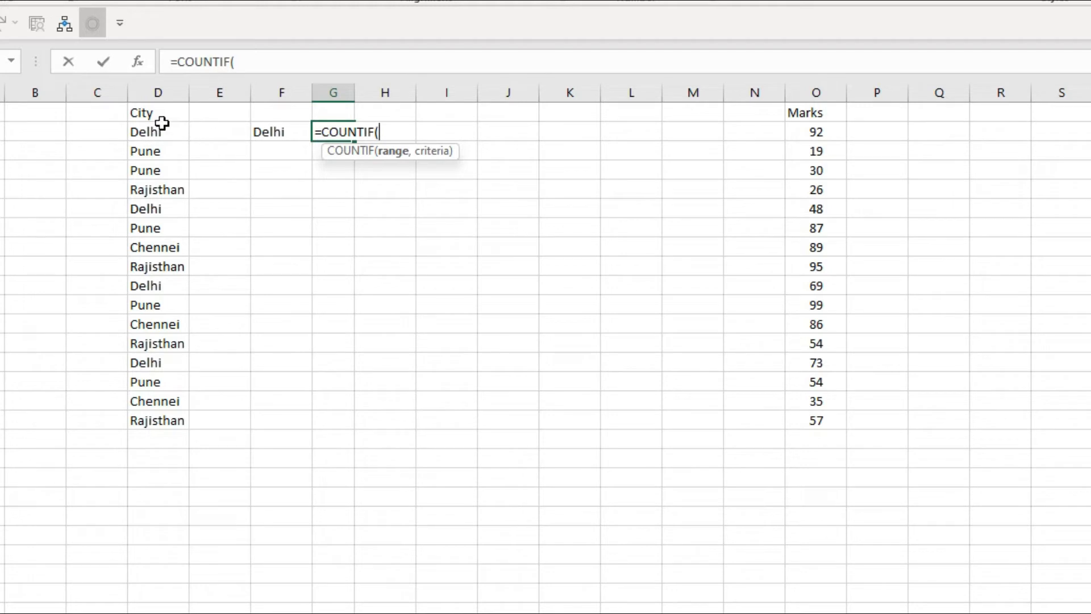
pyautogui.click(148, 111)
pyautogui.moveTo(149, 135); pyautogui.dragTo(163, 435)
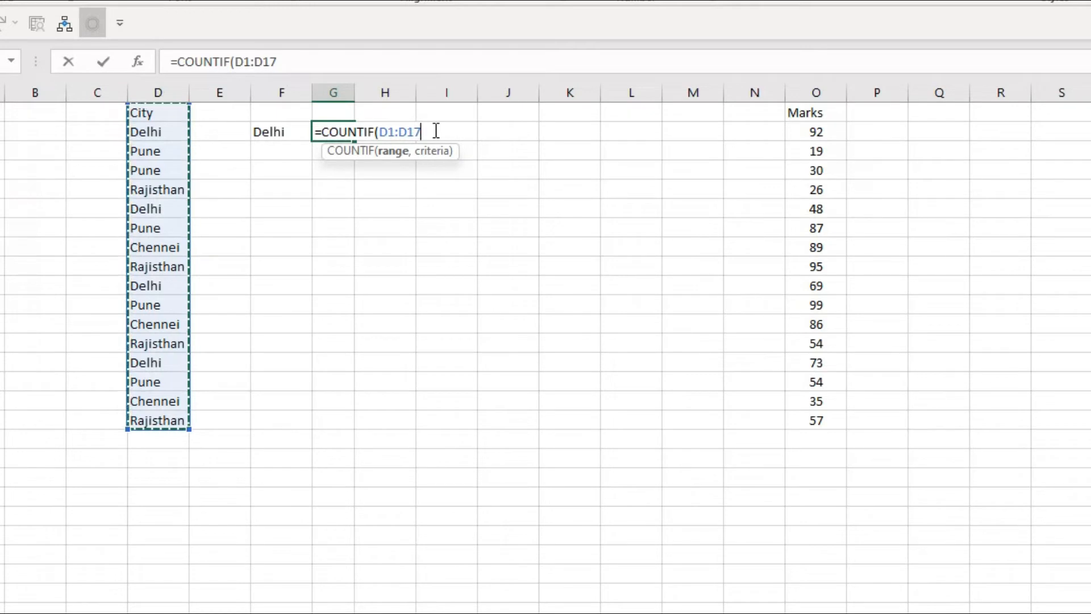
pyautogui.write(',')
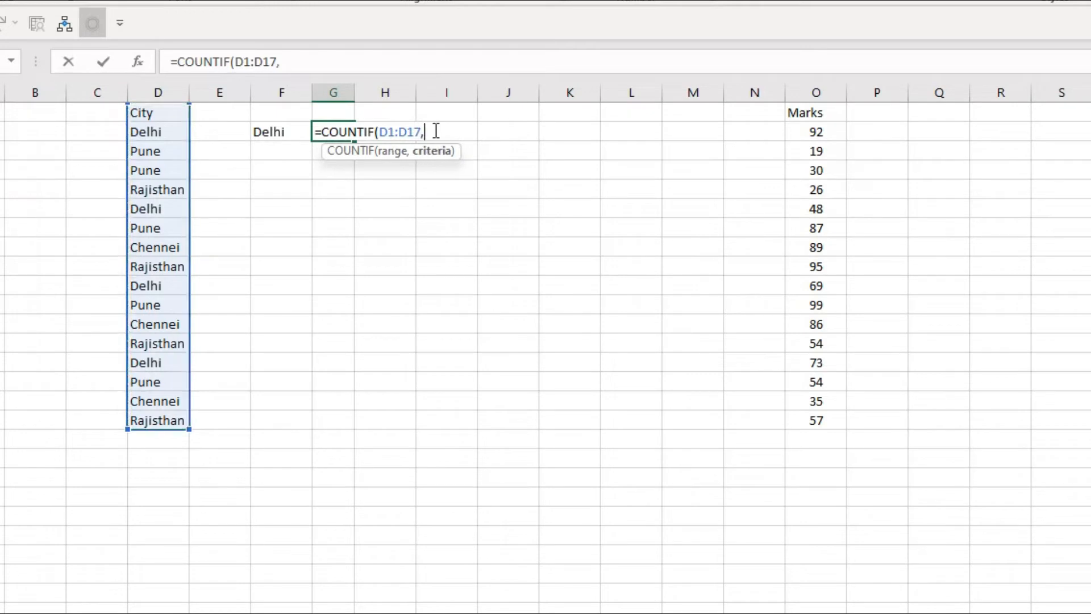
pyautogui.click(293, 134)
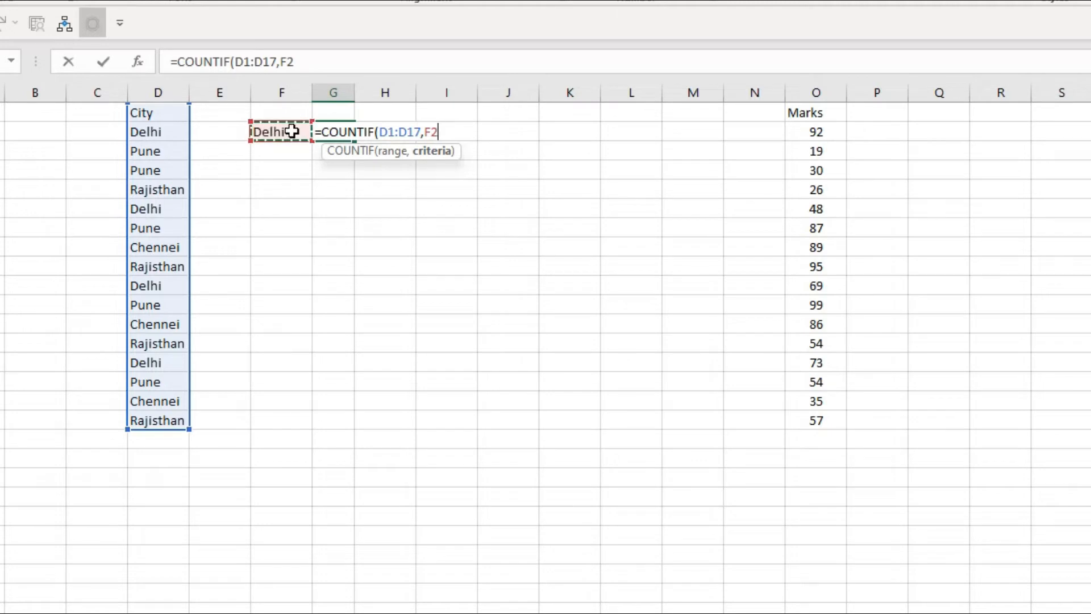
pyautogui.write(')')
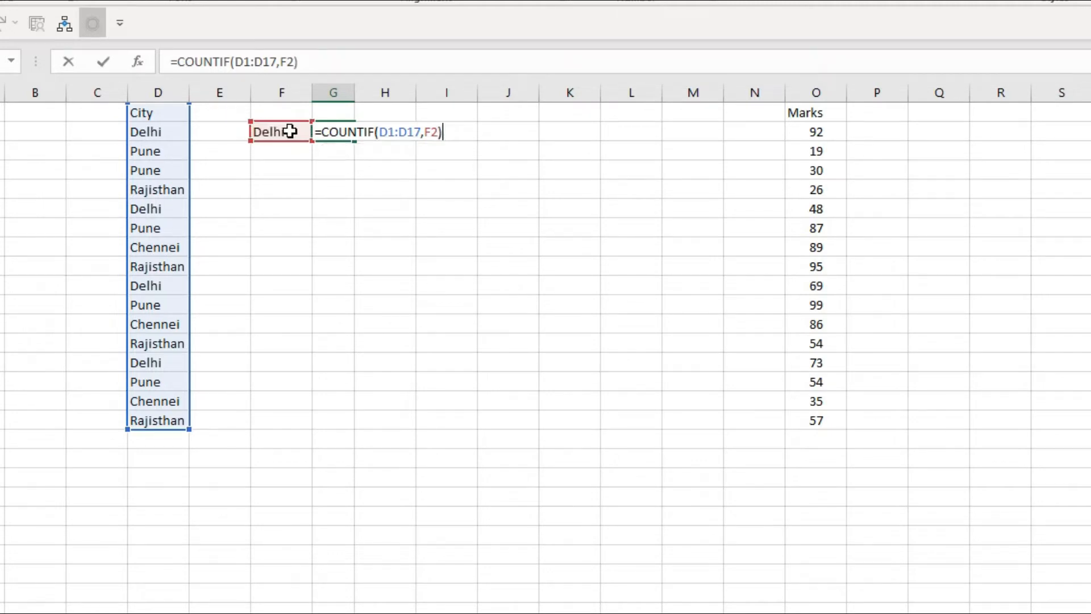
pyautogui.press('Return')
pyautogui.click(334, 126)
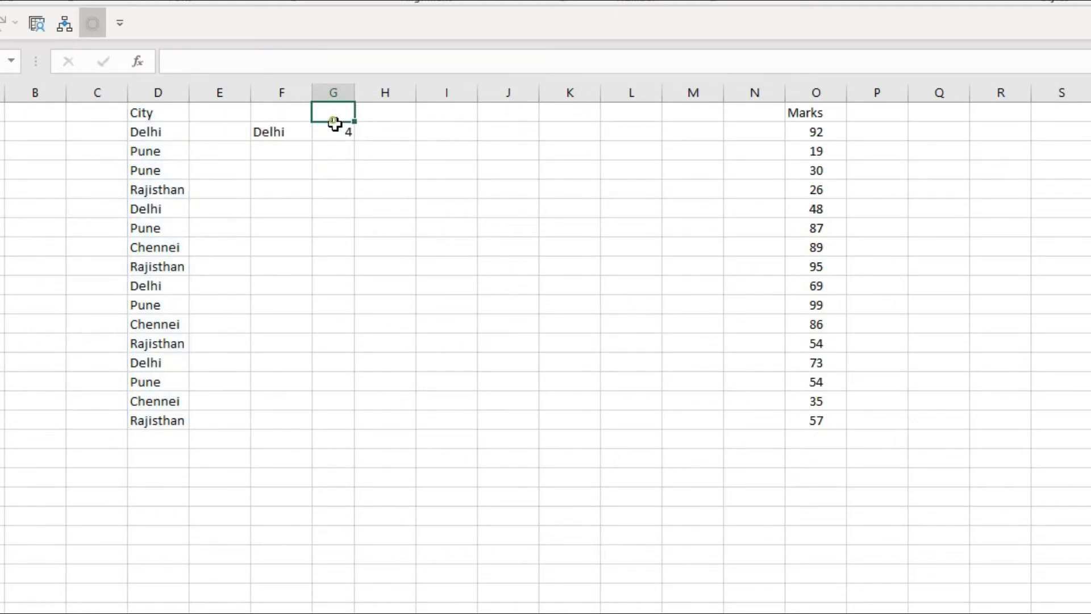
# - Check the Delhi entries in column D and change the last one, in D14, to Rajisthan
pyautogui.click(153, 132)
pyautogui.click(153, 209)
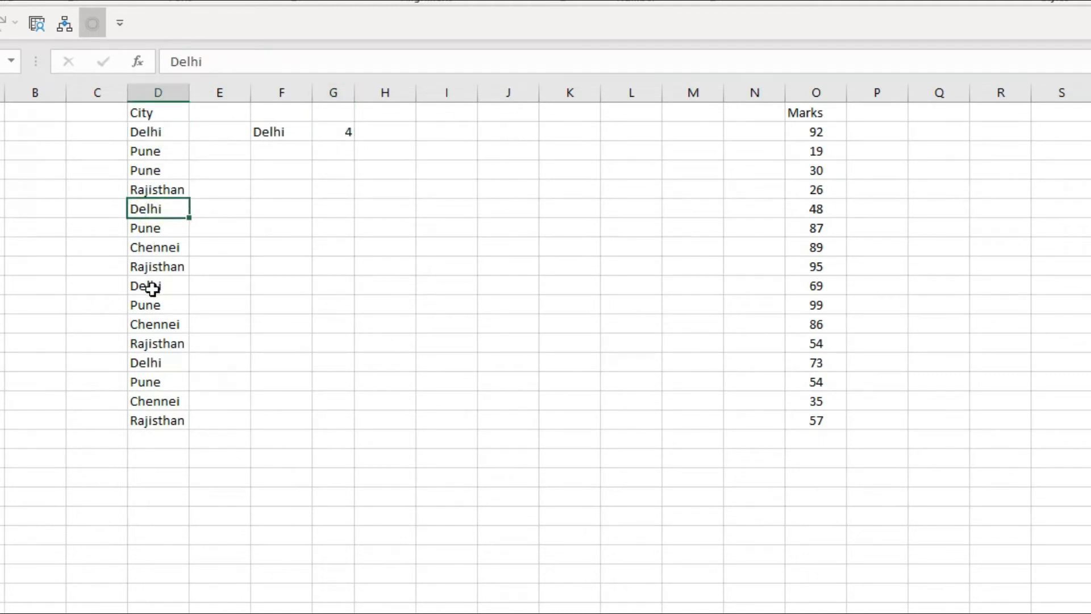
pyautogui.click(152, 287)
pyautogui.click(150, 363)
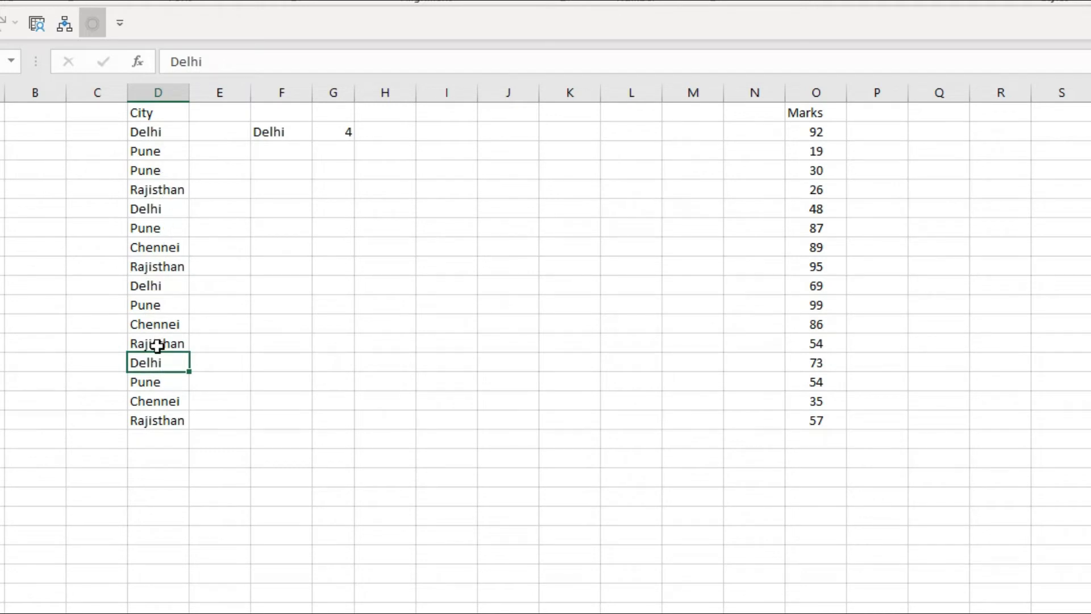
pyautogui.write('raj')
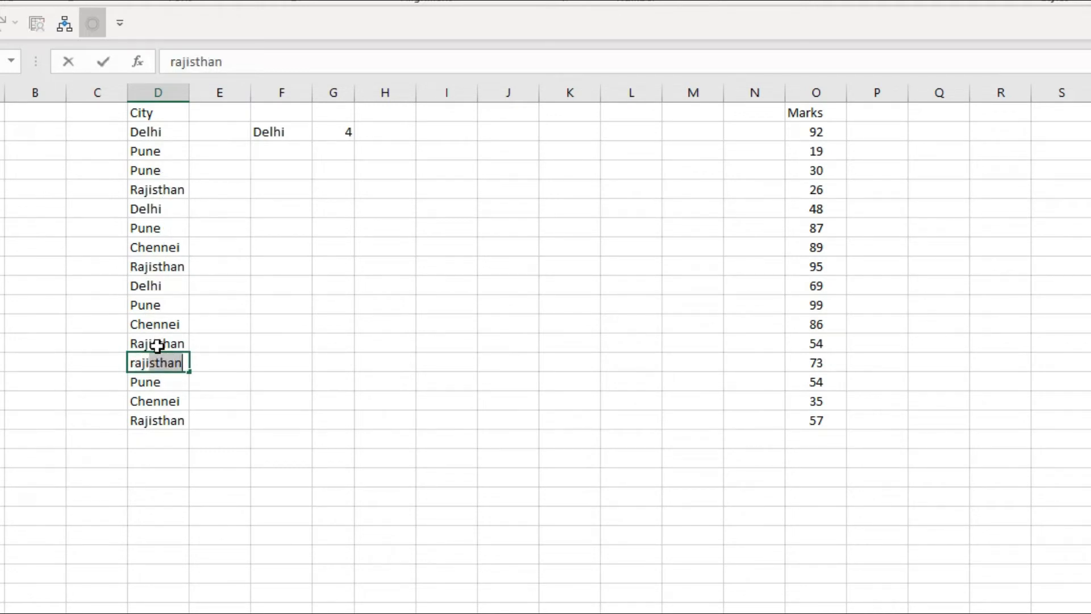
pyautogui.press('Return')
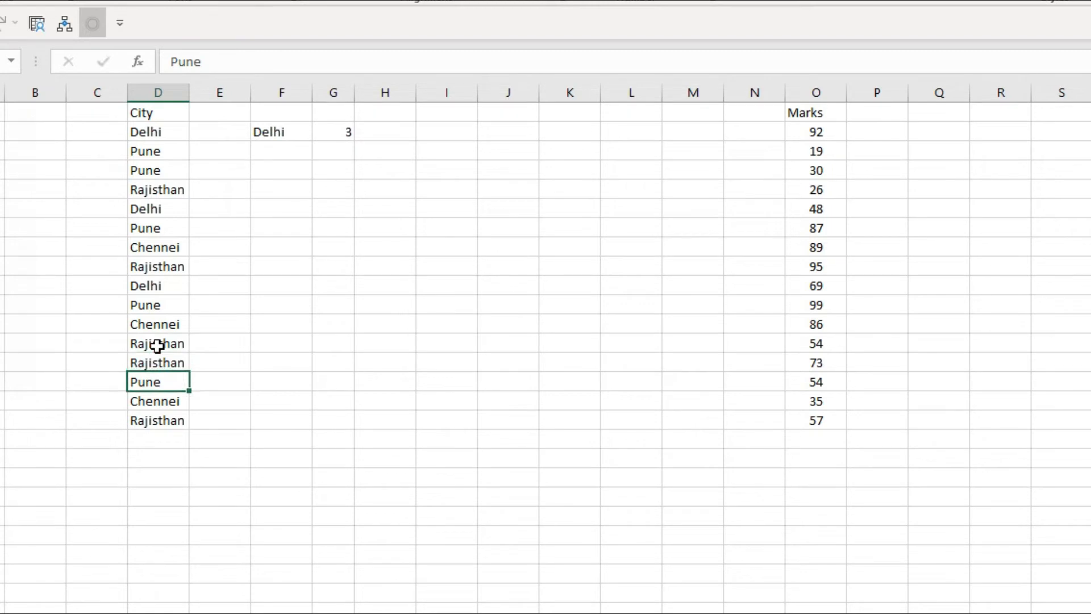
# - Check the range and criterion of the COUNTIF formula in G2 against the City list
pyautogui.click(339, 130)
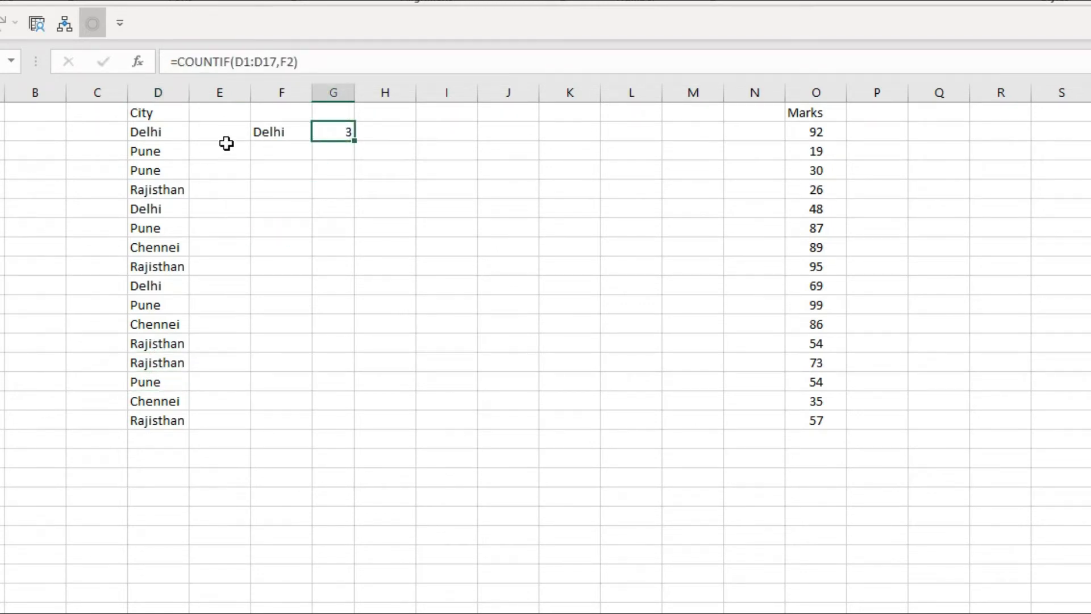
pyautogui.doubleClick(320, 134)
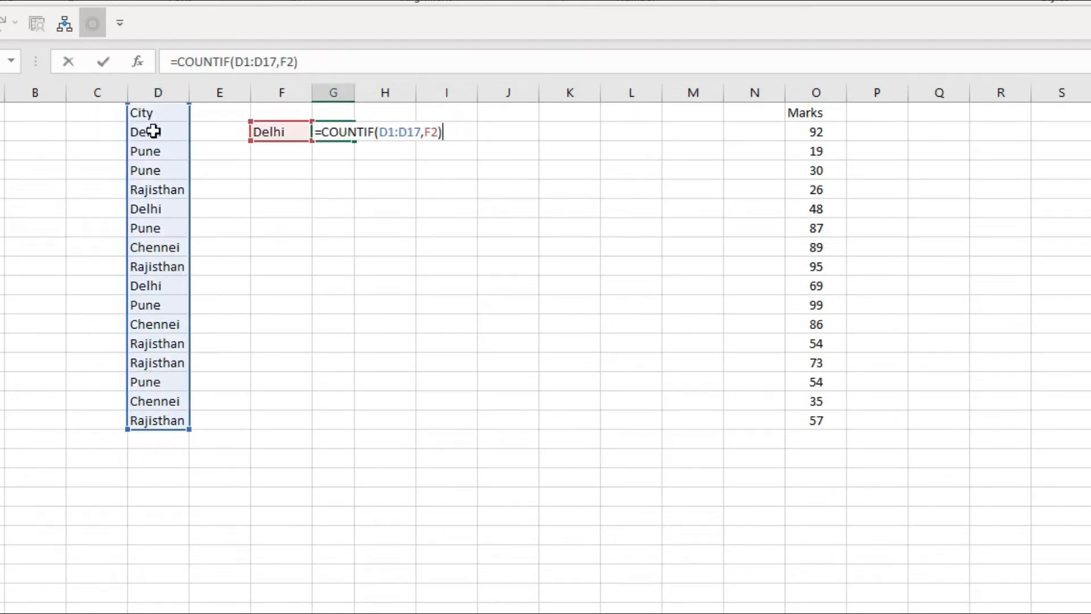
pyautogui.press('Escape')
pyautogui.click(149, 284)
pyautogui.click(151, 323)
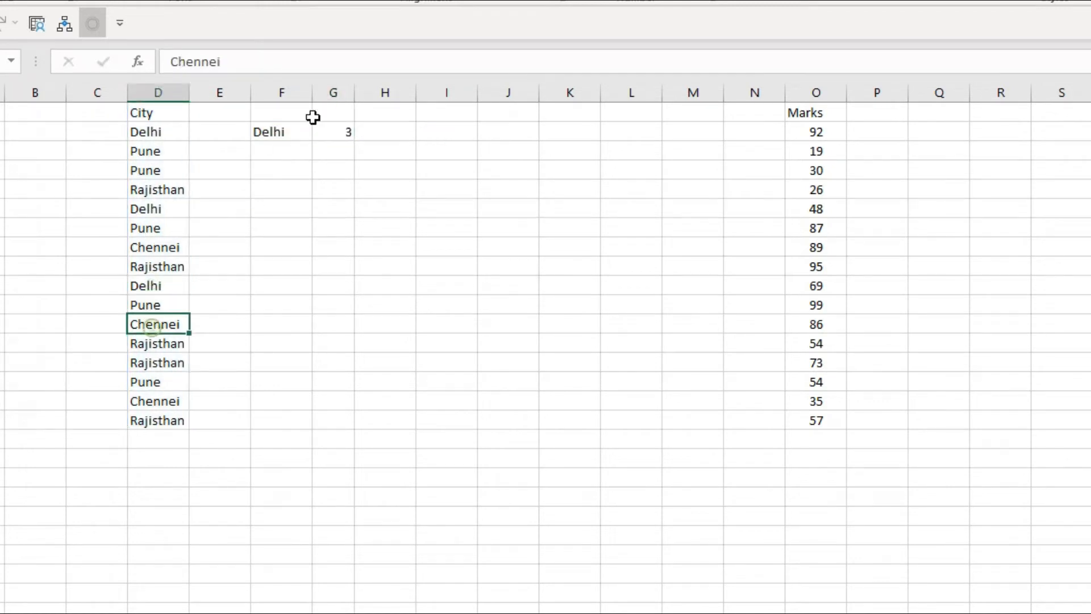
pyautogui.click(329, 147)
pyautogui.click(337, 133)
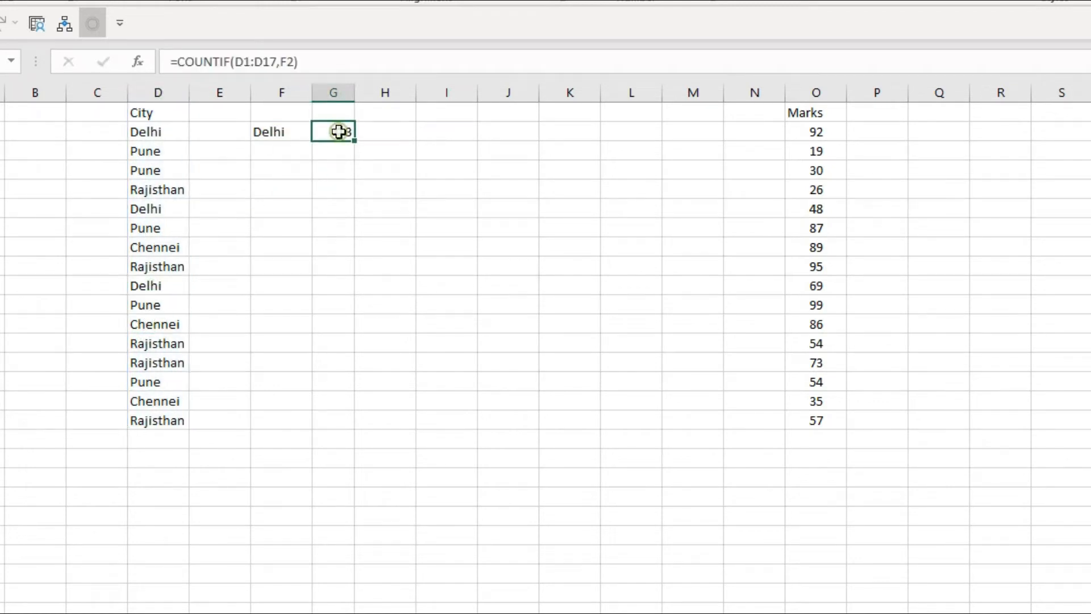
# - Examine the Marks list in O1:O17 as the numeric range for a conditional count
pyautogui.click(799, 132)
pyautogui.press('Up')
pyautogui.hotkey('ctrl', 'Left')
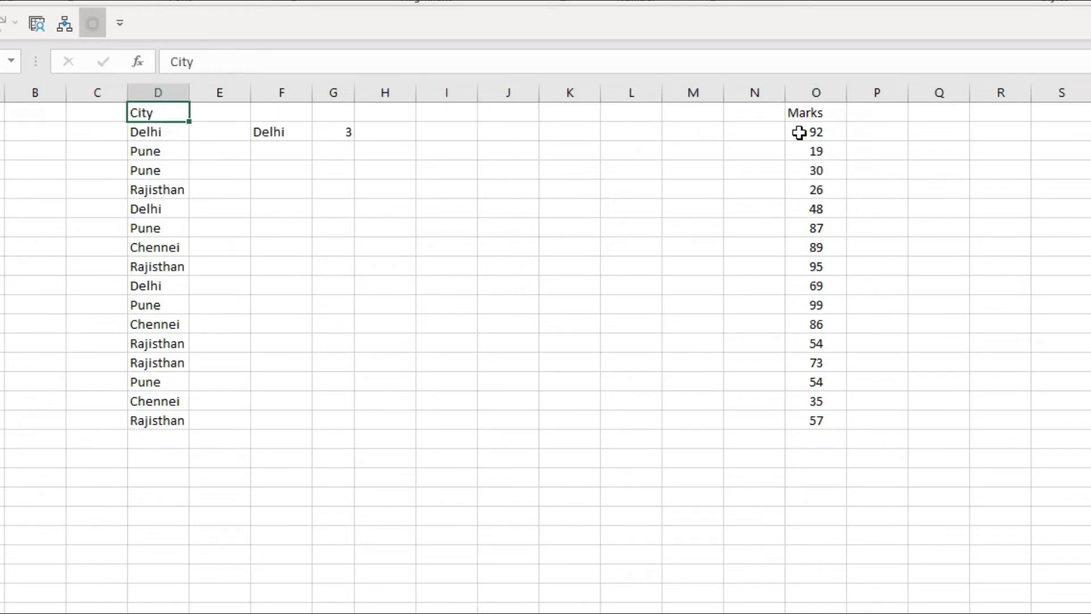
pyautogui.press('Right')
pyautogui.click(818, 131)
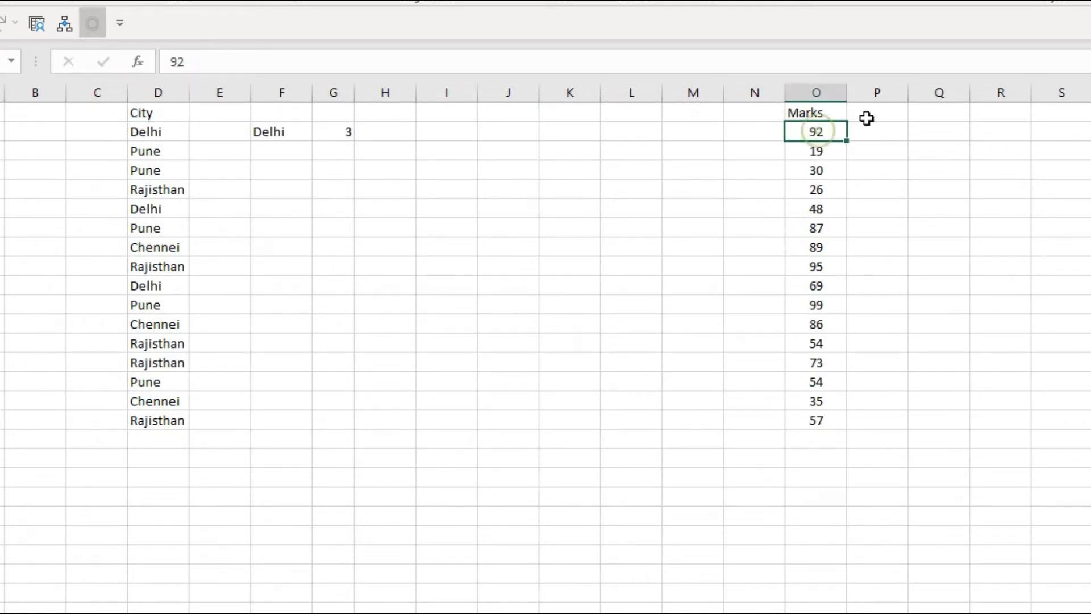
pyautogui.click(904, 129)
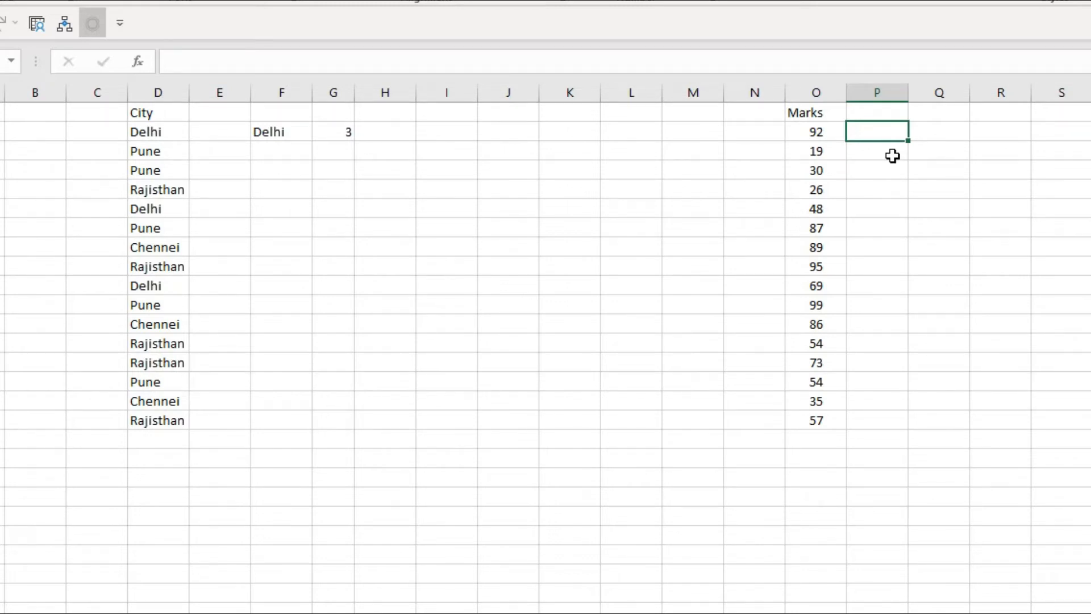
pyautogui.click(942, 168)
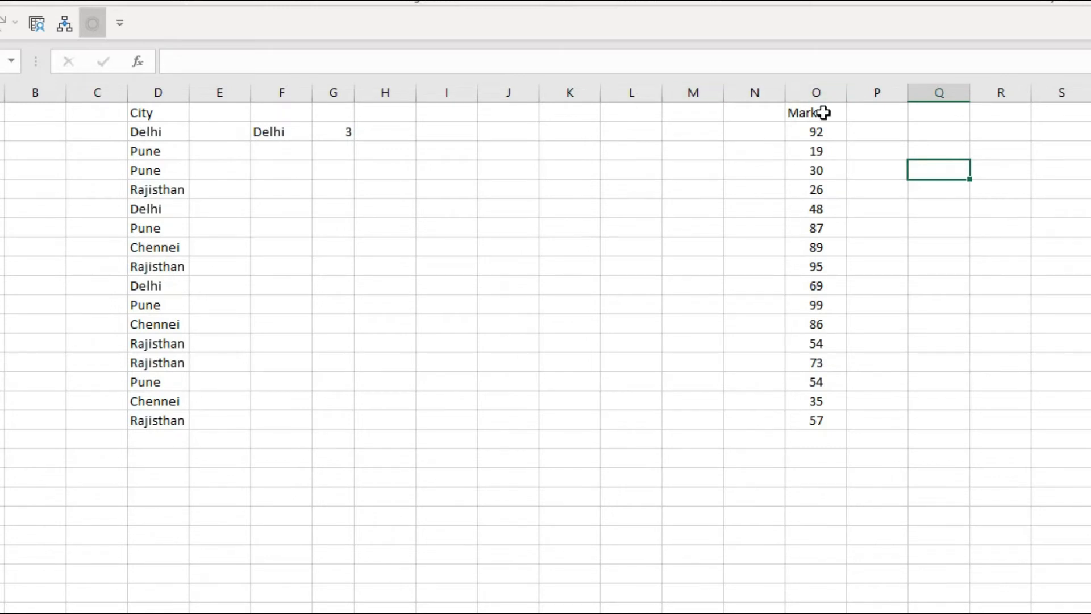
pyautogui.moveTo(826, 112); pyautogui.dragTo(821, 423)
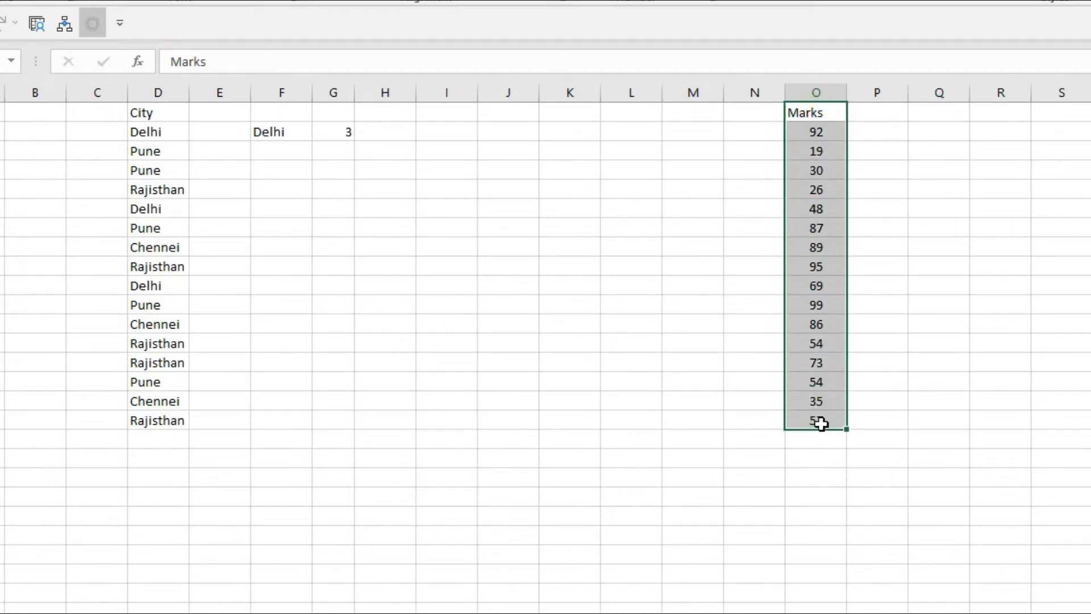
pyautogui.click(905, 175)
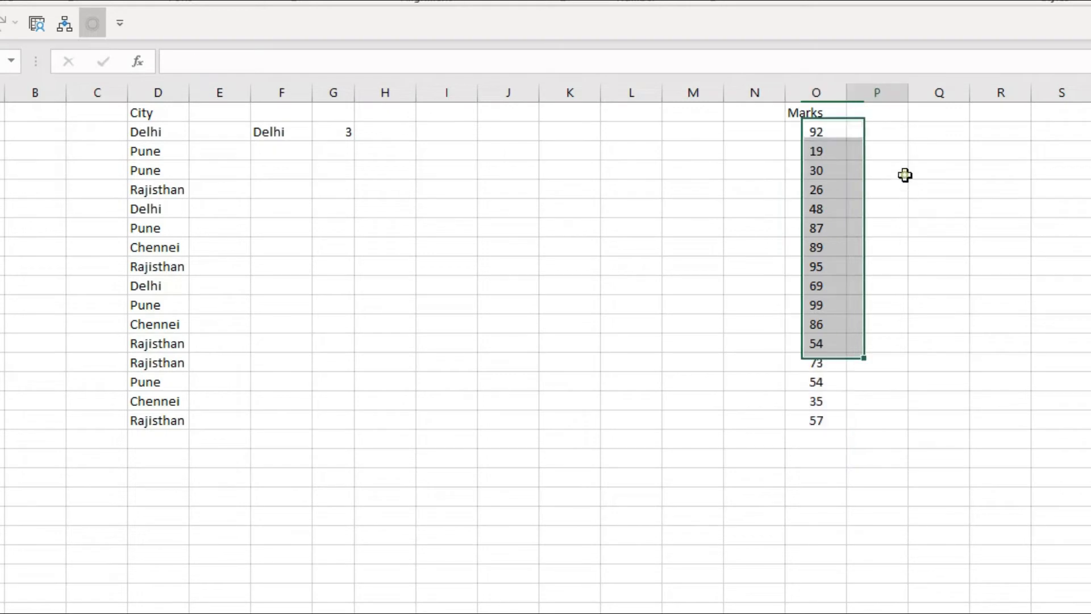
pyautogui.click(900, 197)
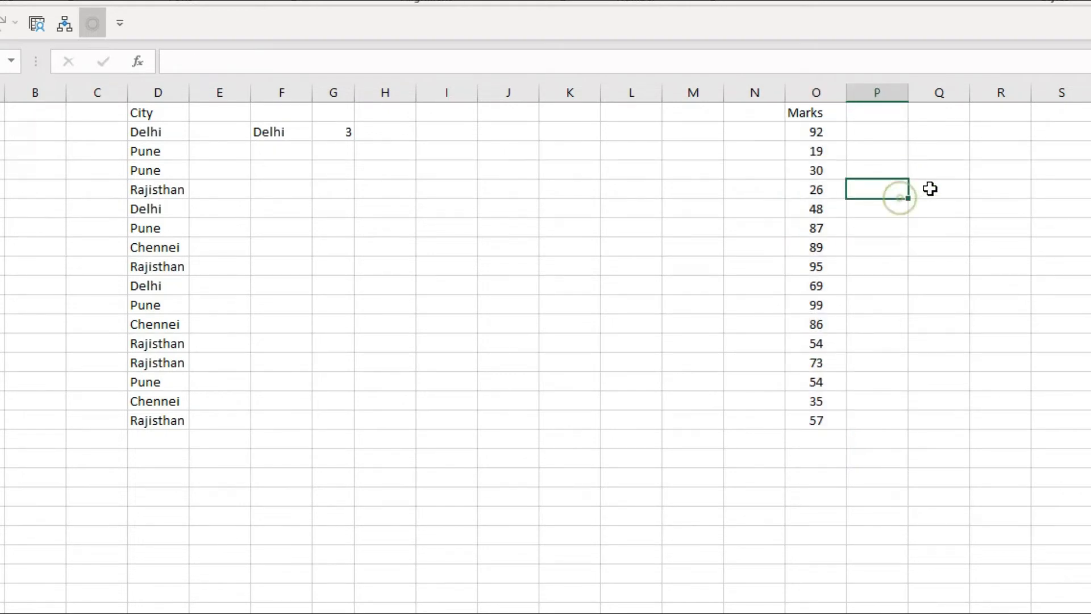
# - Enter a COUNTIF formula in Q3 that counts the marks in O1:O17 with the criterion ">=50"
pyautogui.click(938, 146)
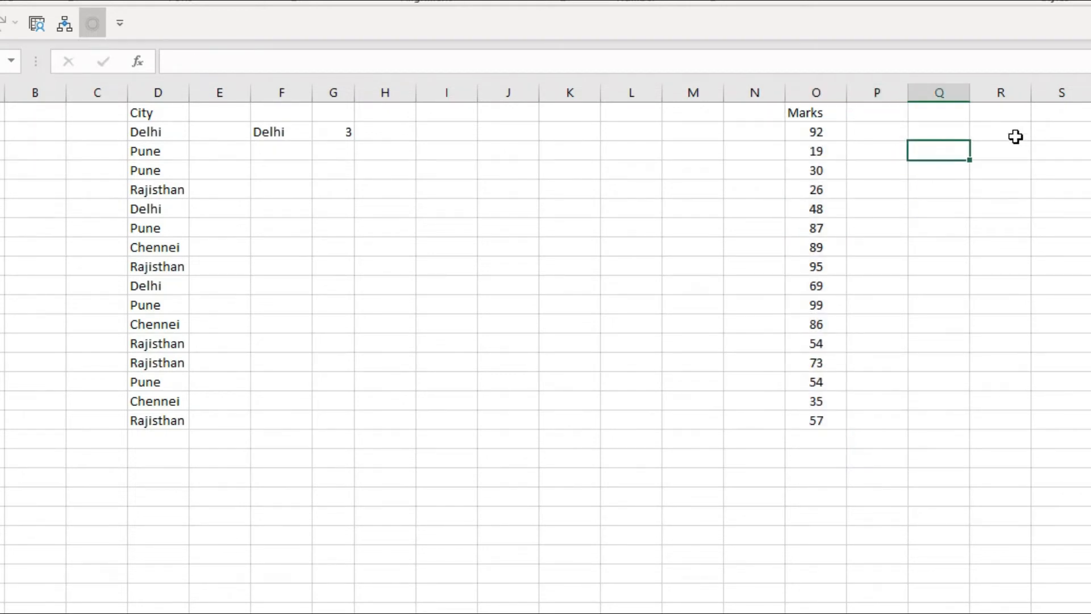
pyautogui.write('=countif')
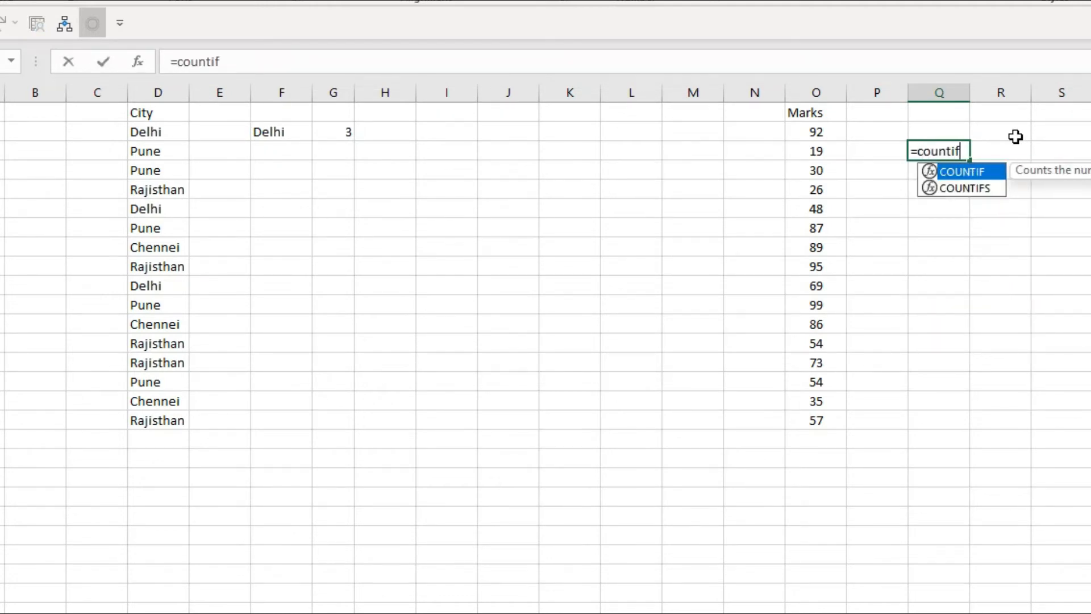
pyautogui.press('Tab')
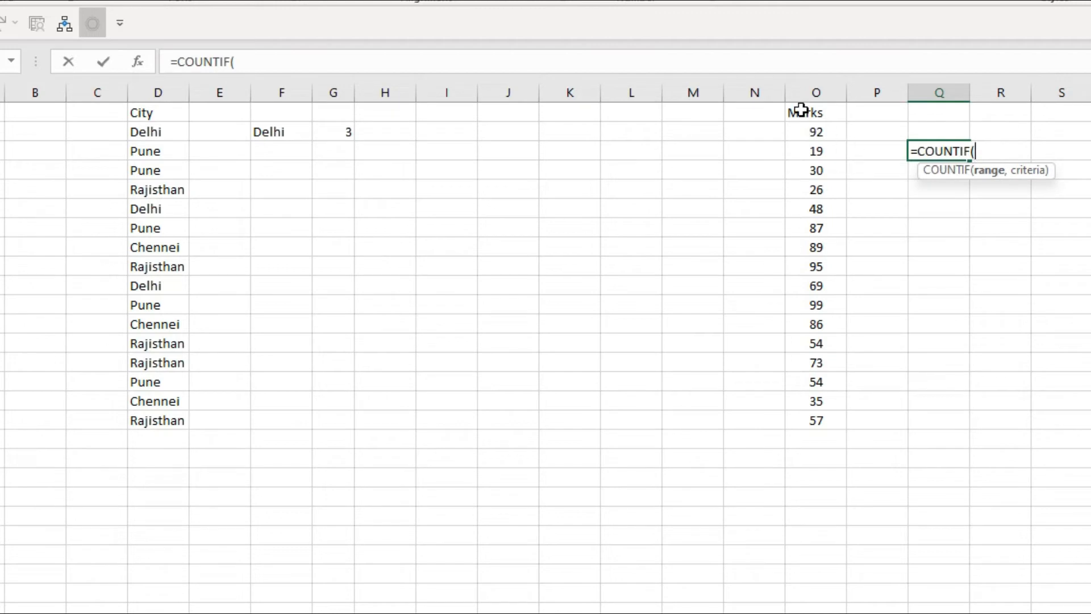
pyautogui.moveTo(803, 111); pyautogui.dragTo(826, 429)
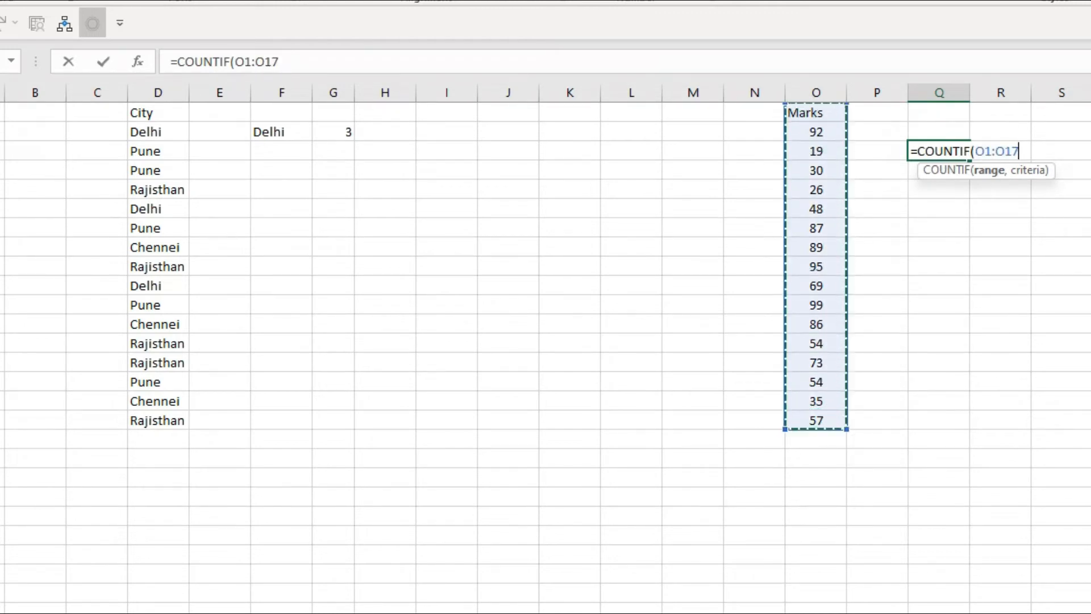
pyautogui.write(',">50')
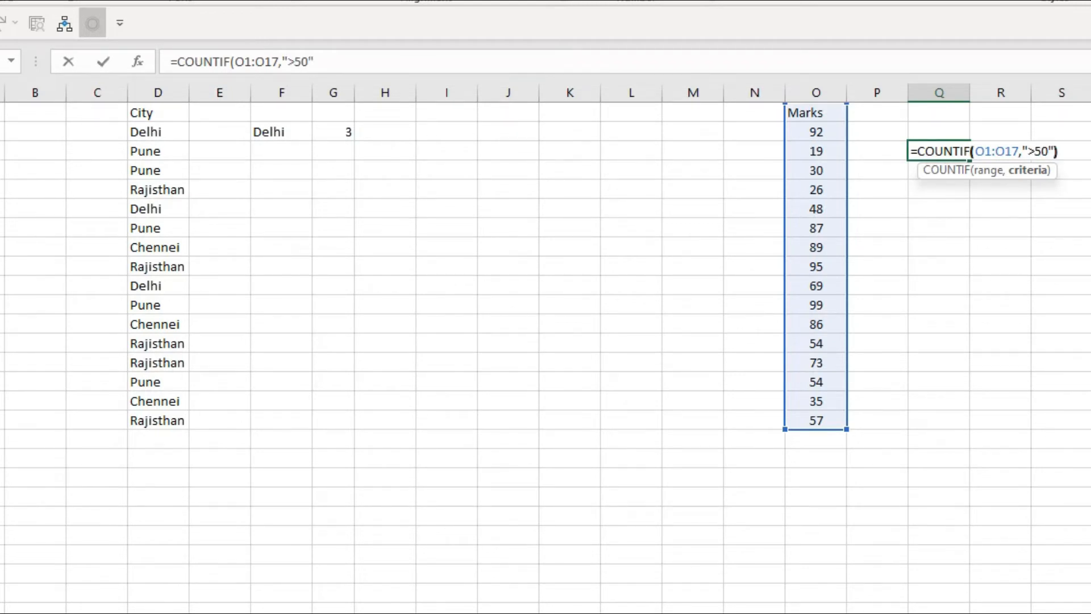
pyautogui.click(1039, 151)
pyautogui.click(1038, 159)
pyautogui.write('=')
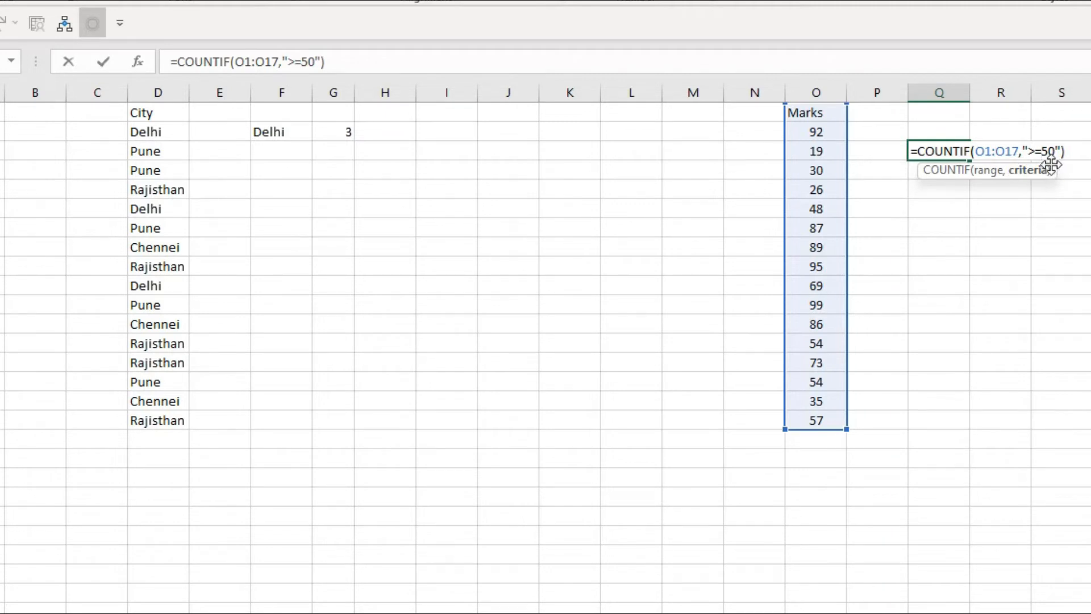
pyautogui.press('Return')
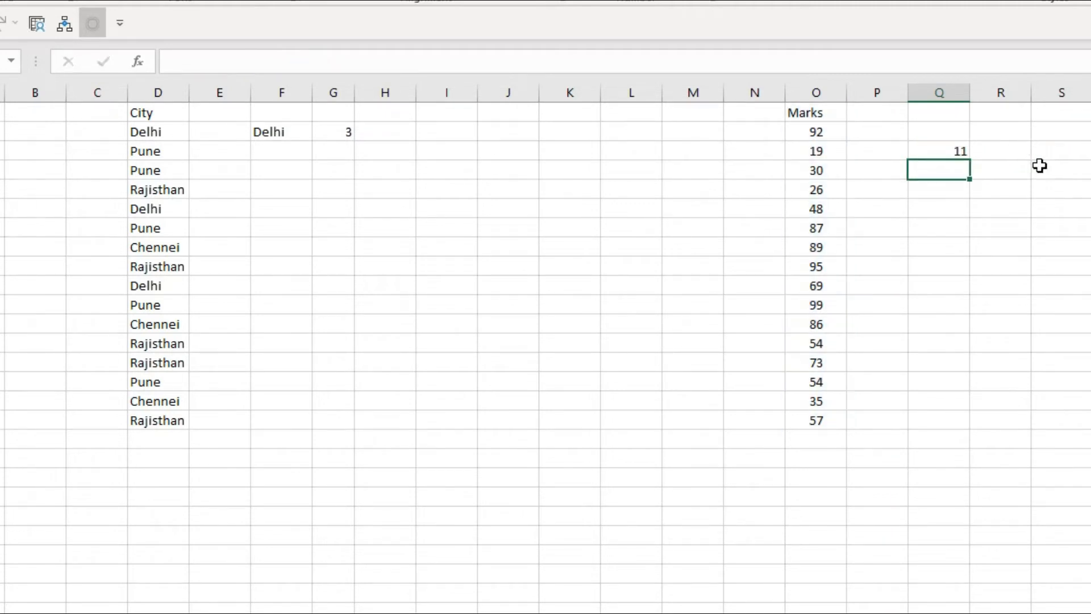
# - Change the criterion of the COUNTIF formula in Q3 to "<=50"
pyautogui.click(950, 149)
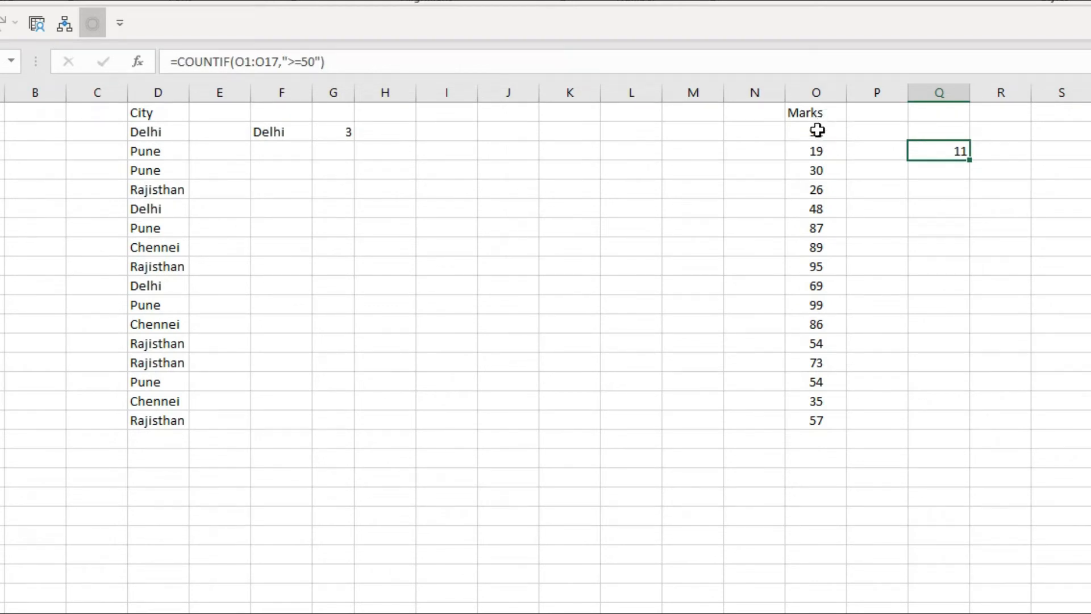
pyautogui.press('F2')
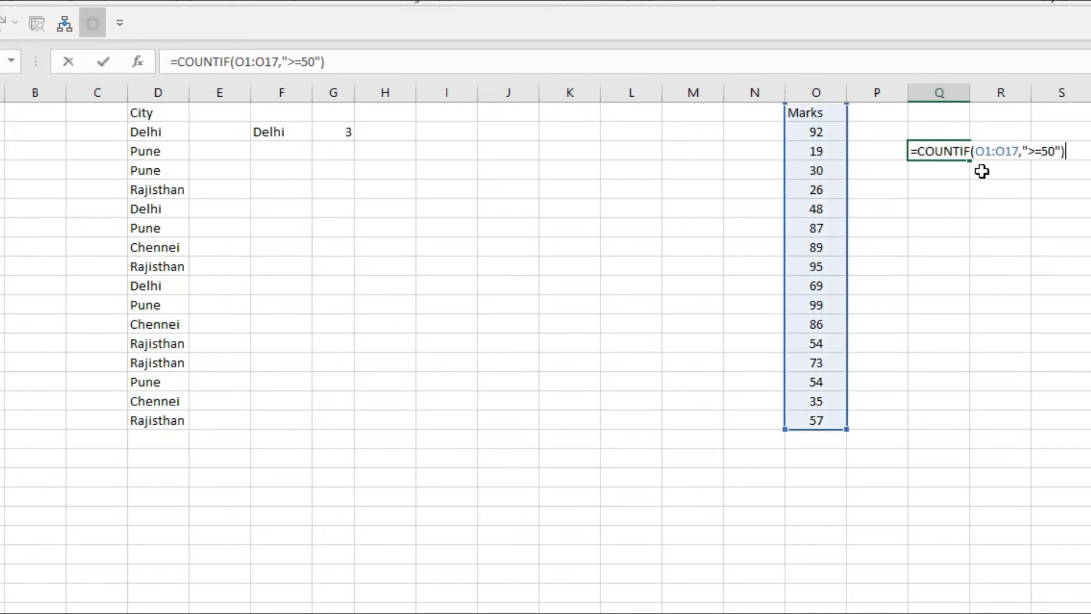
pyautogui.click(1030, 150)
pyautogui.press('Delete')
pyautogui.write('<')
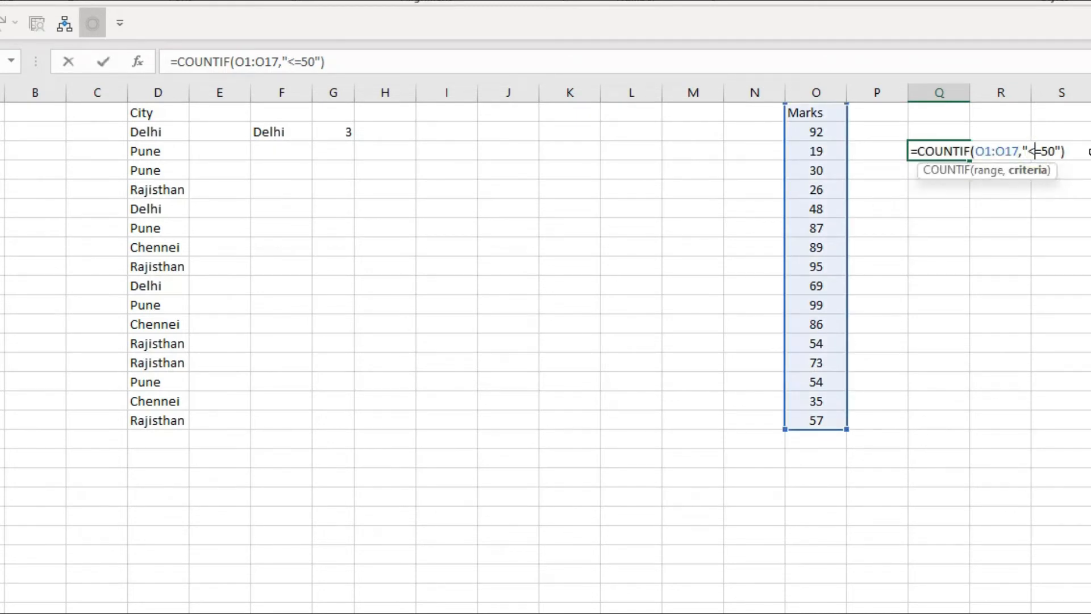
pyautogui.press('Return')
# - Change the COUNTIF criterion in Q3 to "=50" by removing the less-than sign
pyautogui.press('Up')
pyautogui.press('F2')
pyautogui.press('Left')
pyautogui.press('Left')
pyautogui.press('BackSpace')
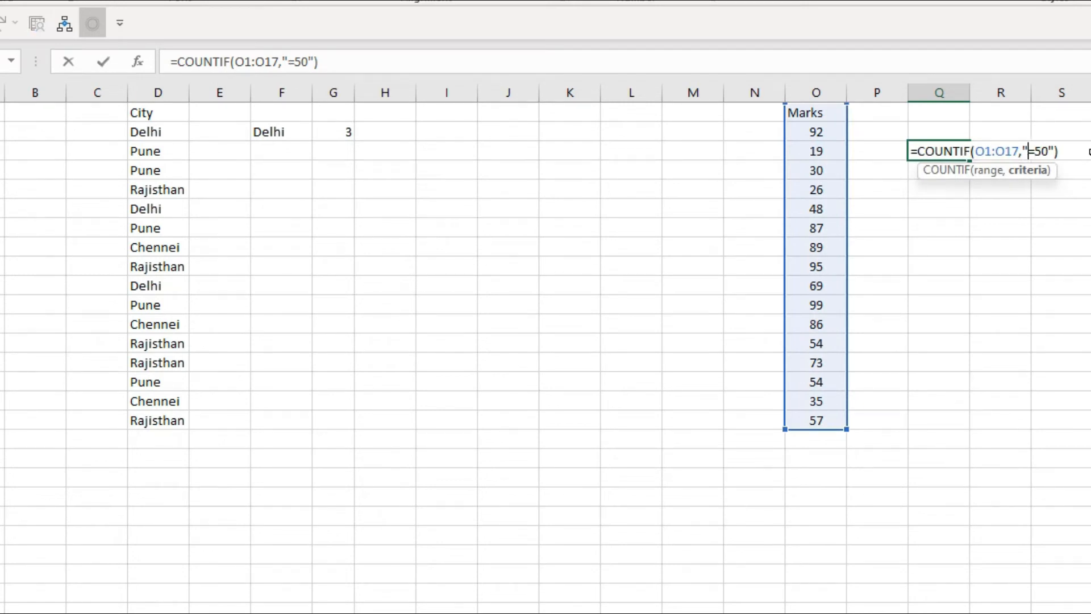
pyautogui.press('Return')
# - Remove the equals sign from the COUNTIF criterion in Q3 so it reads "50"
pyautogui.press('Up')
pyautogui.press('F2')
pyautogui.press('Left')
pyautogui.press('Left')
pyautogui.press('Left')
pyautogui.press('BackSpace')
pyautogui.press('Return')
pyautogui.press('Up')
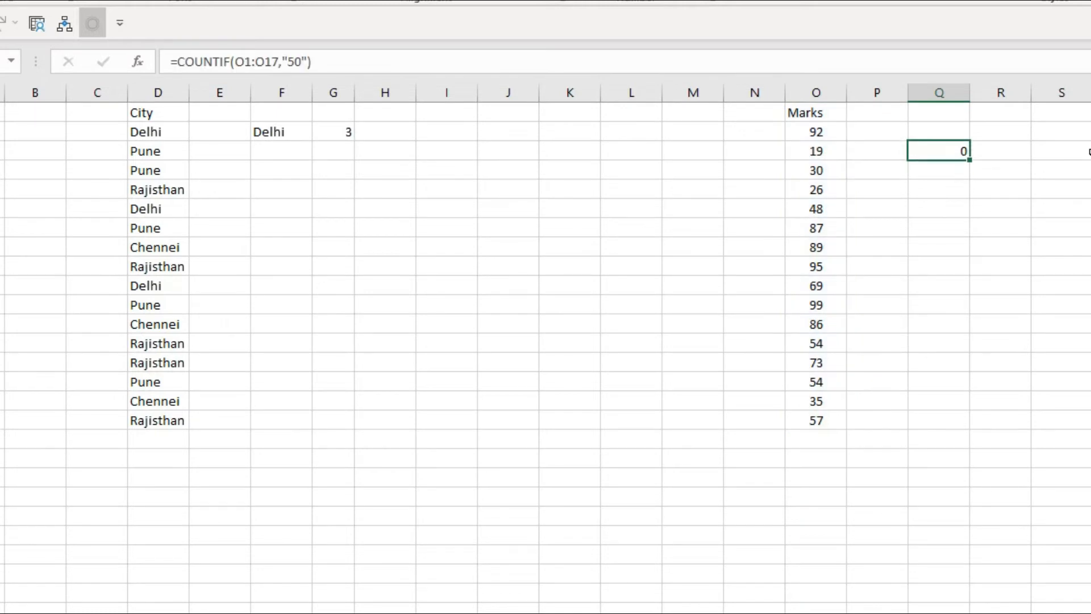
pyautogui.press('F2')
pyautogui.press('Escape')
# - Change the mark in O6 to 50 to test the COUNTIF formula in Q3
pyautogui.click(798, 210)
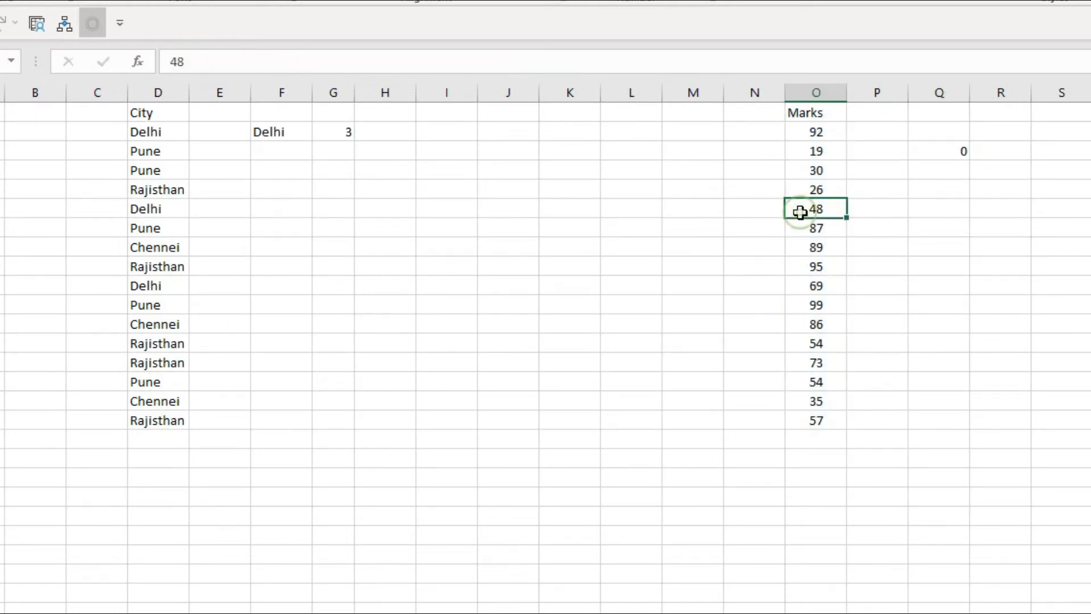
pyautogui.write('50')
pyautogui.press('Return')
pyautogui.press('Up')
pyautogui.press('Up')
pyautogui.press('Up')
pyautogui.press('Up')
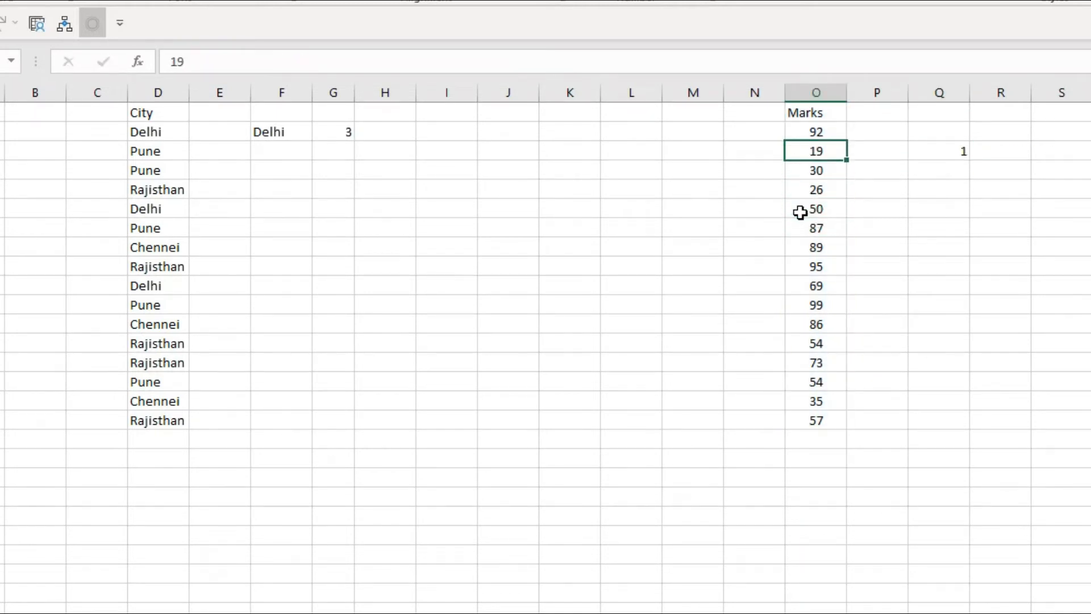
pyautogui.press('Right')
pyautogui.press('Right')
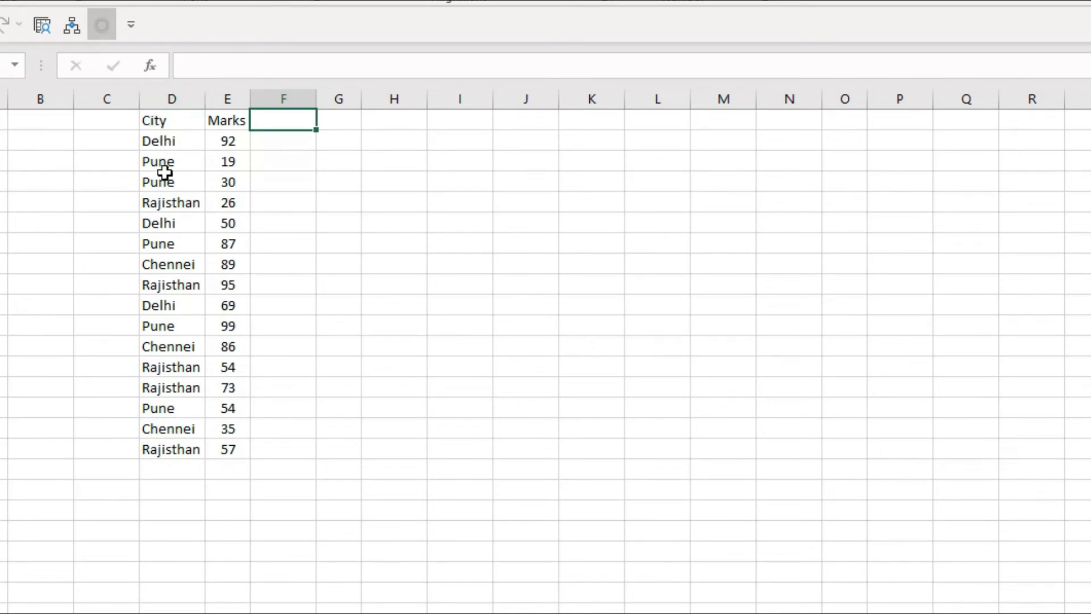
# - Review the City list in column D and the adjacent Marks list in column E
pyautogui.click(171, 99)
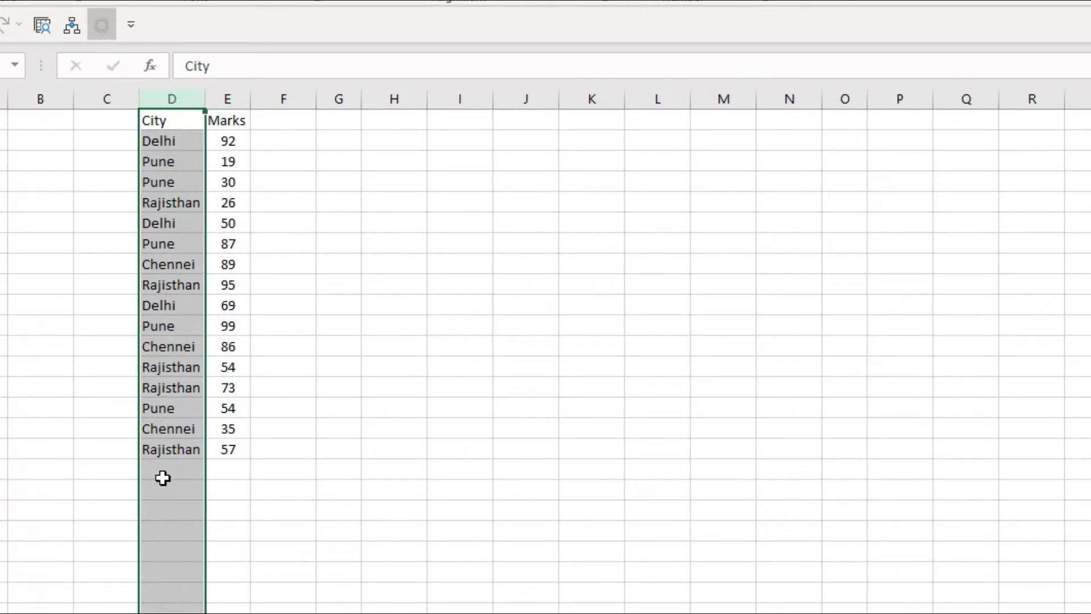
pyautogui.click(229, 122)
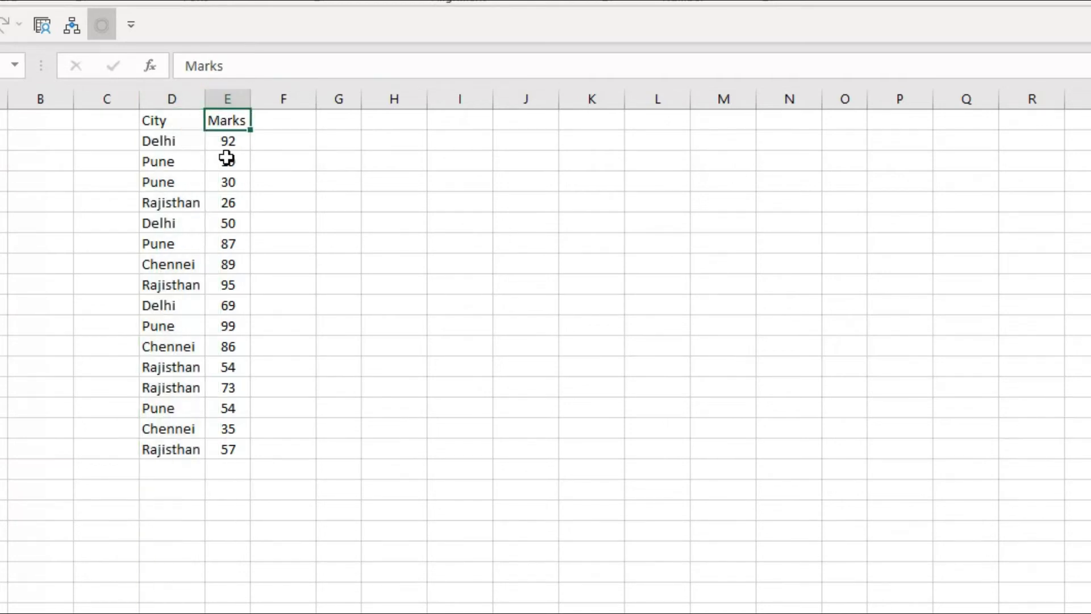
pyautogui.click(226, 98)
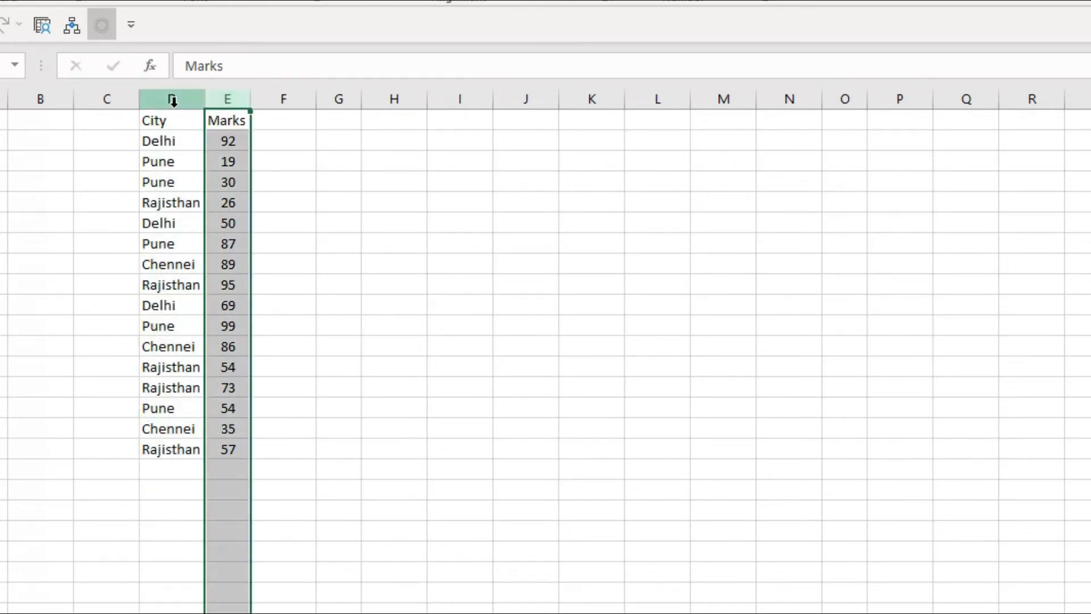
pyautogui.click(278, 123)
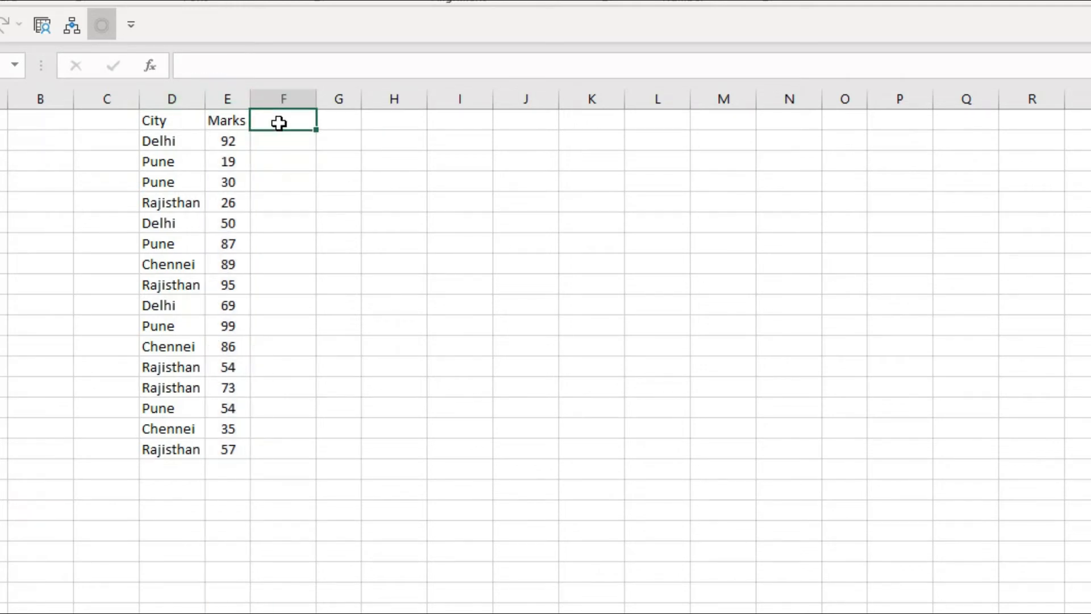
pyautogui.click(161, 138)
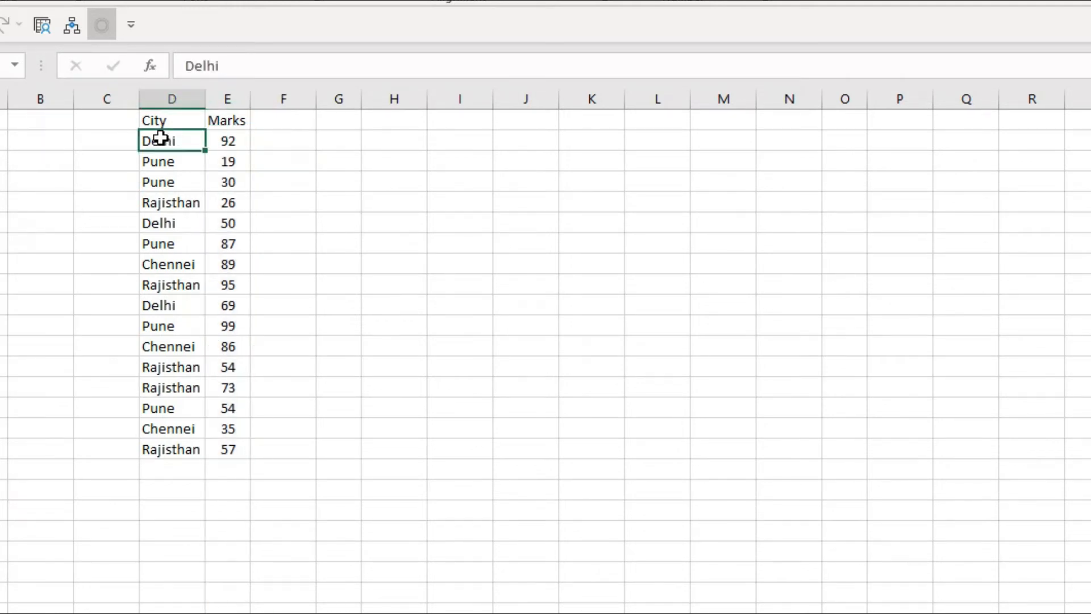
# - Select the City and Marks columns D and E together to examine them as a pair
pyautogui.click(230, 142)
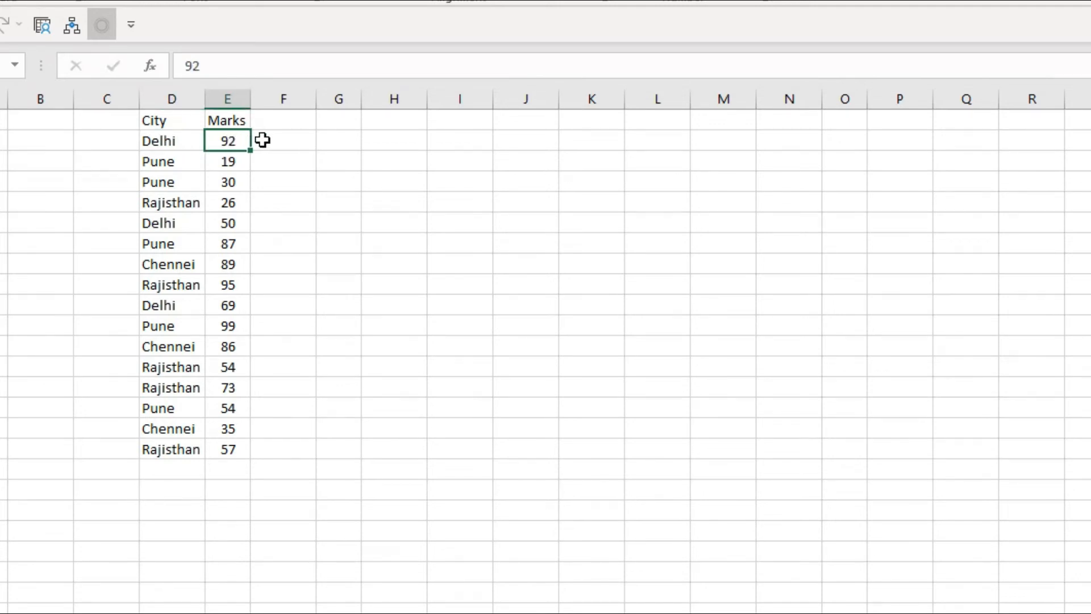
pyautogui.click(155, 101)
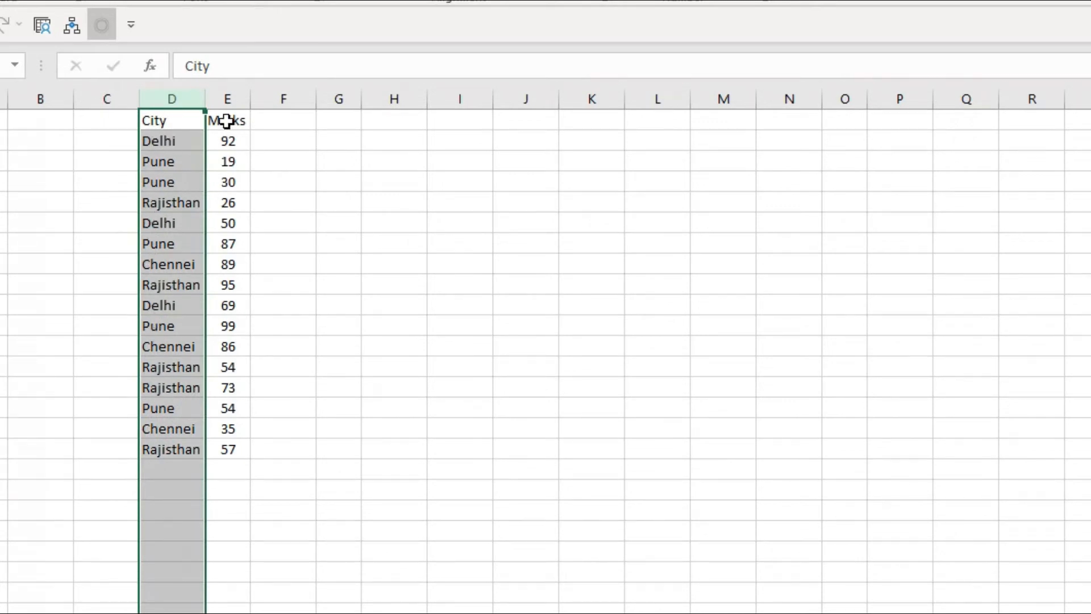
pyautogui.moveTo(174, 106); pyautogui.dragTo(224, 100)
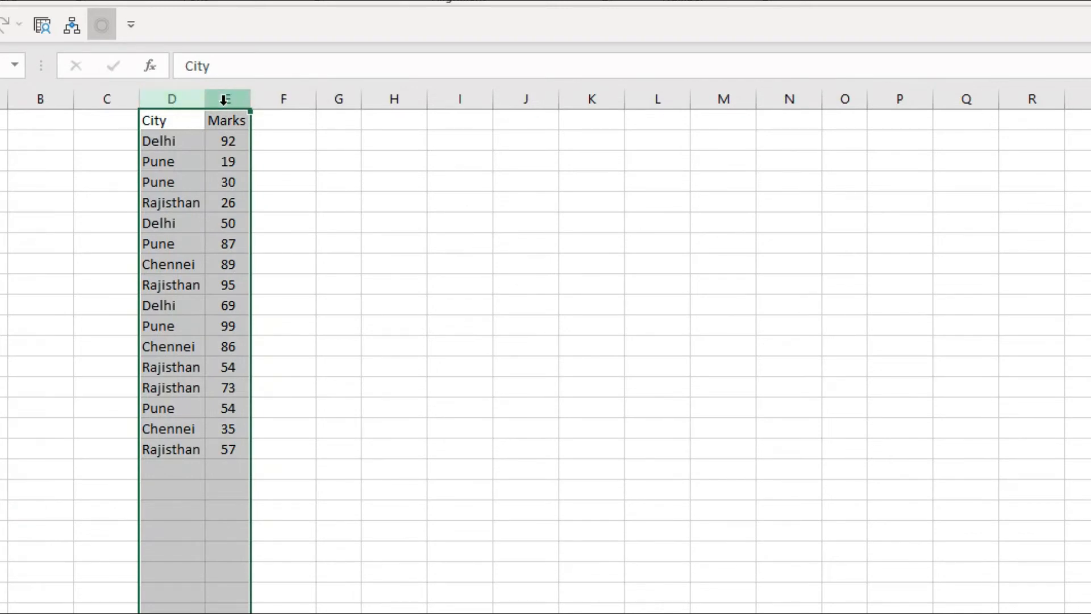
# - Copy the City and Marks headers from D1:E1 to H1:I1
pyautogui.click(375, 160)
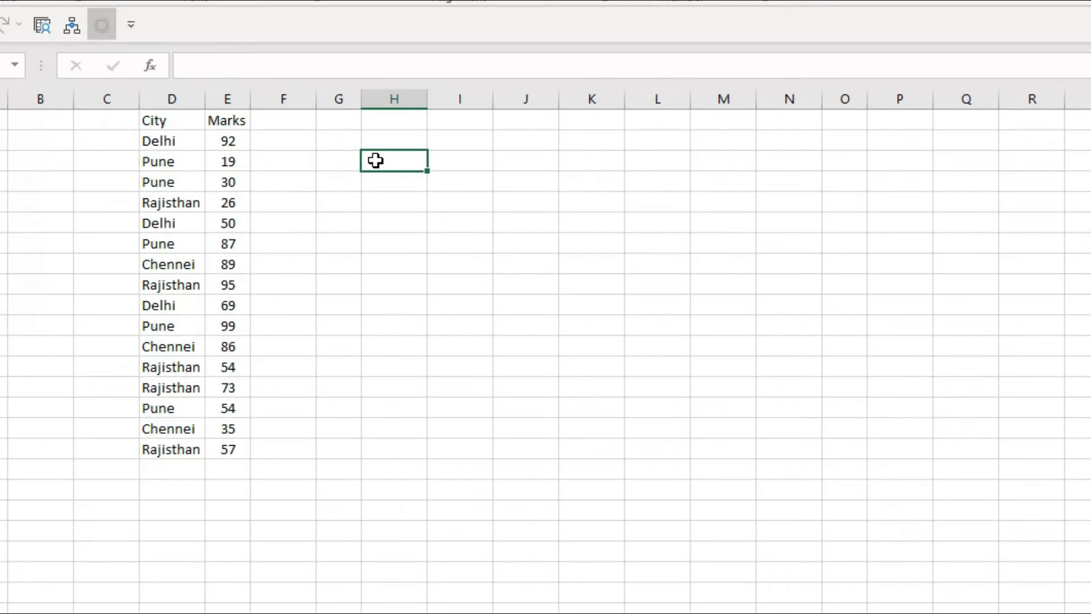
pyautogui.write('=c')
pyautogui.moveTo(148, 120); pyautogui.dragTo(228, 121)
pyautogui.hotkey('ctrl', 'c')
pyautogui.click(402, 117)
pyautogui.hotkey('ctrl', 'v')
# - Enter the criteria Delhi in H2 and >50 in I2 under the copied headers
pyautogui.click(390, 142)
pyautogui.write('D')
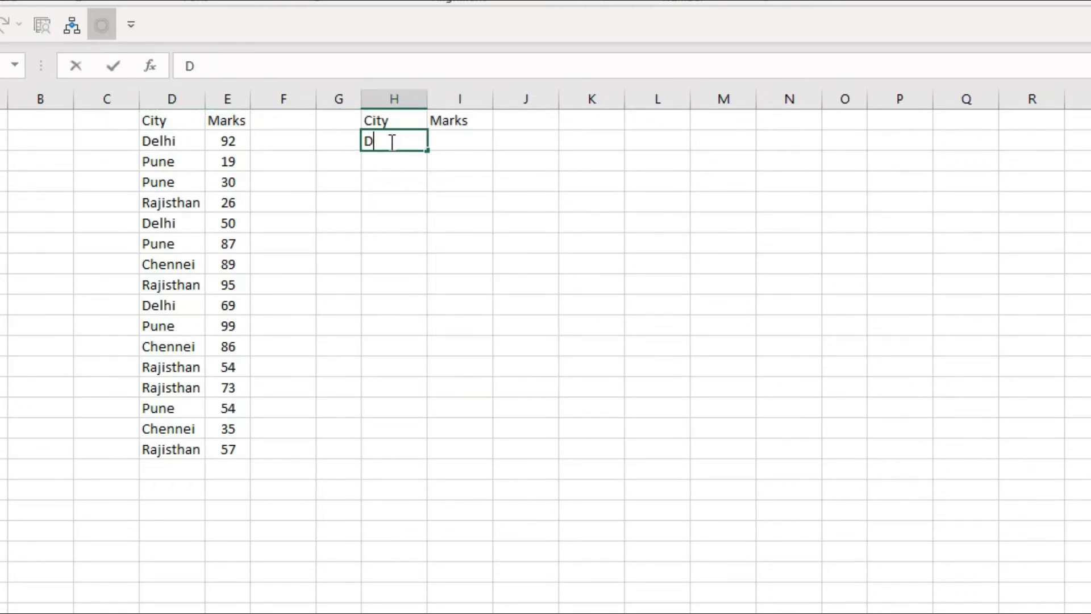
pyautogui.write('elh')
pyautogui.press('Tab')
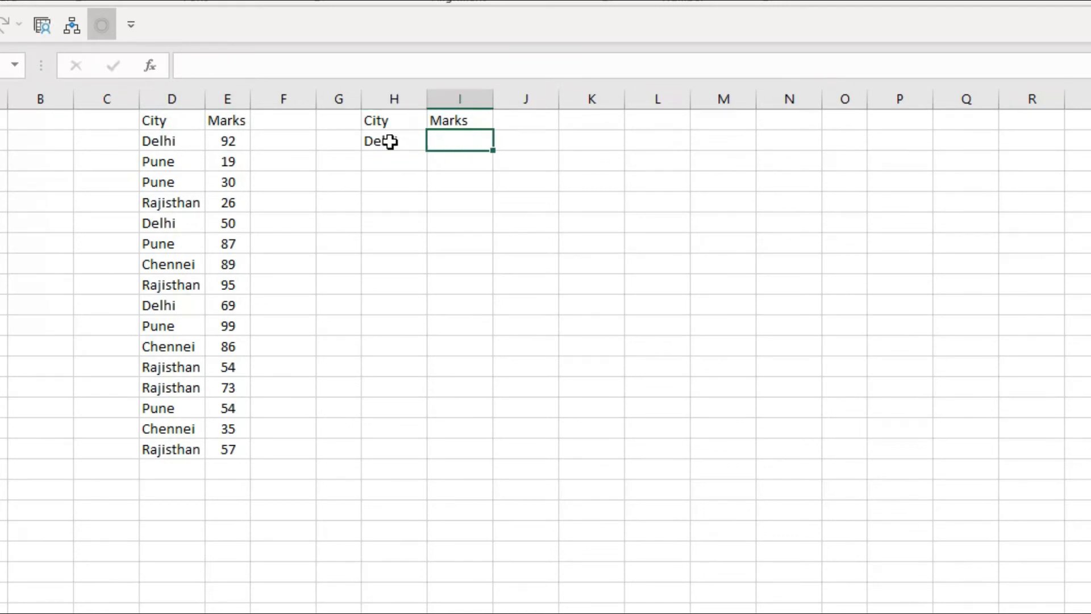
pyautogui.write('>50')
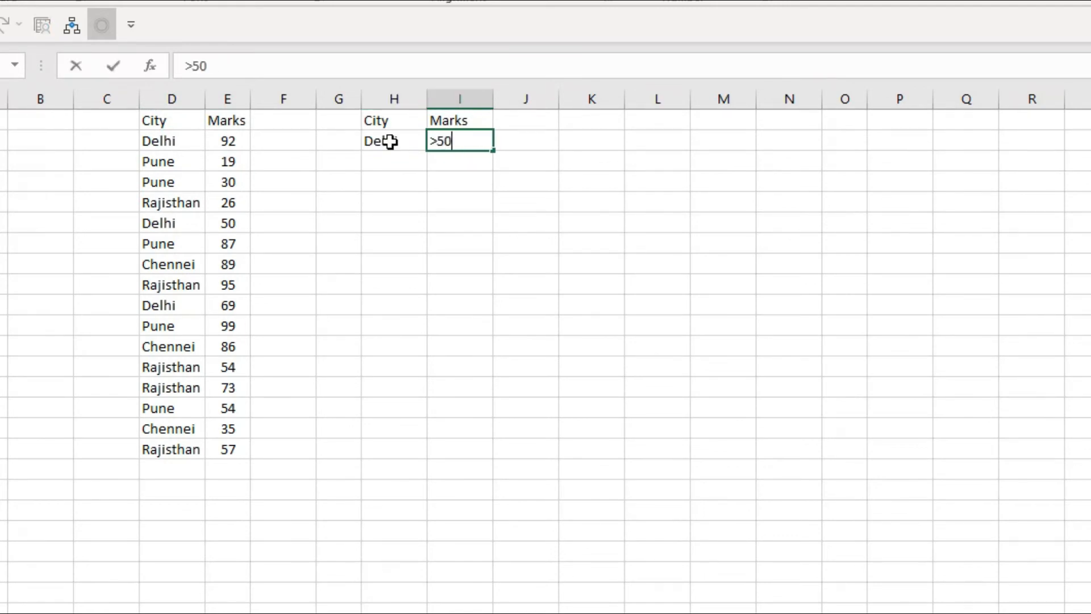
pyautogui.press('Return')
pyautogui.press('Up')
pyautogui.press('Right')
pyautogui.click(455, 142)
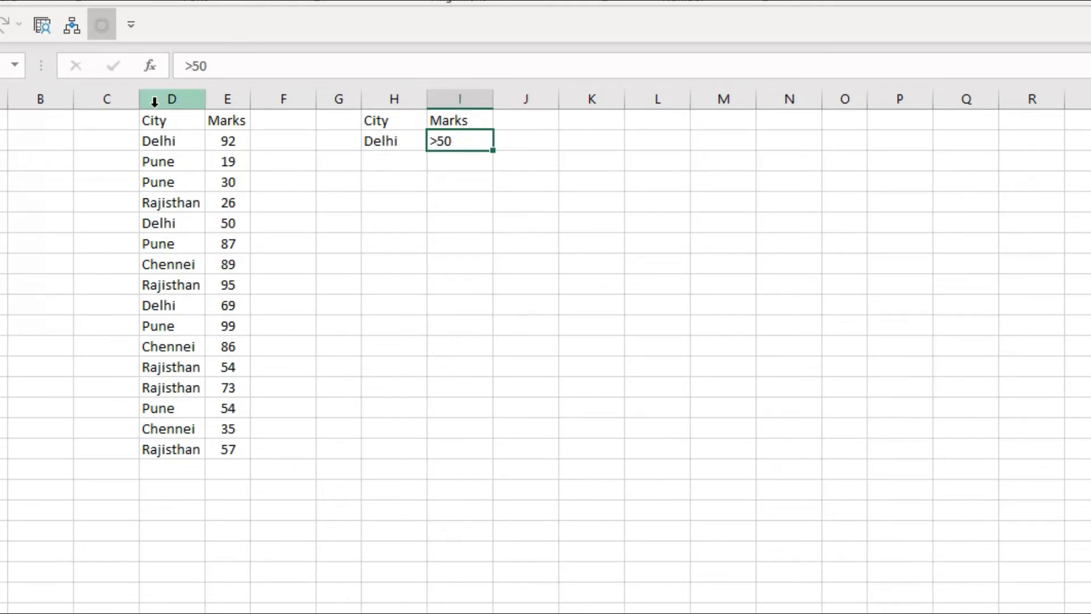
# - Examine the Delhi entries in the City column and their marks against the >50 criterion
pyautogui.moveTo(155, 122); pyautogui.dragTo(163, 450)
pyautogui.click(166, 142)
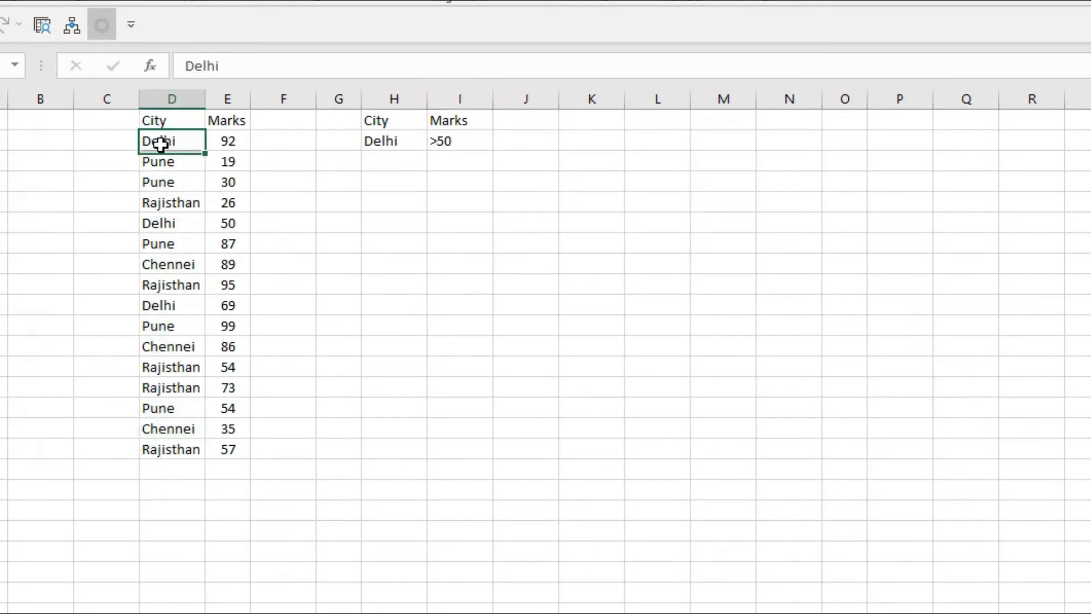
pyautogui.click(163, 222)
pyautogui.click(166, 371)
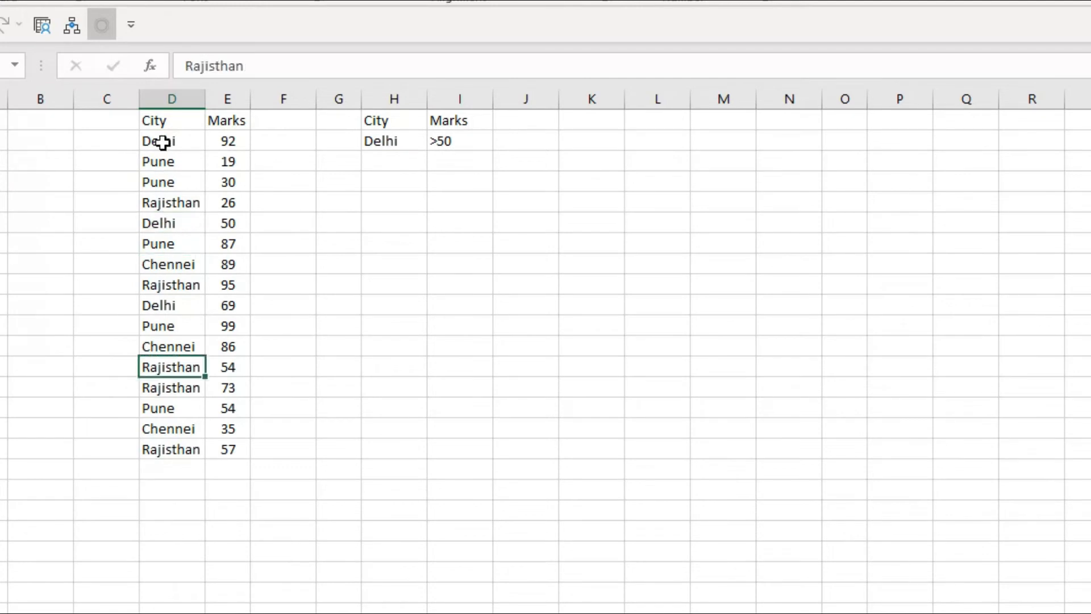
pyautogui.click(229, 143)
pyautogui.click(236, 220)
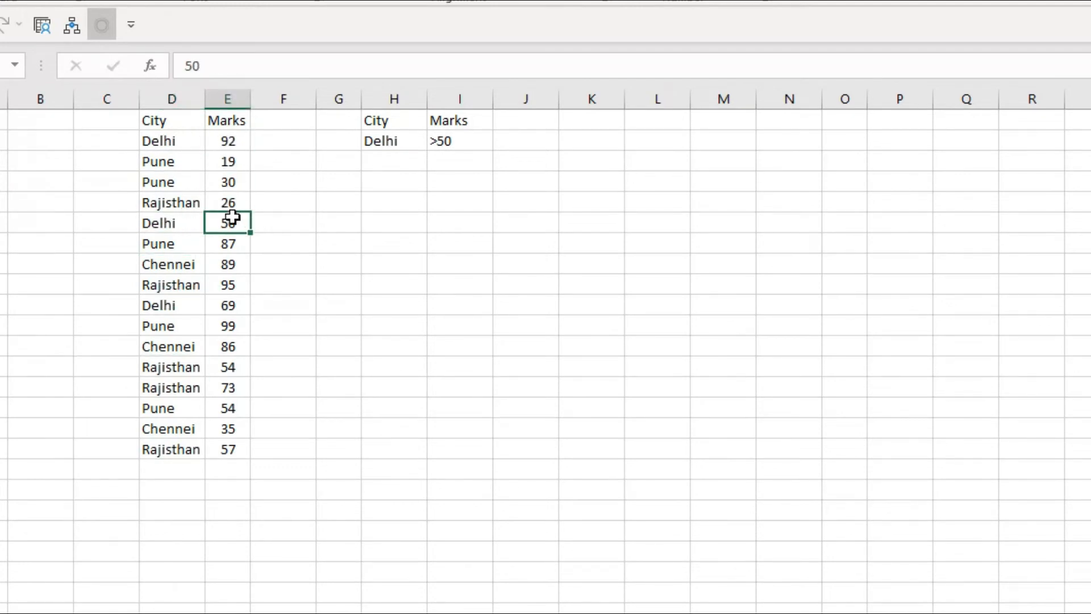
pyautogui.click(221, 306)
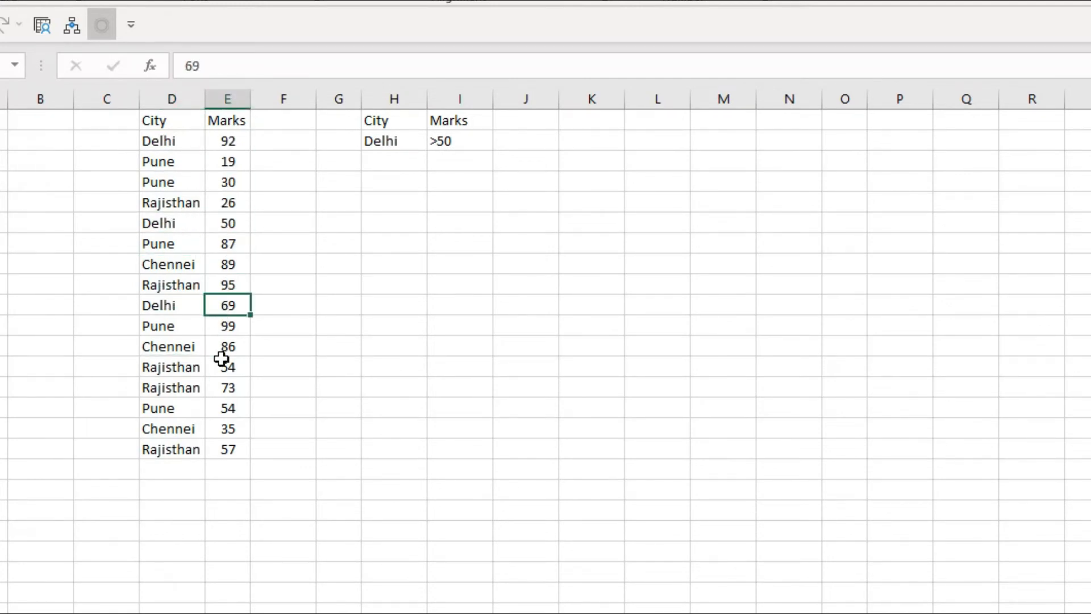
pyautogui.click(227, 406)
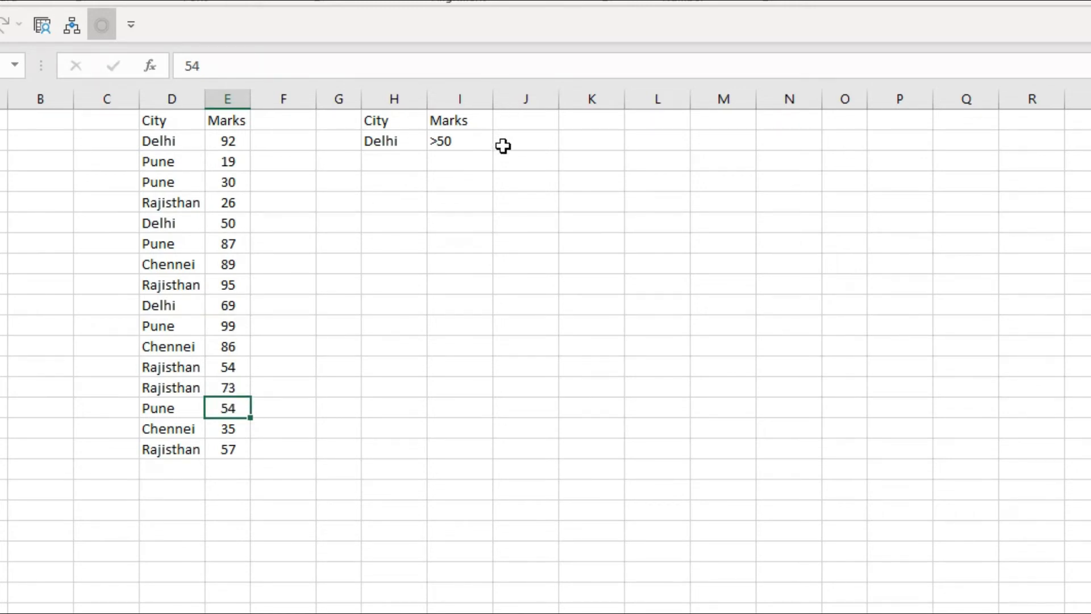
# - Start a COUNTIFS formula in J2 with the City range D1:D17 and criterion cell H2
pyautogui.click(509, 117)
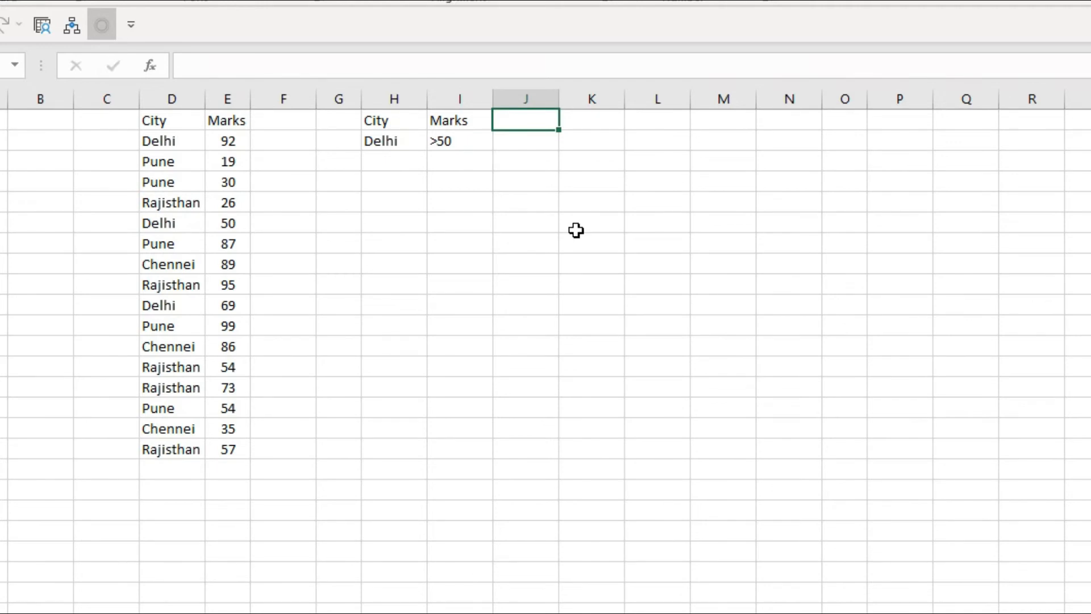
pyautogui.press('Down')
pyautogui.write('=co')
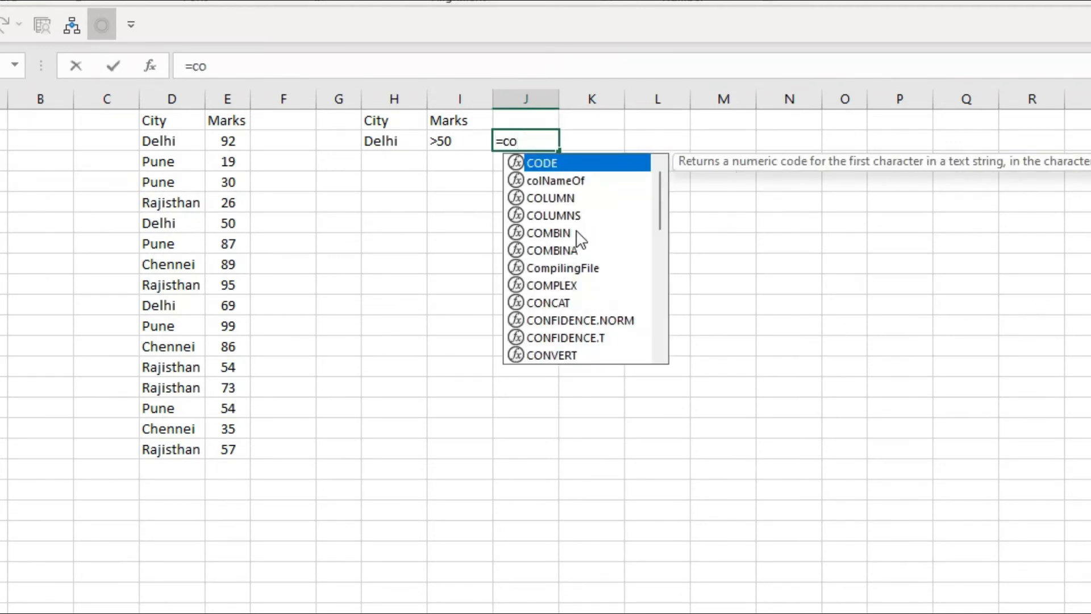
pyautogui.write('untif')
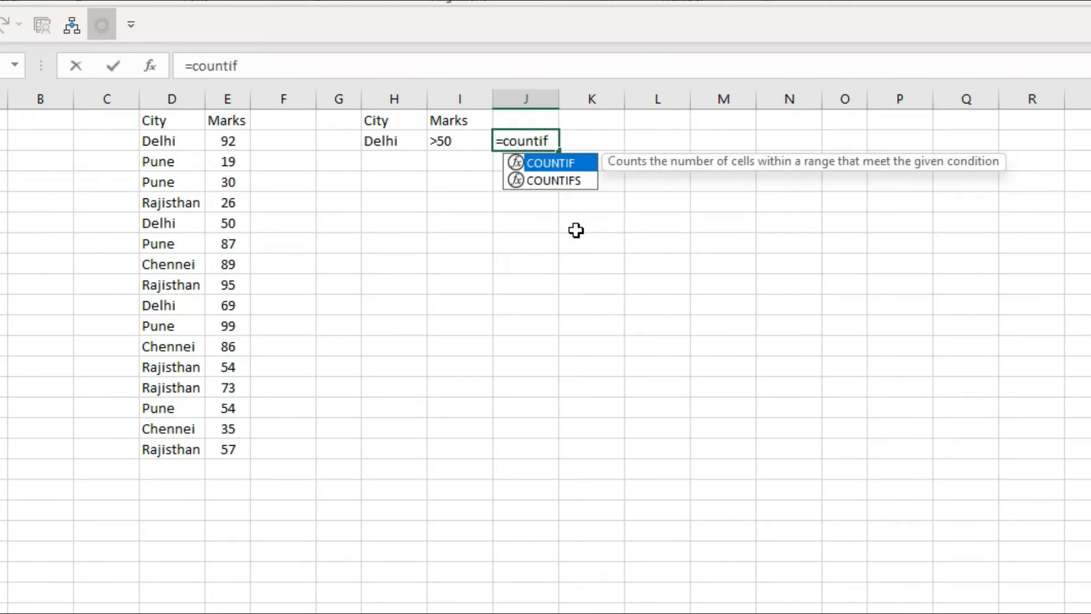
pyautogui.doubleClick(564, 181)
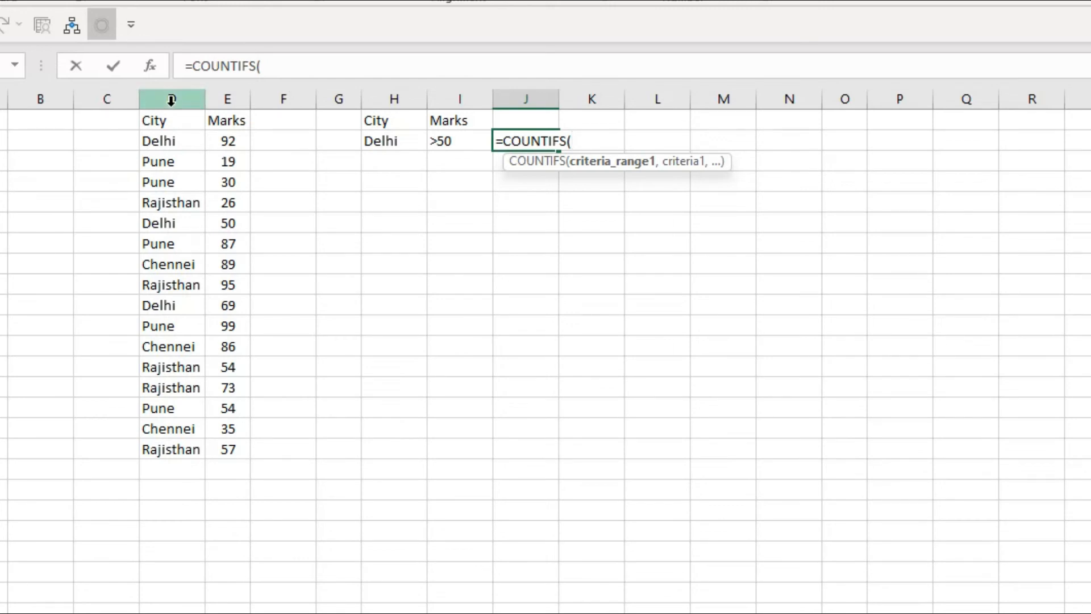
pyautogui.moveTo(169, 116); pyautogui.dragTo(178, 443)
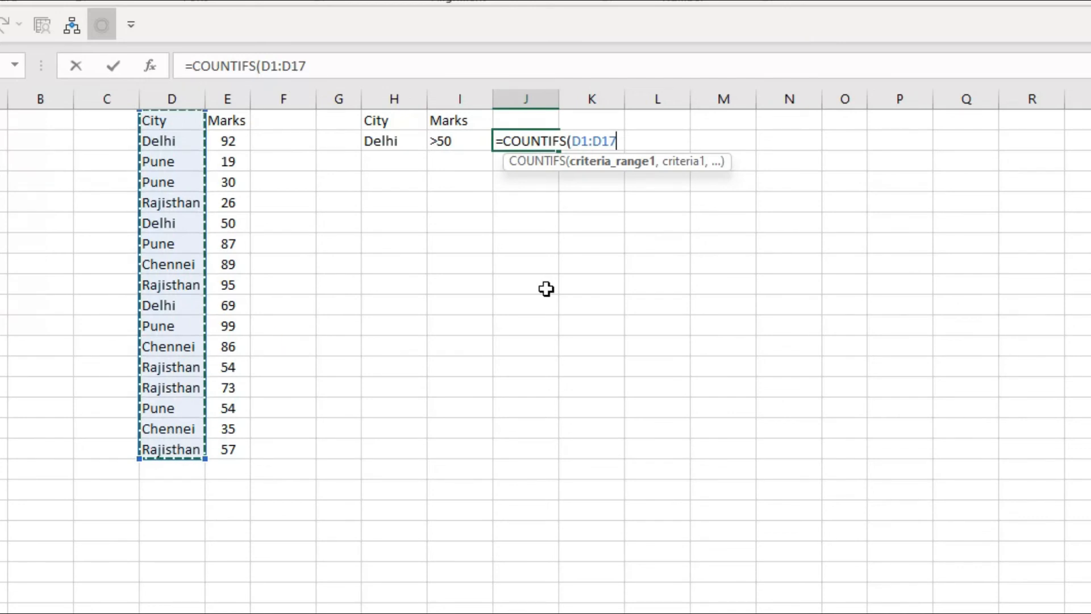
pyautogui.write(',')
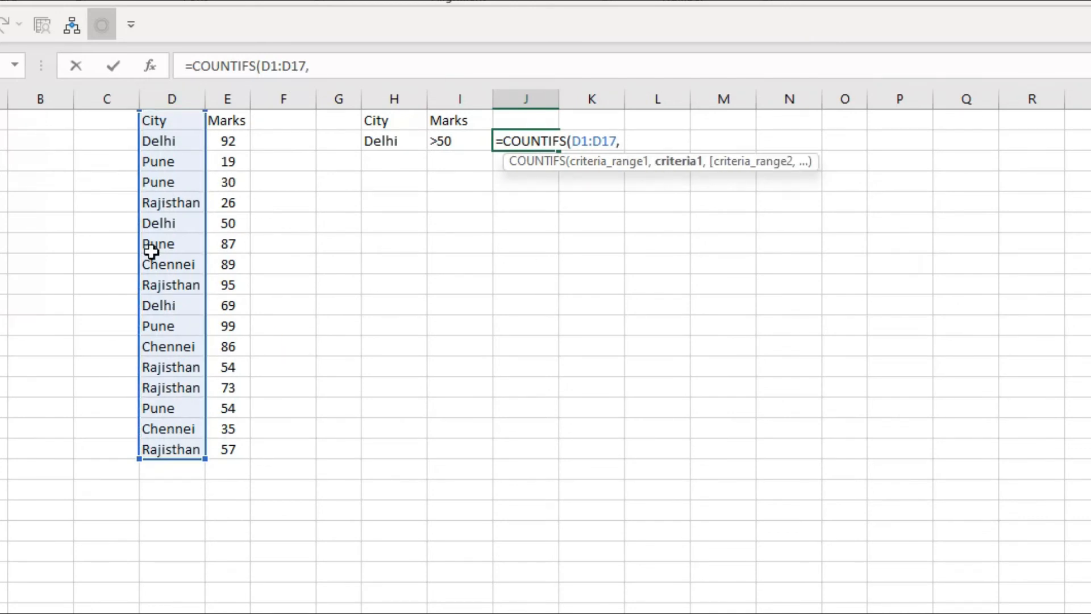
pyautogui.click(389, 137)
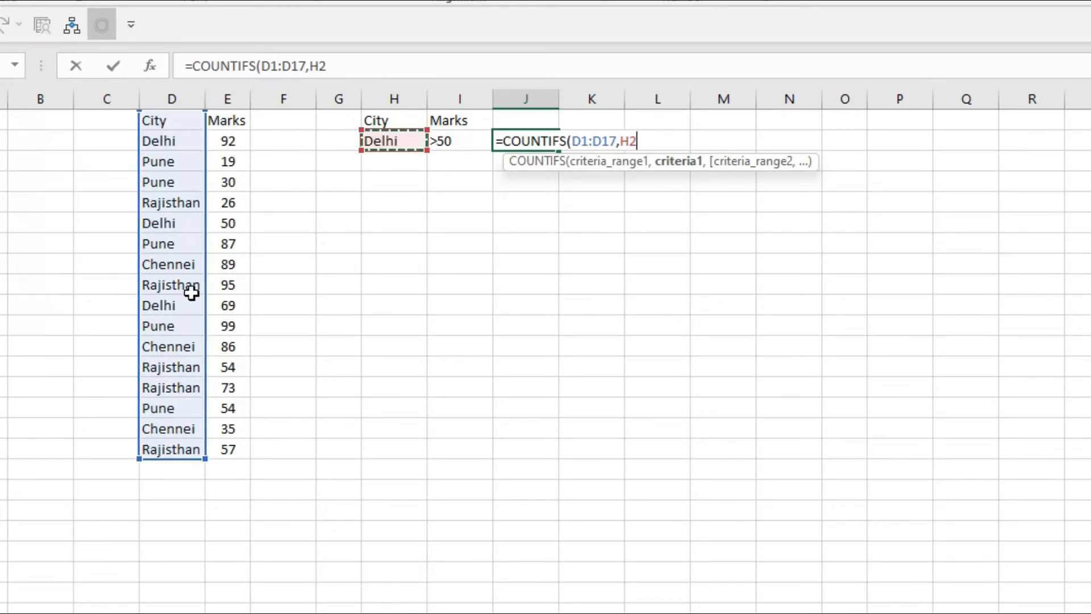
# - Add the Marks range E1:E17 with criterion cell I2 to the COUNTIFS formula in J2 and complete it
pyautogui.write(',')
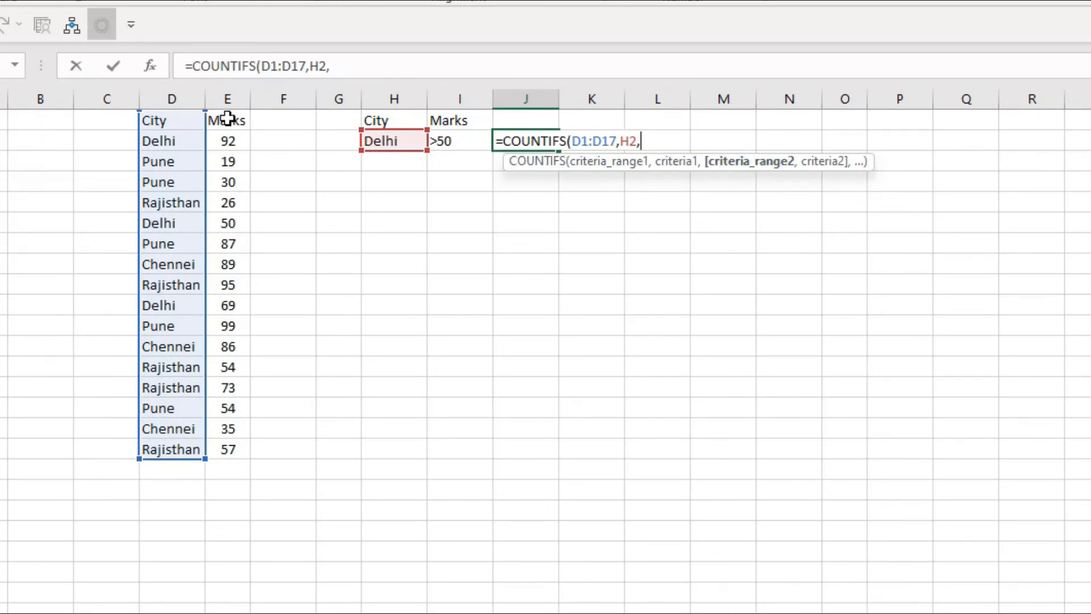
pyautogui.moveTo(228, 119); pyautogui.dragTo(229, 458)
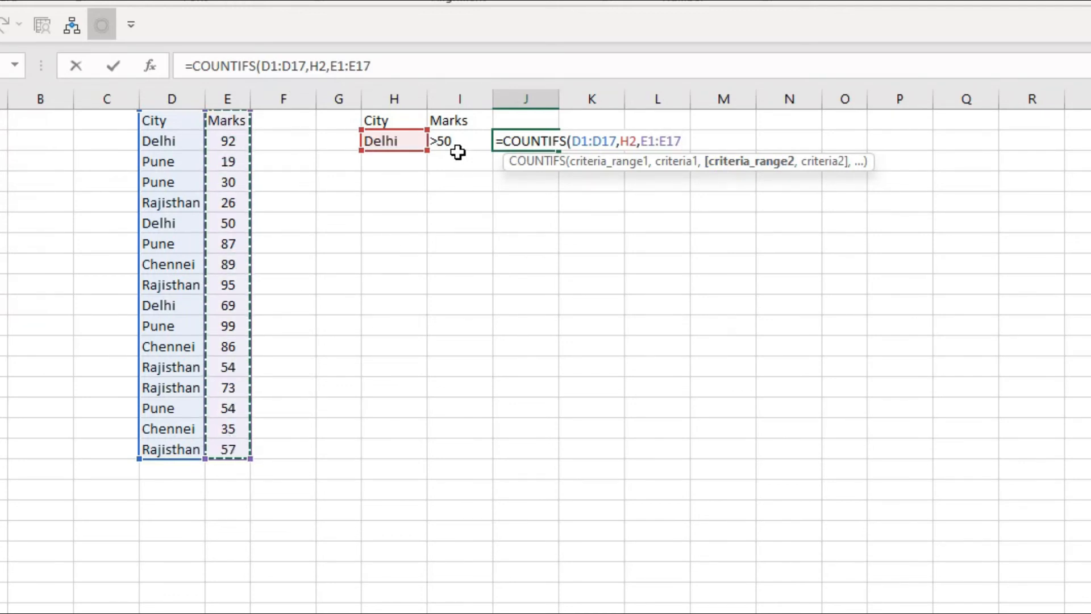
pyautogui.write(',')
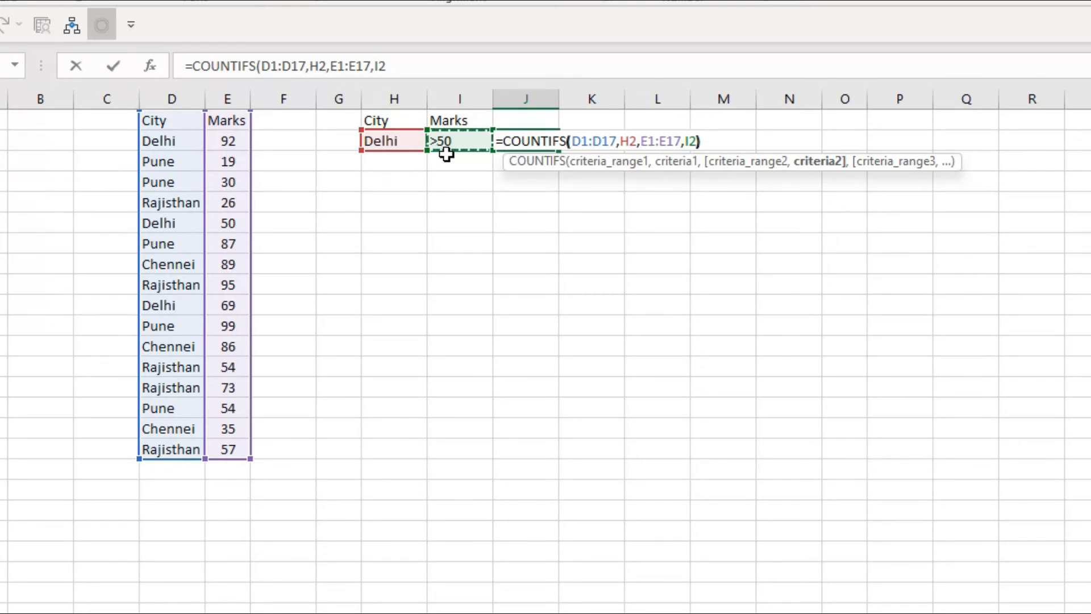
pyautogui.write(')')
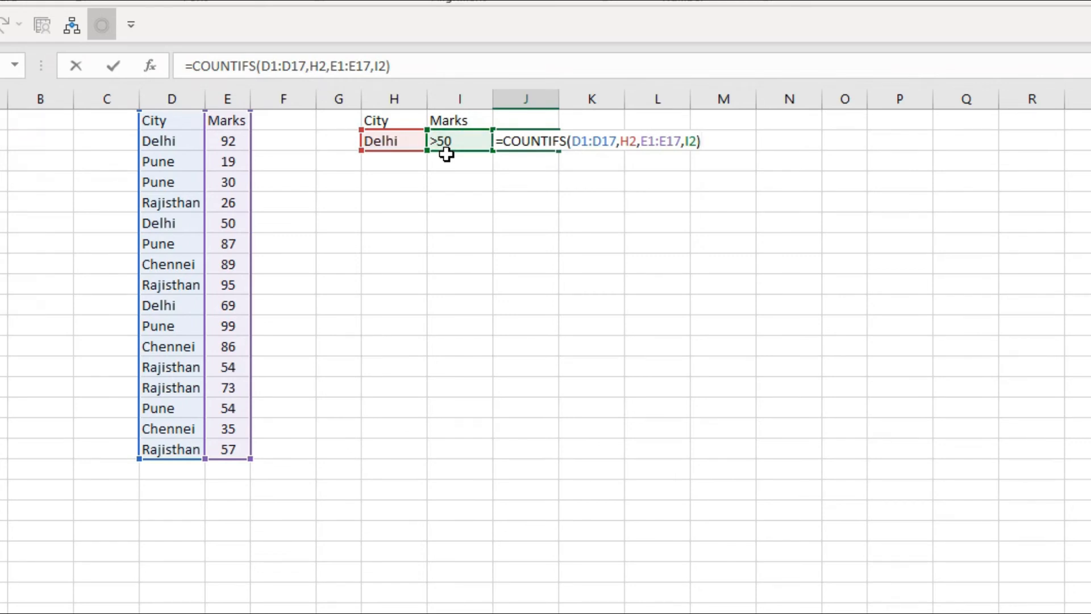
pyautogui.press('Return')
# - Check the COUNTIFS result in J2 against the Delhi rows and their marks in columns D and E
pyautogui.click(523, 141)
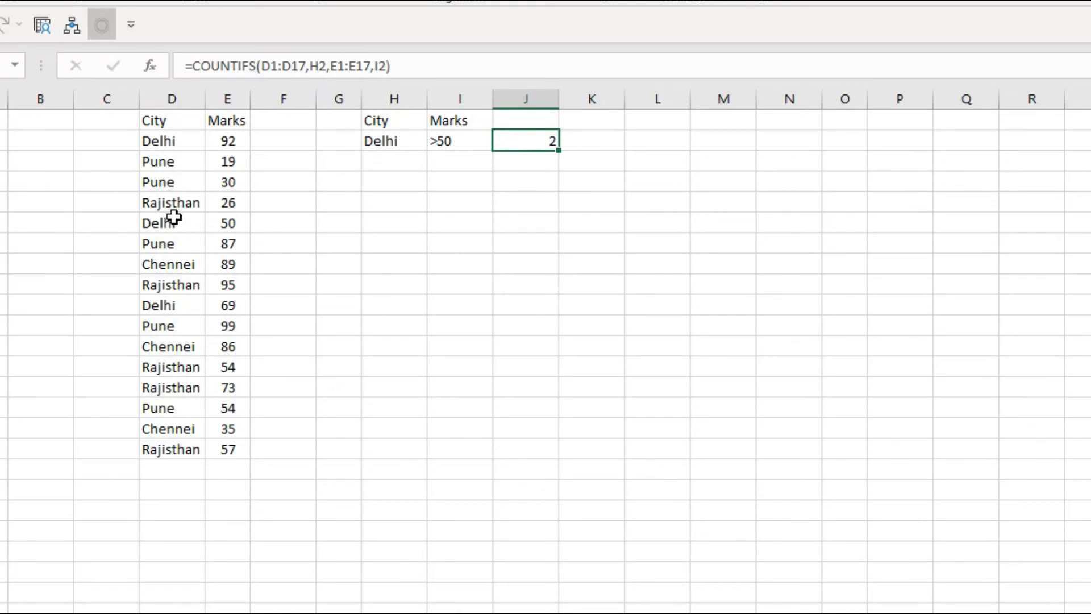
pyautogui.click(163, 141)
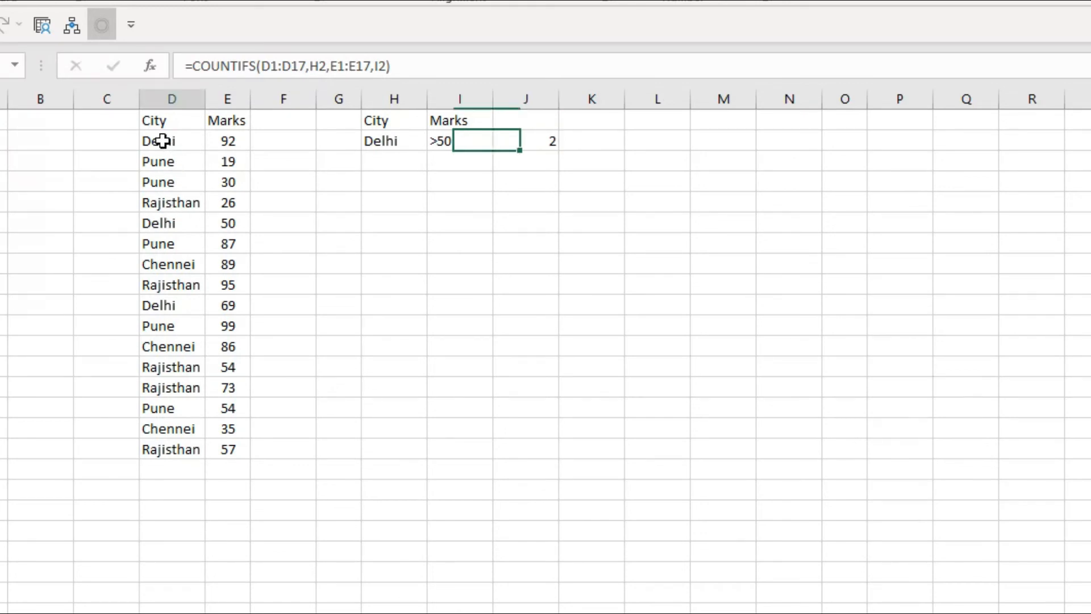
pyautogui.click(230, 140)
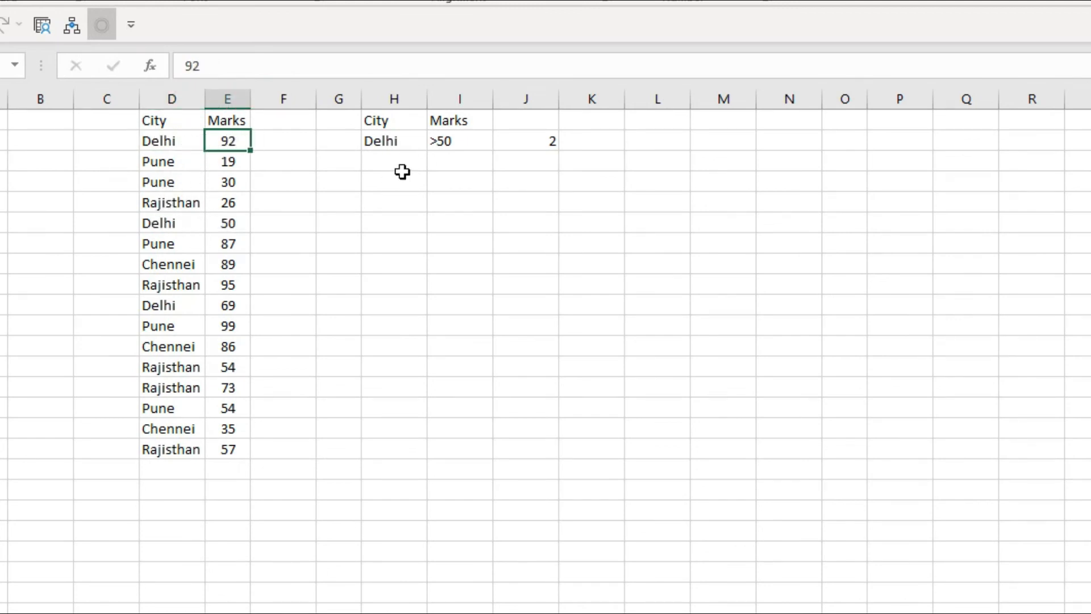
pyautogui.click(445, 142)
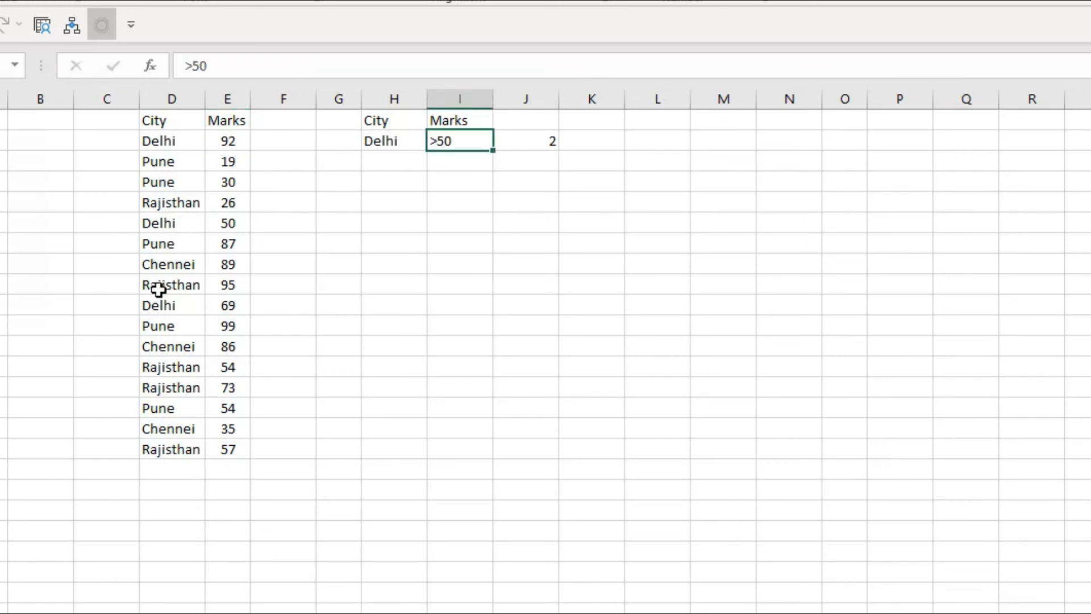
pyautogui.click(157, 306)
pyautogui.click(232, 305)
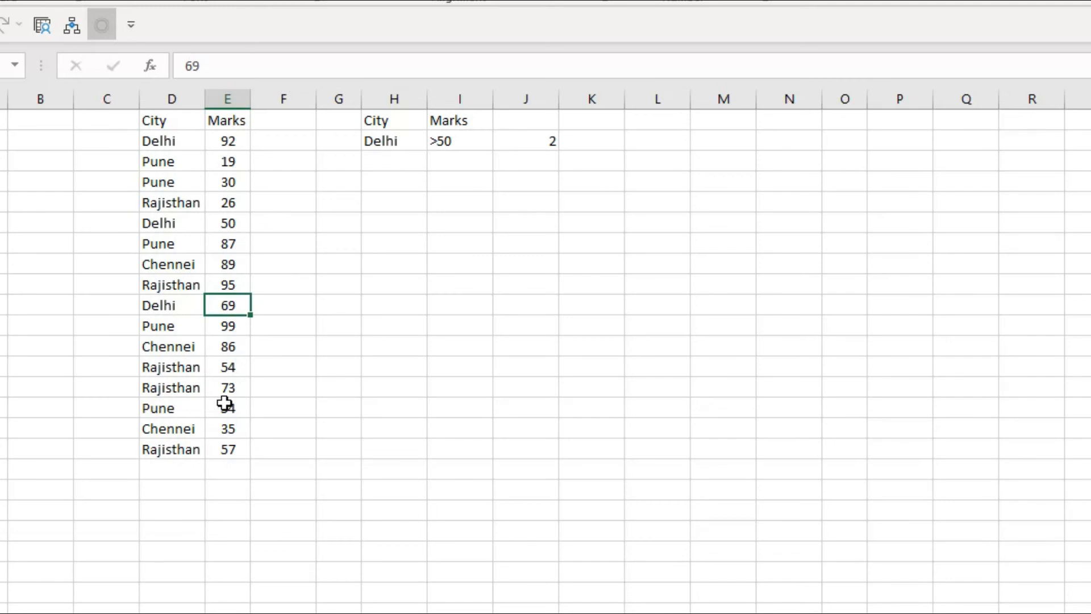
pyautogui.click(226, 407)
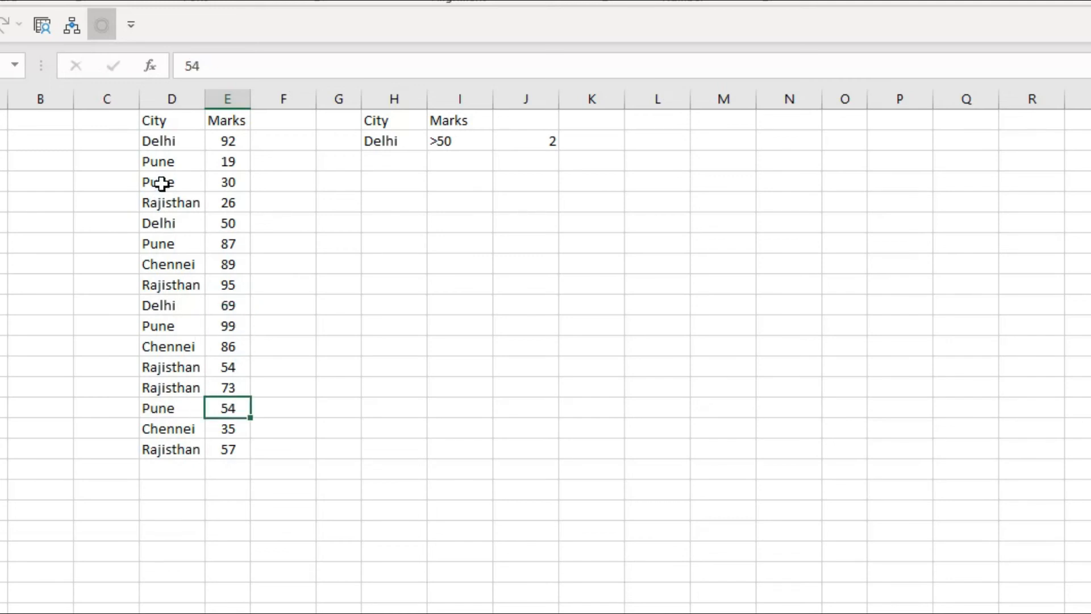
pyautogui.click(164, 136)
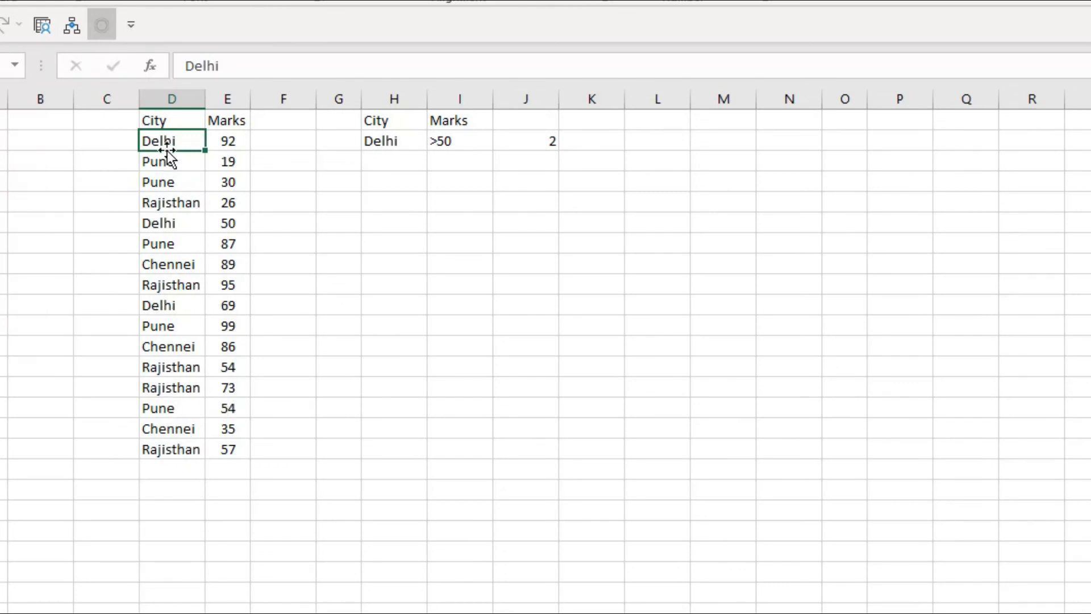
pyautogui.click(228, 135)
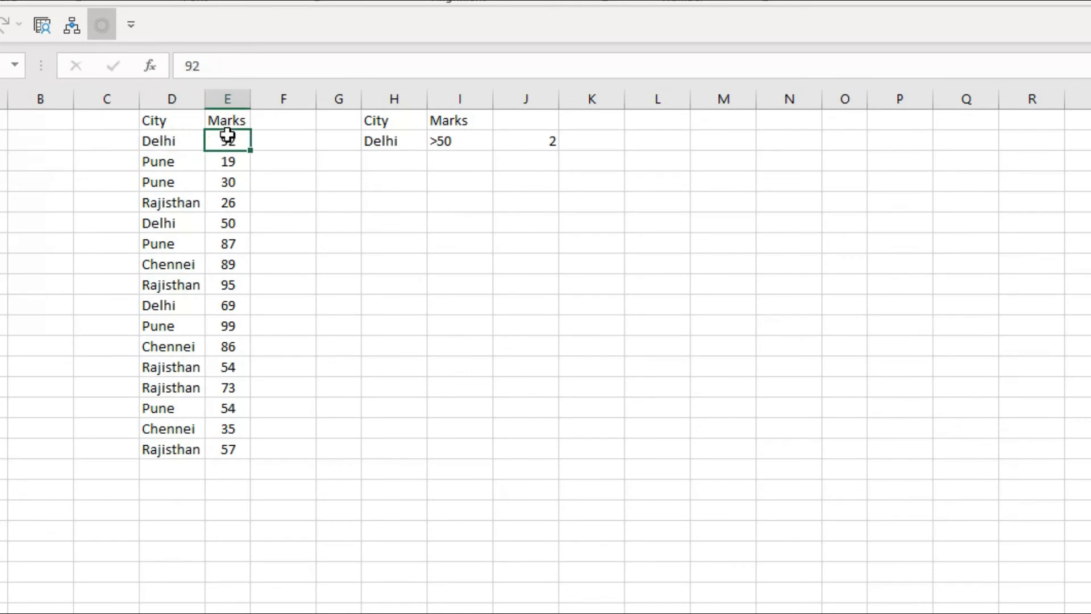
pyautogui.click(237, 303)
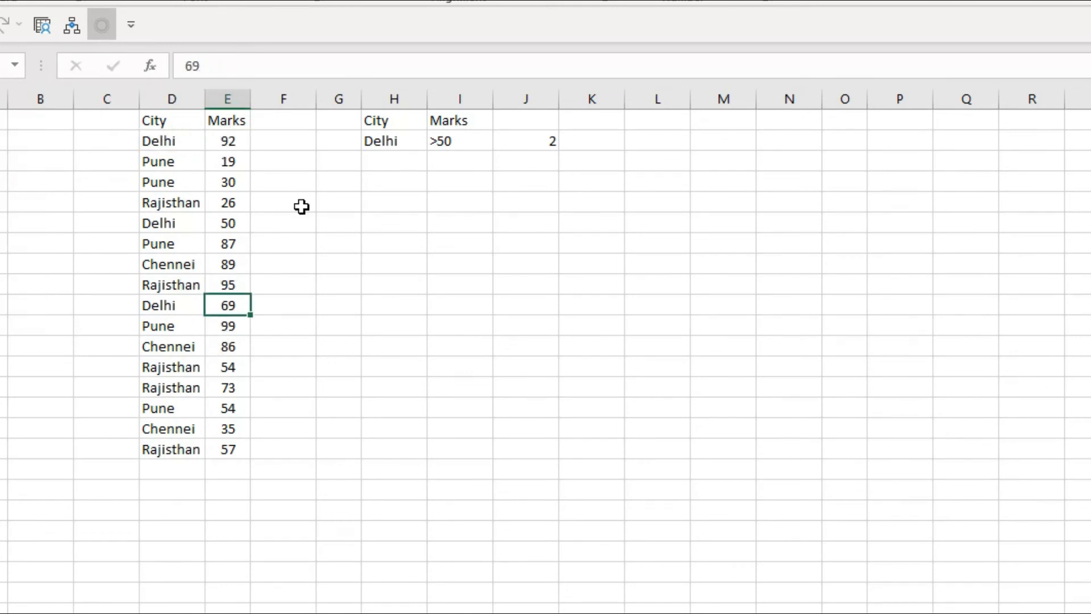
pyautogui.click(536, 136)
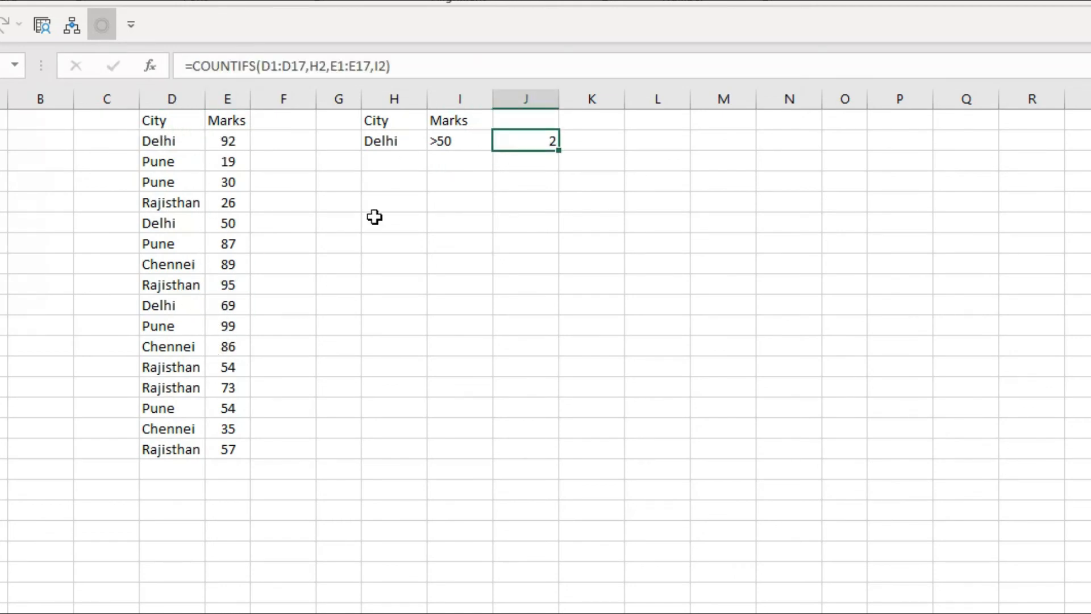
# - Change the city in D14 to Delhi, then check its marks and the COUNTIFS formula in J2
pyautogui.click(176, 388)
pyautogui.write('Delhi')
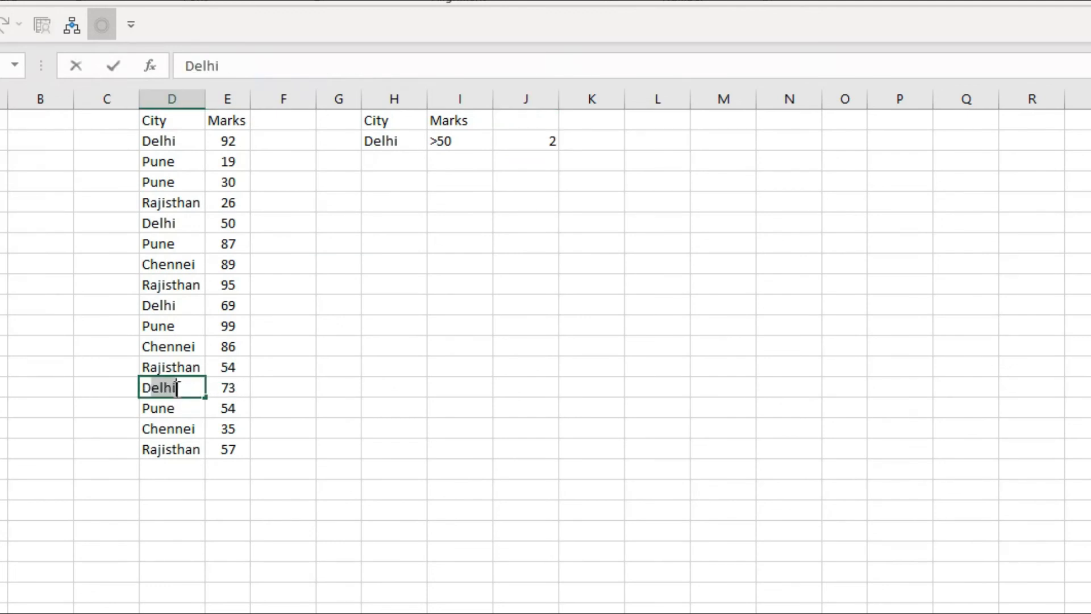
pyautogui.press('Return')
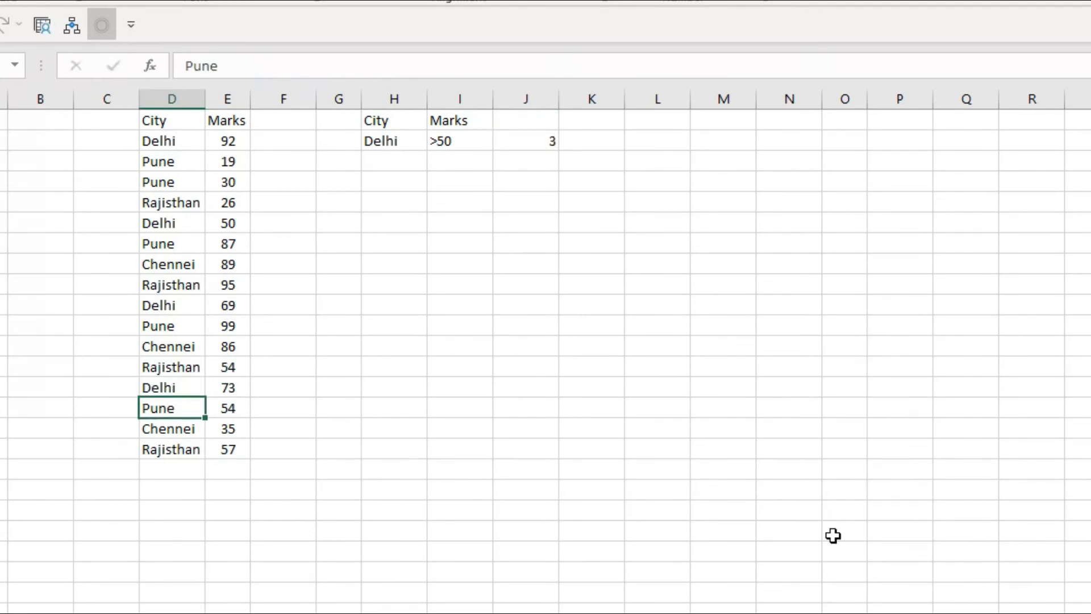
pyautogui.click(166, 387)
pyautogui.click(224, 388)
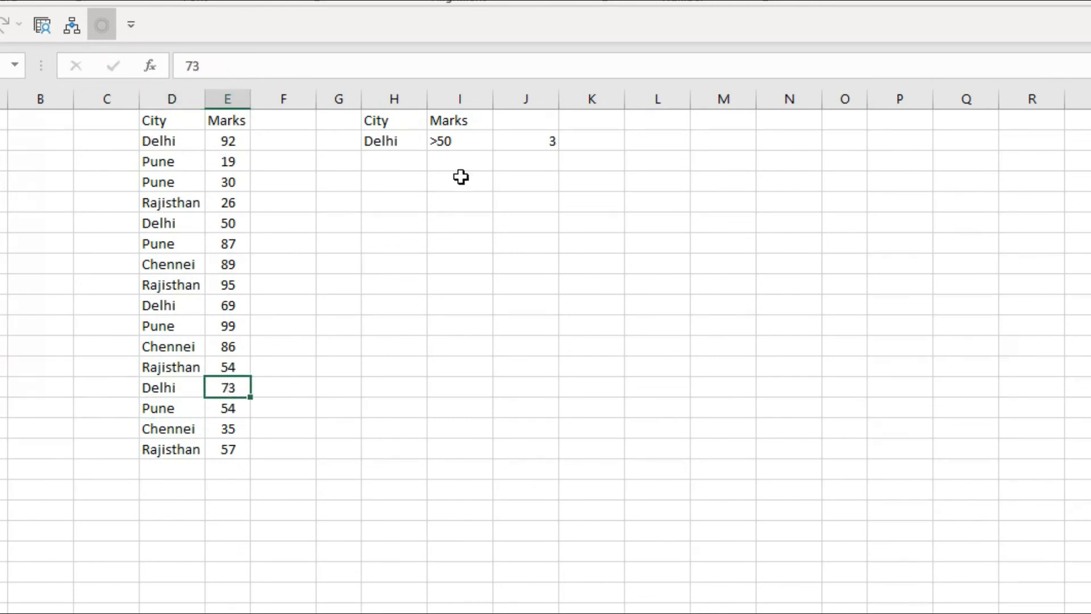
pyautogui.click(528, 142)
pyautogui.doubleClick(527, 141)
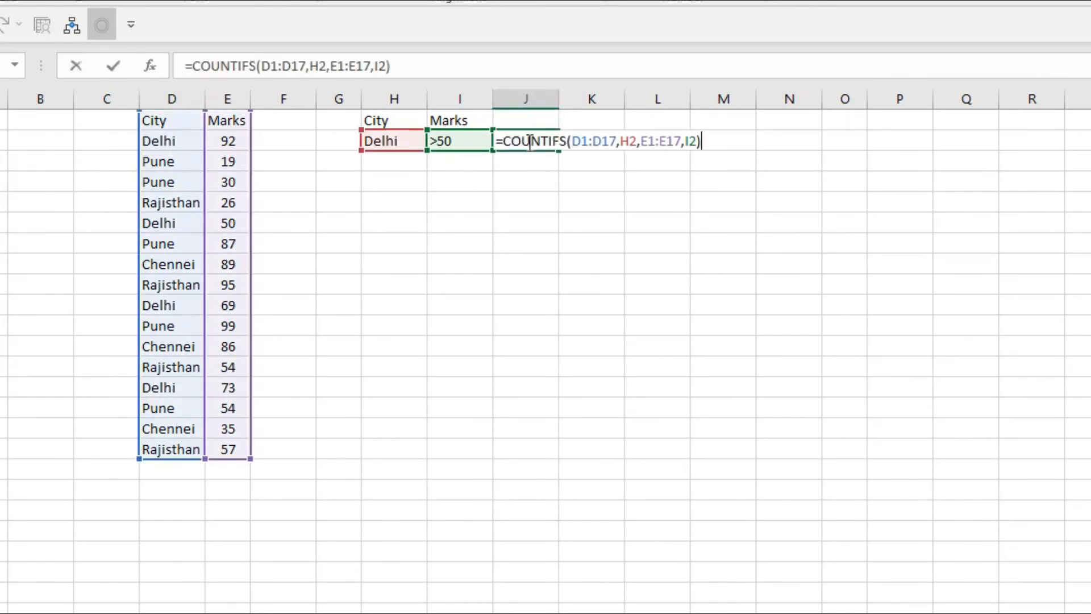
pyautogui.press('Escape')
# - Change the marks criterion in I2 to <50 and check the COUNTIFS formula in J2
pyautogui.click(477, 141)
pyautogui.doubleClick(478, 140)
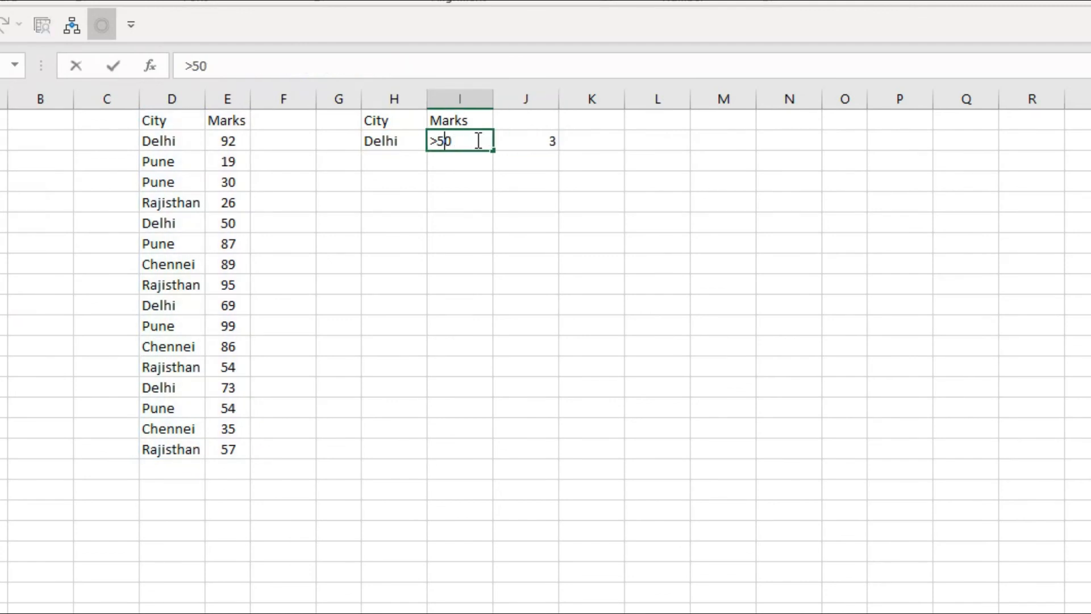
pyautogui.press('BackSpace')
pyautogui.write('<')
pyautogui.press('Return')
pyautogui.press('Up')
pyautogui.press('Right')
pyautogui.press('F2')
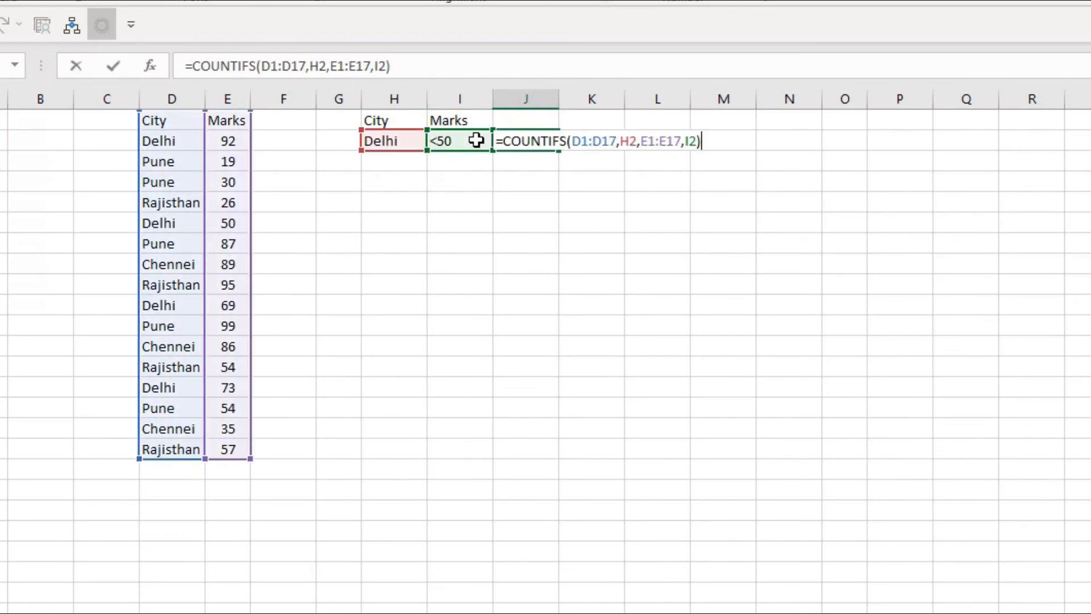
pyautogui.press('Escape')
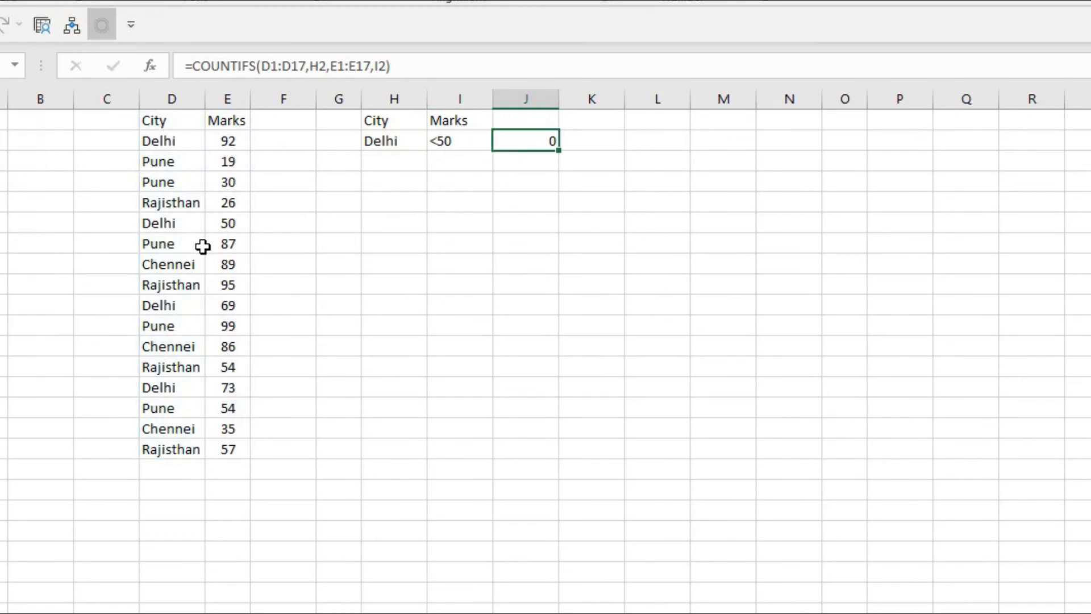
# - Set the marks in E6, for the second Delhi entry, to 49
pyautogui.click(230, 223)
pyautogui.press('F2')
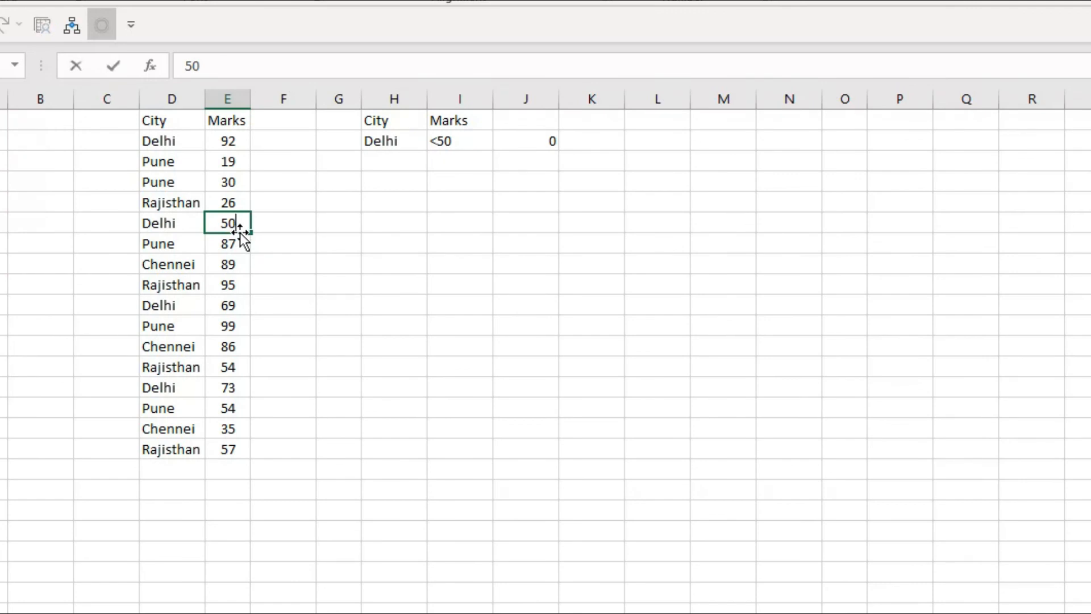
pyautogui.press('BackSpace')
pyautogui.press('BackSpace')
pyautogui.write('49')
pyautogui.press('Return')
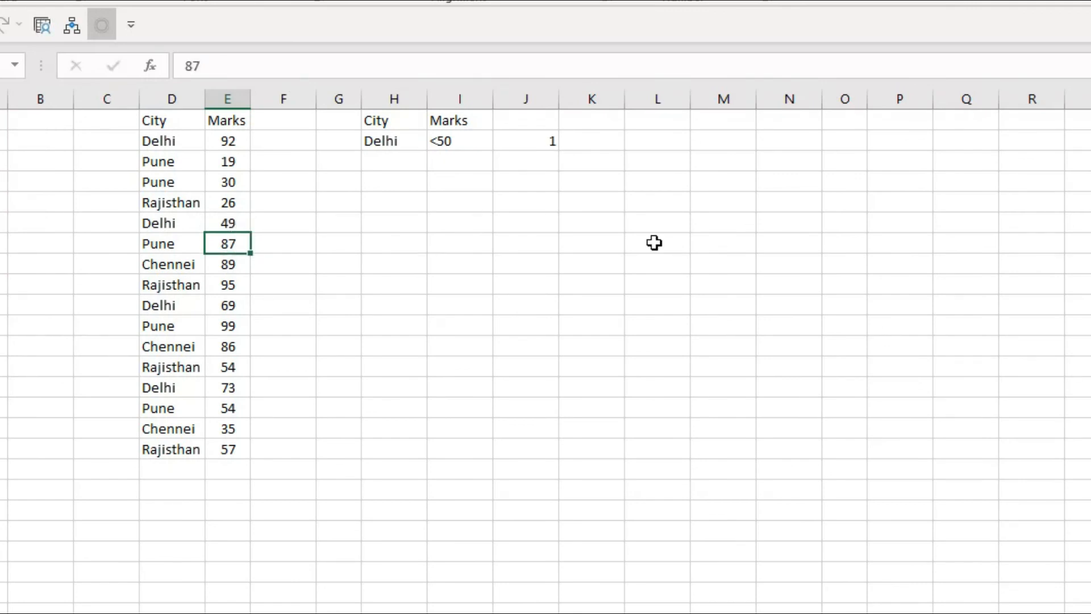
# - Change the marks criterion in I2 to <=50
pyautogui.click(531, 141)
pyautogui.click(463, 140)
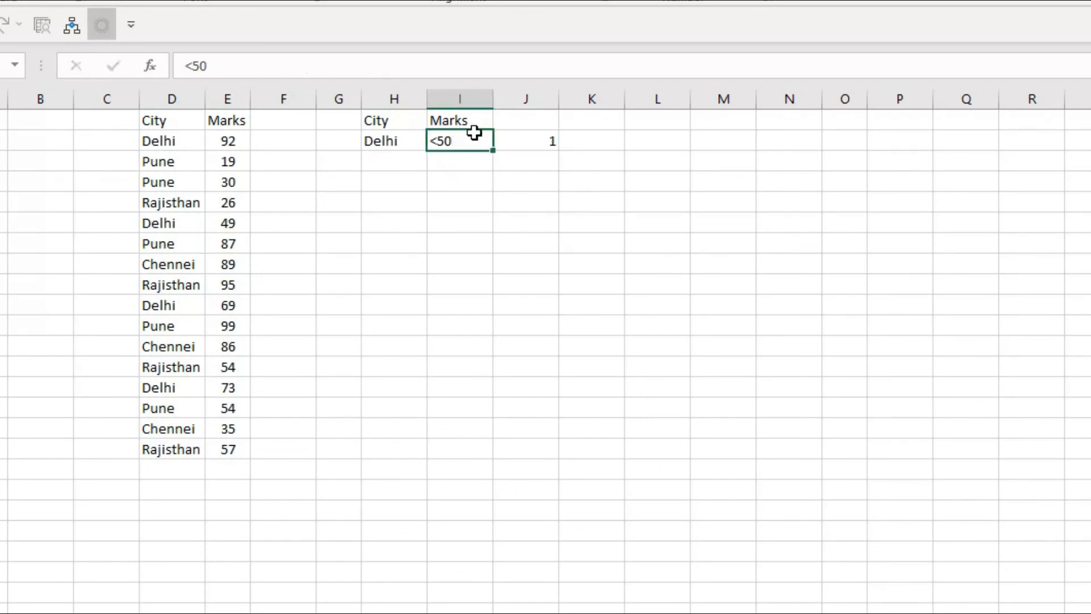
pyautogui.doubleClick(473, 134)
pyautogui.write('=')
pyautogui.press('Return')
# - Set the marks in E2, for the first Delhi entry, to 50
pyautogui.click(470, 133)
pyautogui.press('Left')
pyautogui.press('Left')
pyautogui.press('Left')
pyautogui.press('Left')
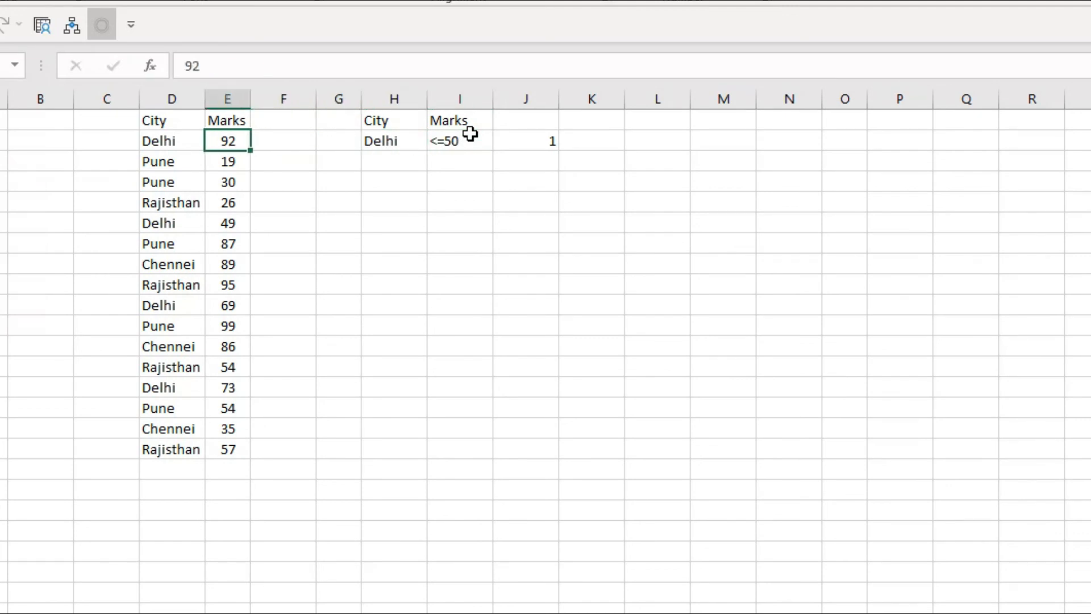
pyautogui.press('Down')
pyautogui.press('Down')
pyautogui.press('Down')
pyautogui.press('Down')
pyautogui.press('Up')
pyautogui.press('Up')
pyautogui.press('Up')
pyautogui.press('Up')
pyautogui.write('5')
pyautogui.press('Return')
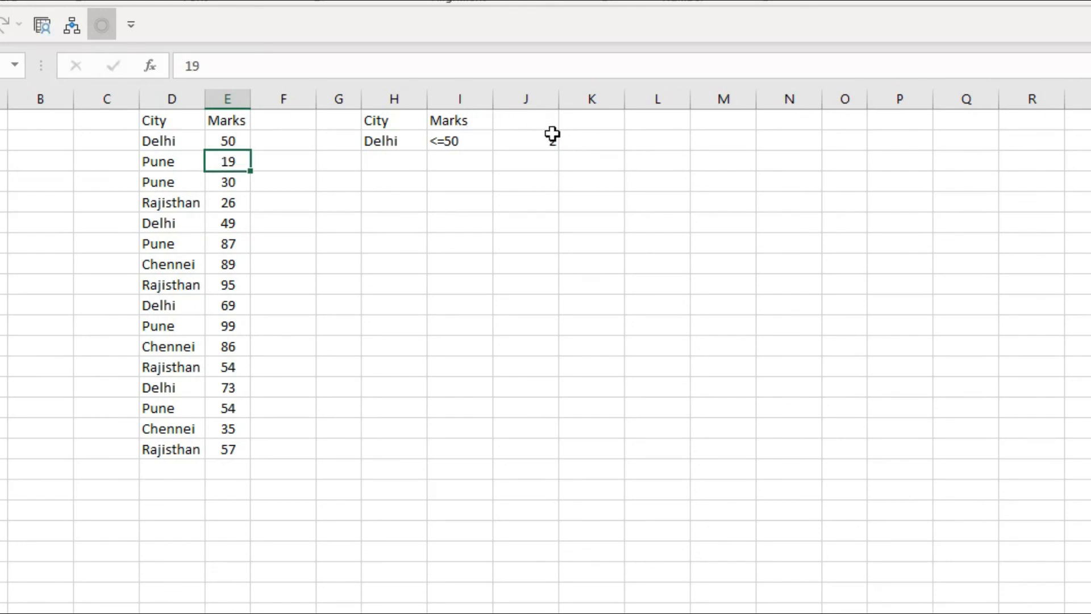
# - Review the COUNTIFS formula in J2 against the City range with criterion H2 and the Marks range with criterion I2
pyautogui.click(524, 142)
pyautogui.press('F2')
pyautogui.press('Escape')
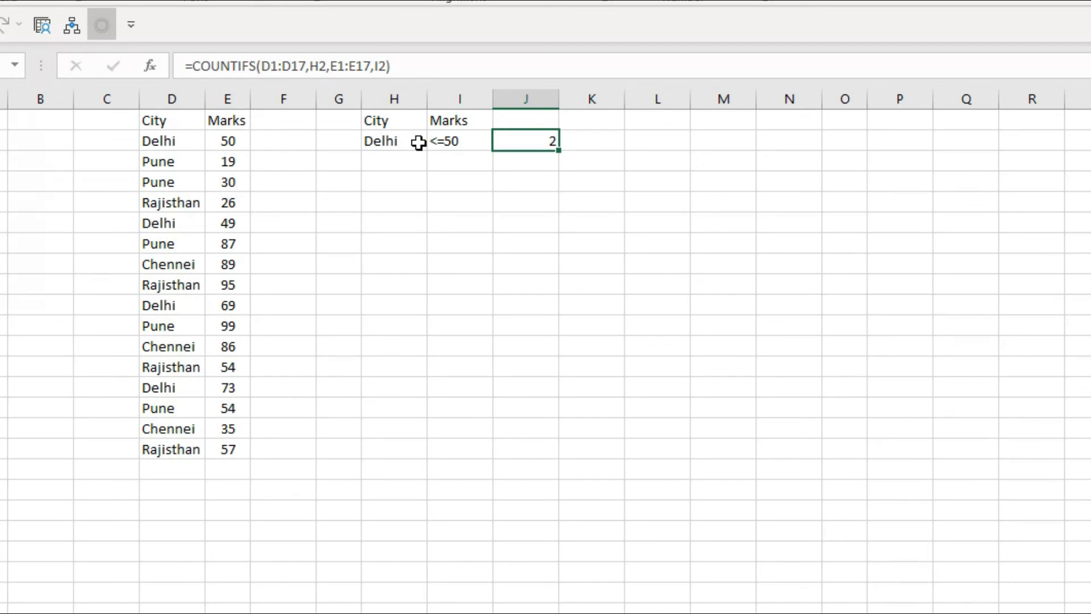
pyautogui.press('Left')
pyautogui.press('Left')
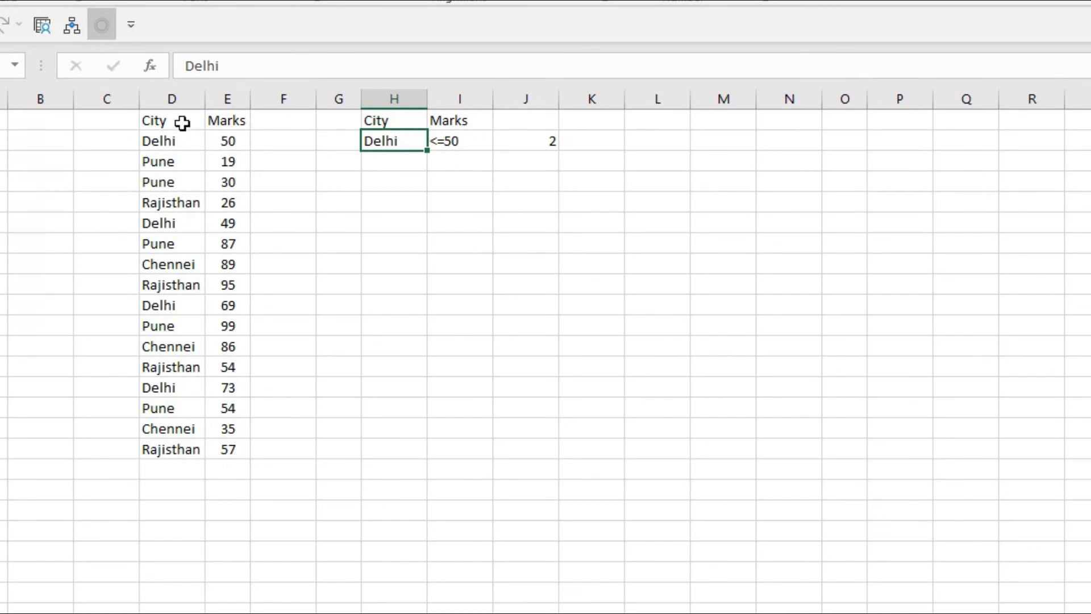
pyautogui.moveTo(182, 123); pyautogui.dragTo(163, 451)
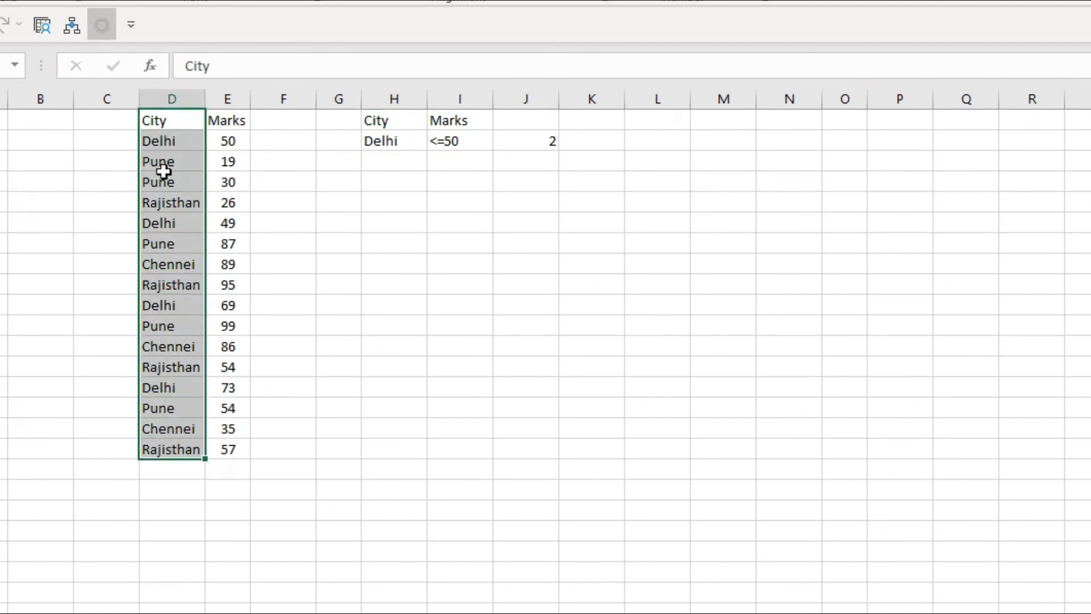
pyautogui.click(376, 142)
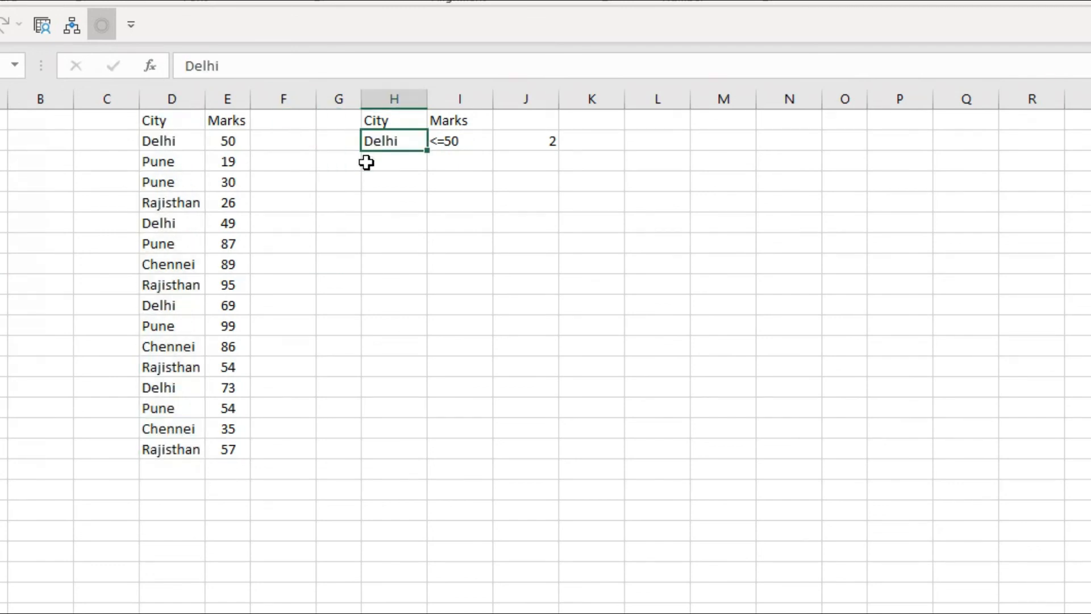
pyautogui.moveTo(236, 119); pyautogui.dragTo(229, 453)
pyautogui.click(446, 140)
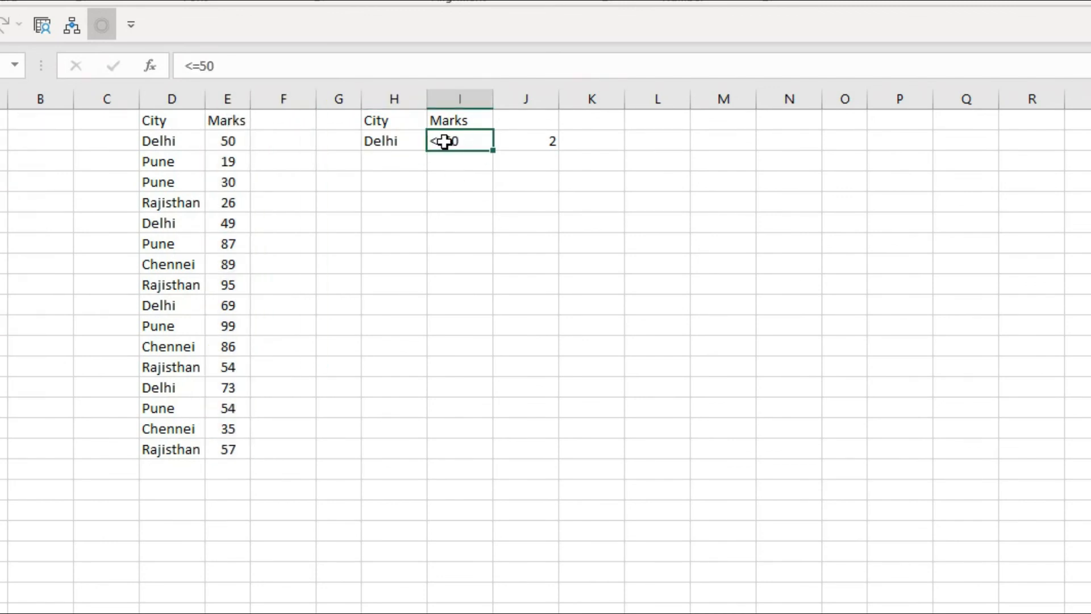
pyautogui.doubleClick(520, 138)
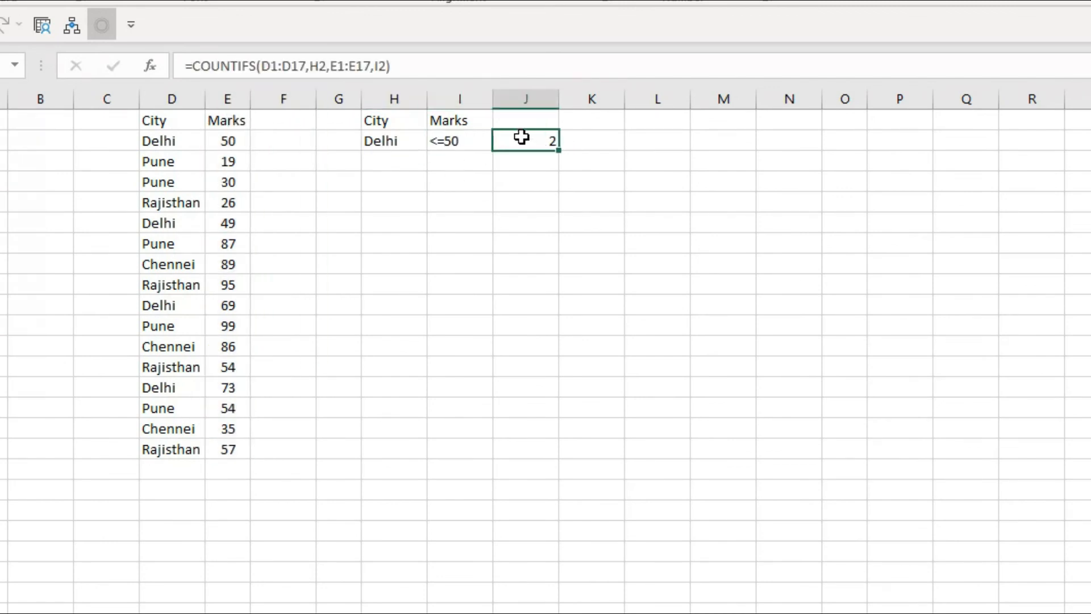
pyautogui.press('Escape')
# - Reopen the COUNTIFS formula in J2 and add a comma after I2 to start a third criteria range argument
pyautogui.doubleClick(524, 138)
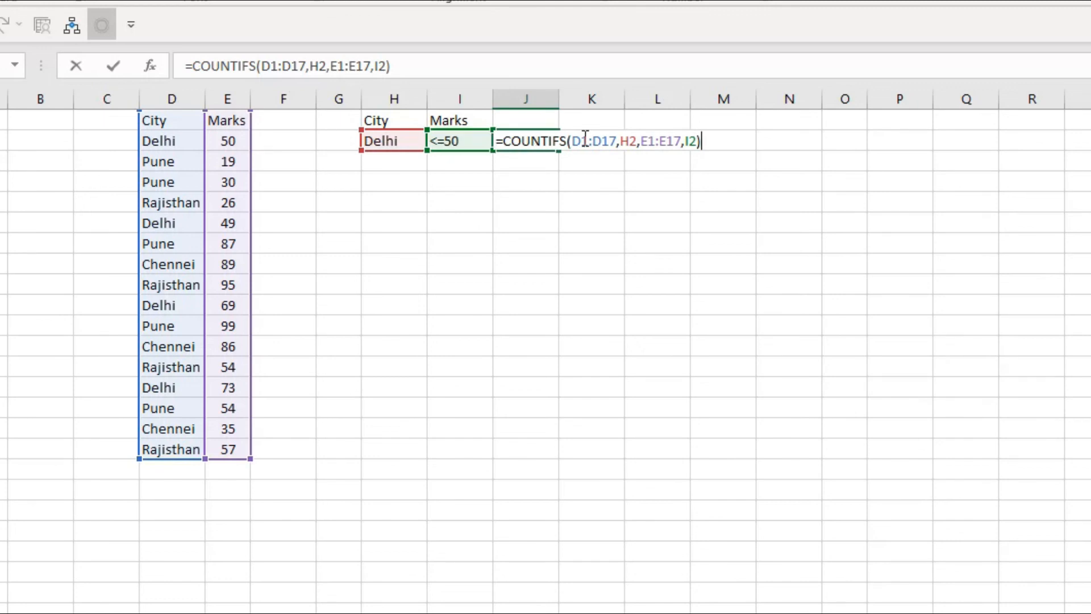
pyautogui.click(699, 140)
pyautogui.write(',')
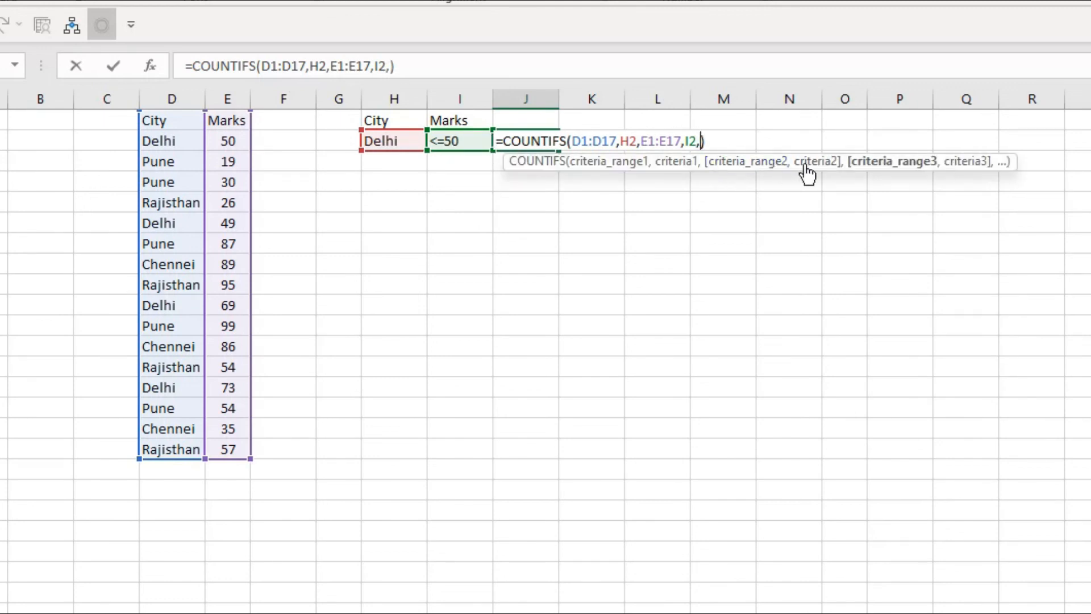